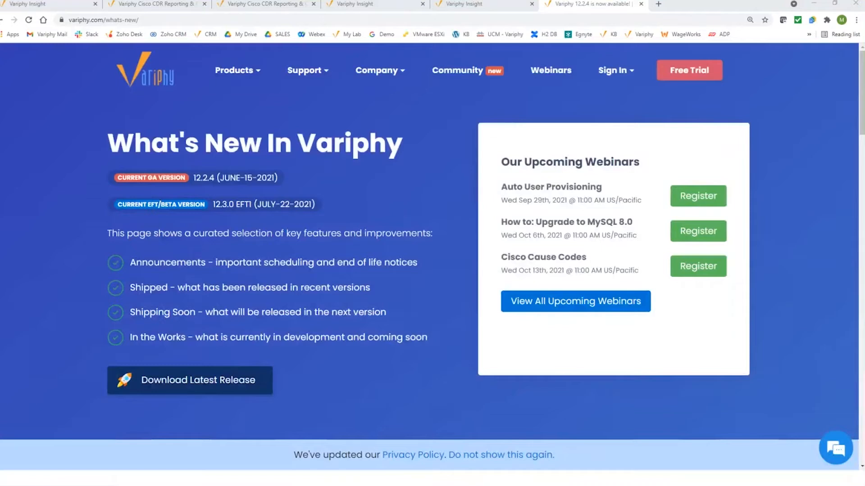
Open and close the Variphy products list, then scroll down the What's New page
click(242, 74)
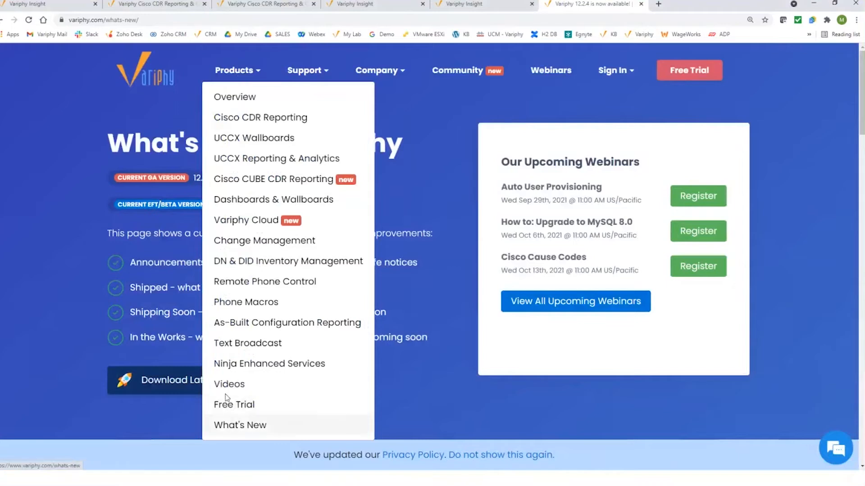
click(65, 285)
scroll(59, 283, down, 1)
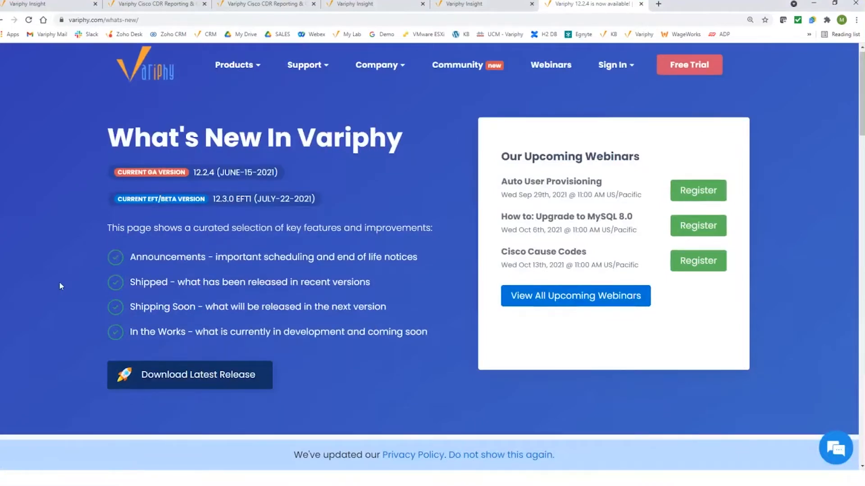
scroll(60, 283, down, 10)
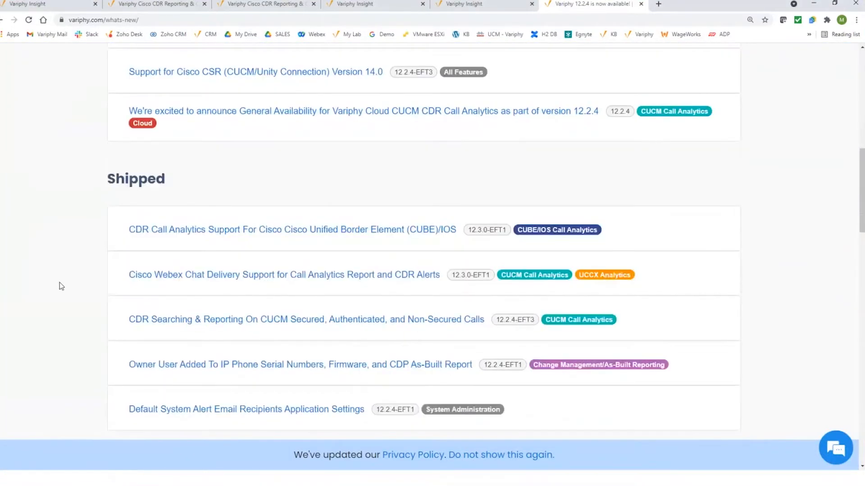
scroll(60, 284, down, 2)
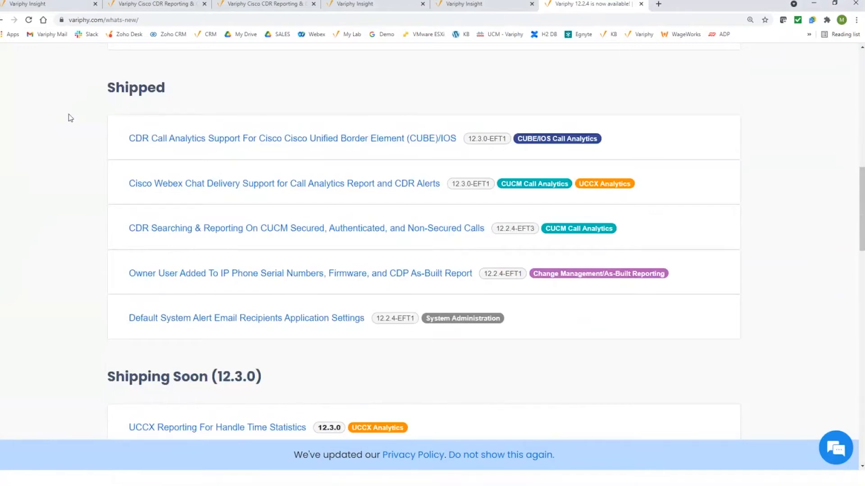
scroll(70, 118, down, 4)
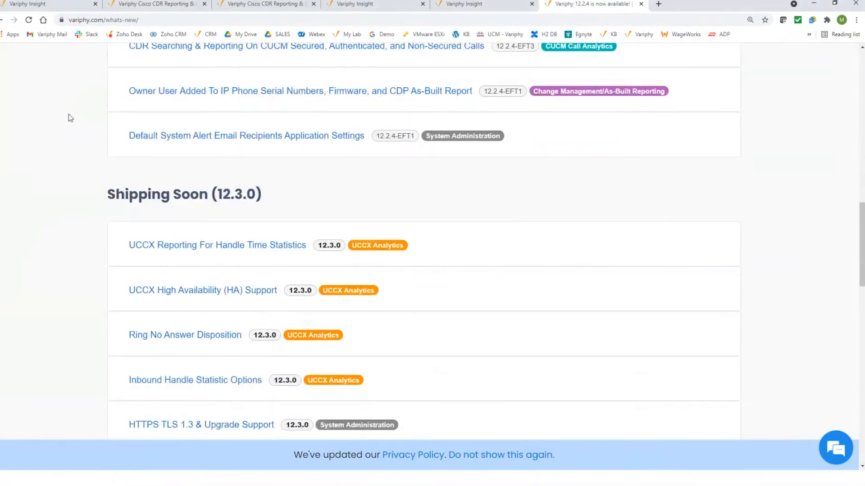
scroll(86, 180, down, 1)
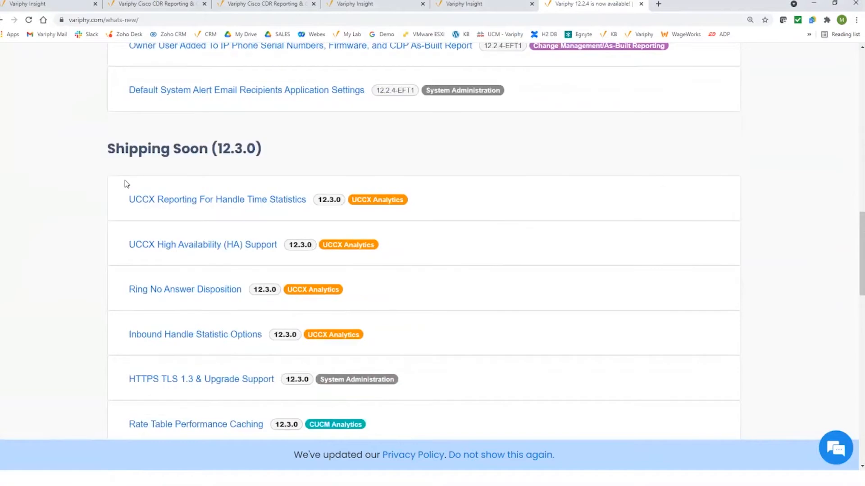
Expand Auto User Provisioning under Shipping Soon (12.3.0) and scroll through its description and screenshot
drag(208, 148, 262, 149)
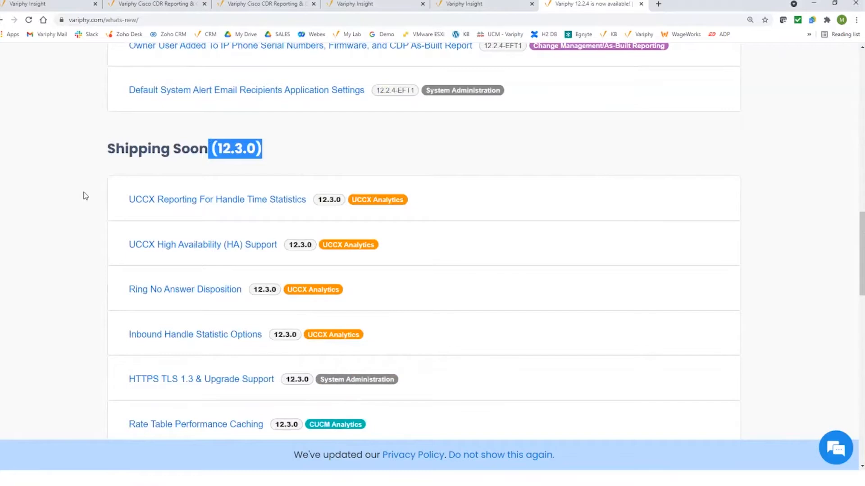
scroll(95, 267, down, 2)
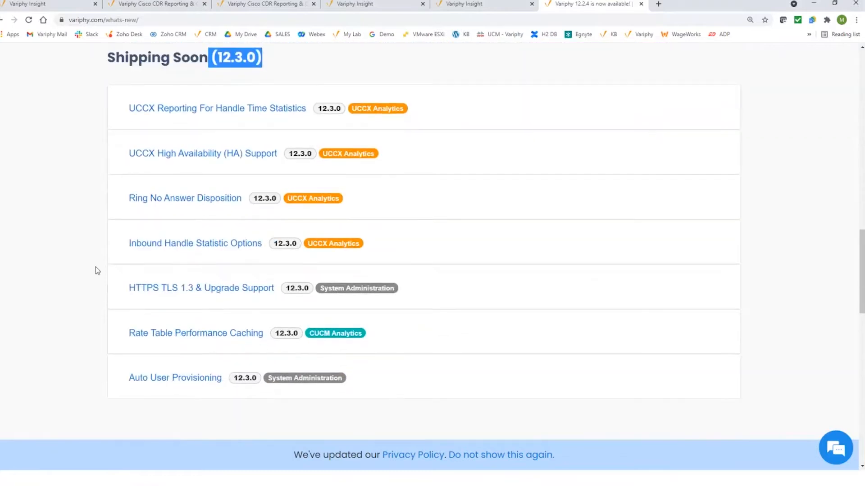
click(185, 380)
scroll(79, 276, down, 6)
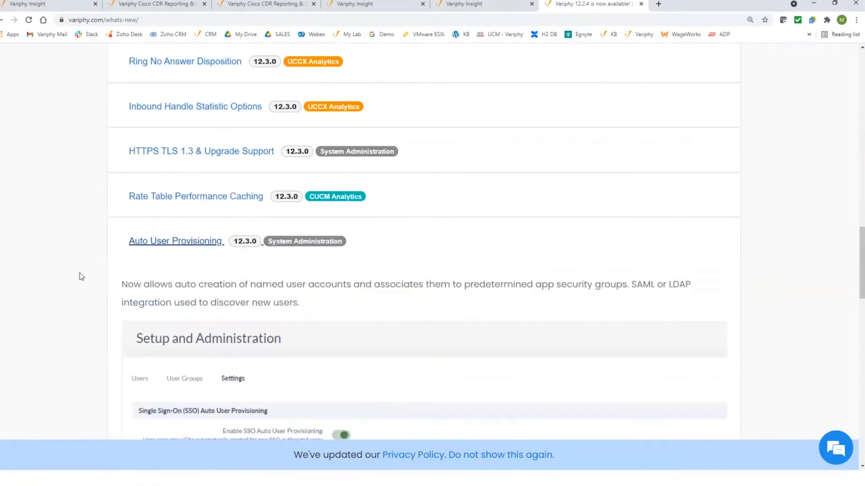
scroll(79, 276, down, 1)
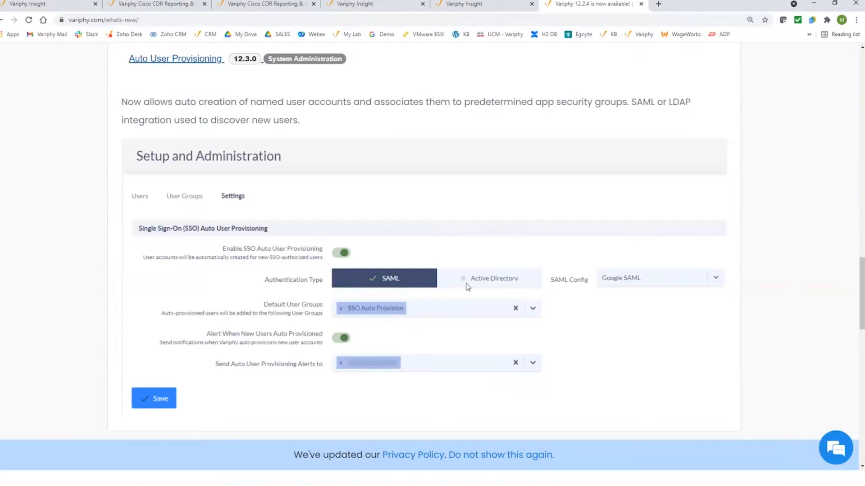
Log in to Variphy Insight as Admin using the saved username and the account password
click(373, 4)
click(365, 262)
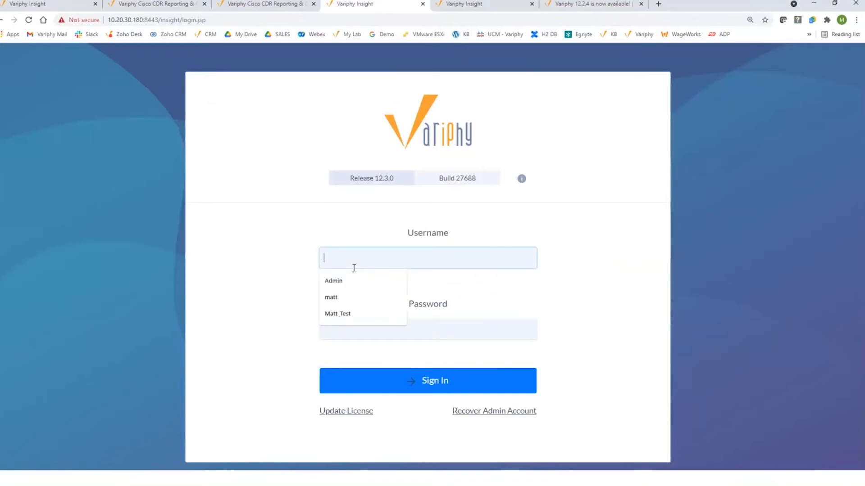
click(350, 281)
click(358, 327)
text(•••••)
key(Return)
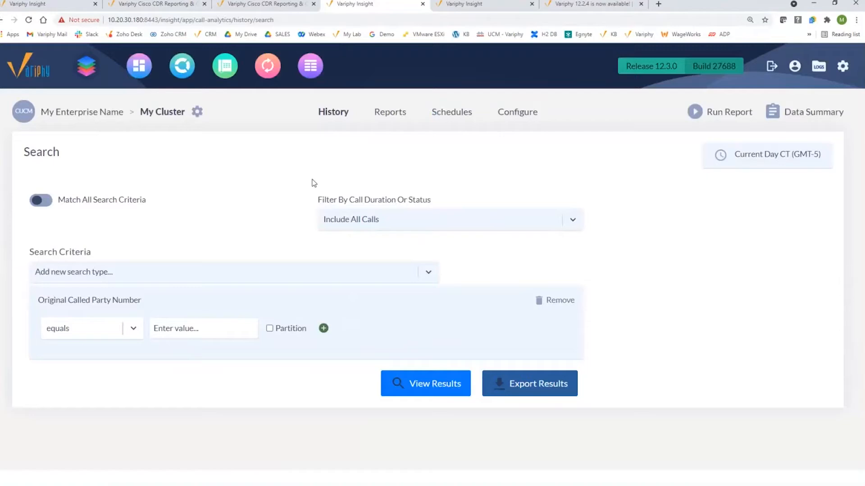
Open the settings menu, then search the Variphy knowledge base for 'SAML'
click(842, 67)
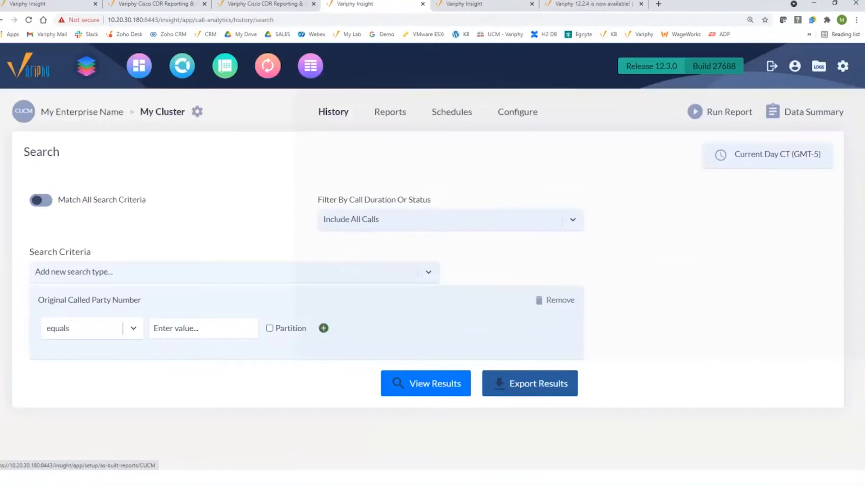
click(172, 5)
click(399, 154)
text(SAML)
key(Return)
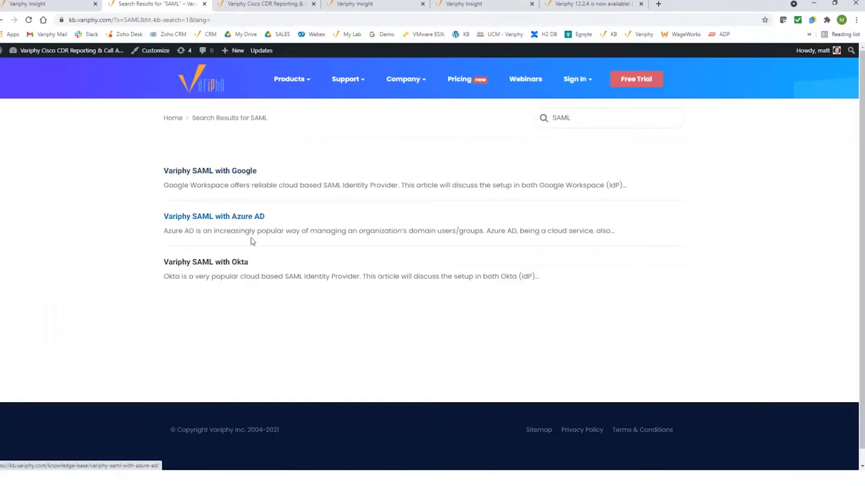
Open the Variphy SAML with Google article, then find 'SAML' on the Webinars page
click(242, 174)
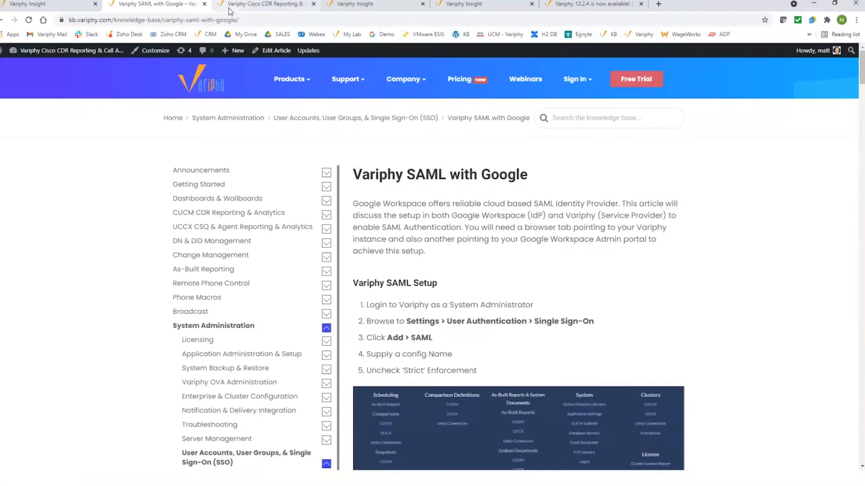
click(514, 81)
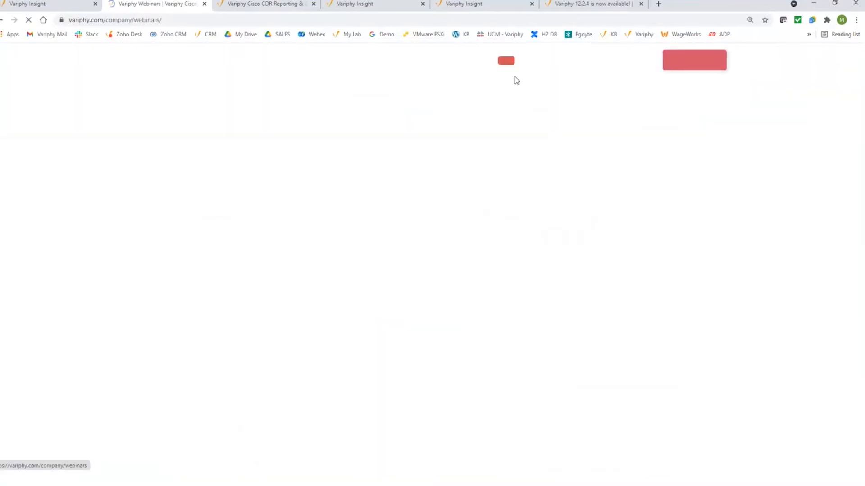
key(ctrl+f)
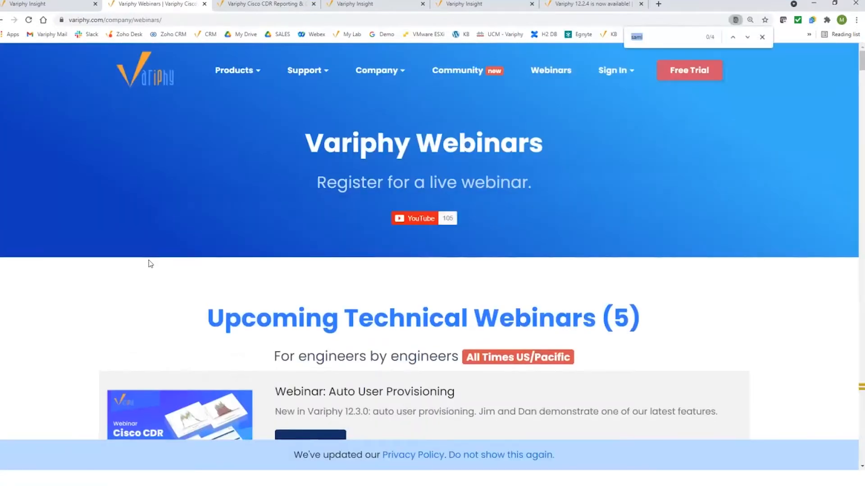
text(SAML)
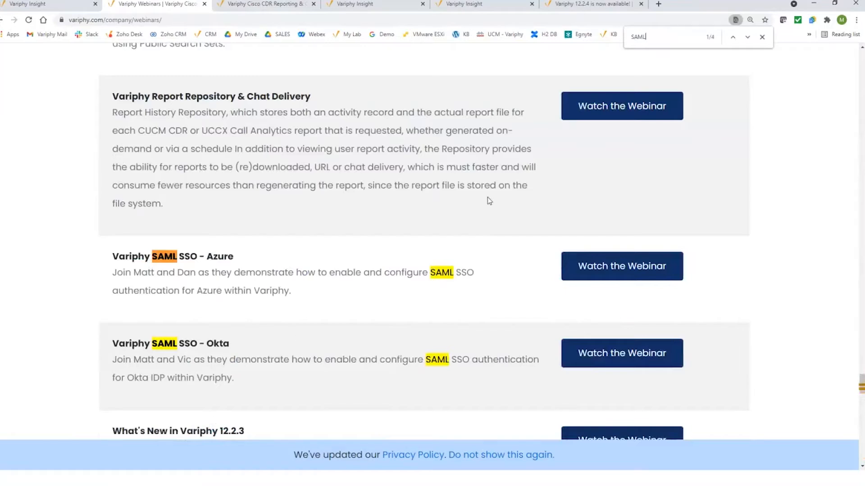
click(762, 37)
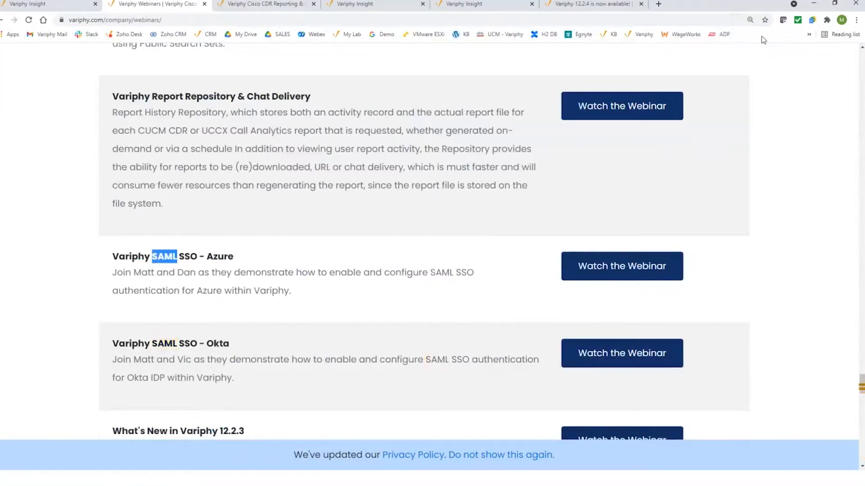
drag(861, 384, 847, 58)
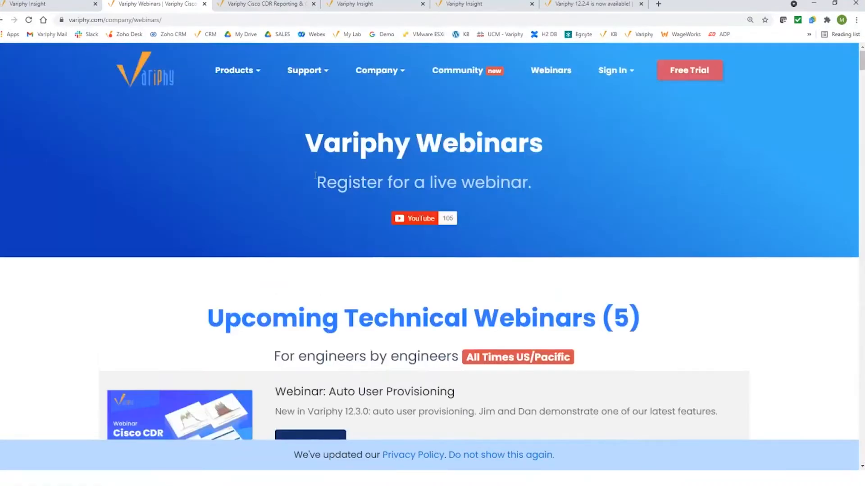
Search the knowledge base for 'active directory' and open Configuring Active Directory Servers In Variphy
click(255, 5)
click(323, 157)
text(active directory)
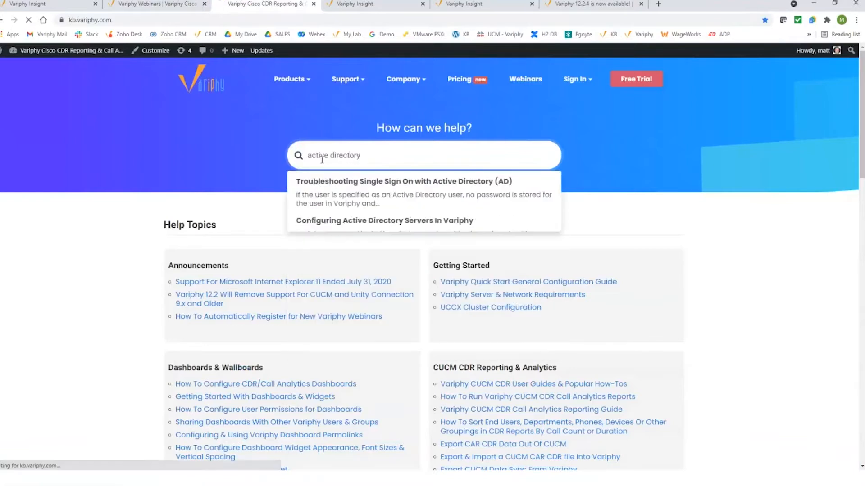
key(Return)
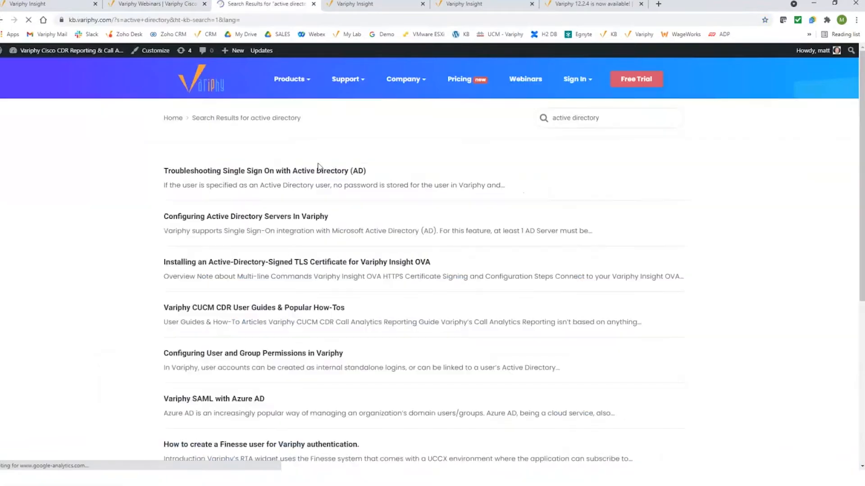
click(268, 218)
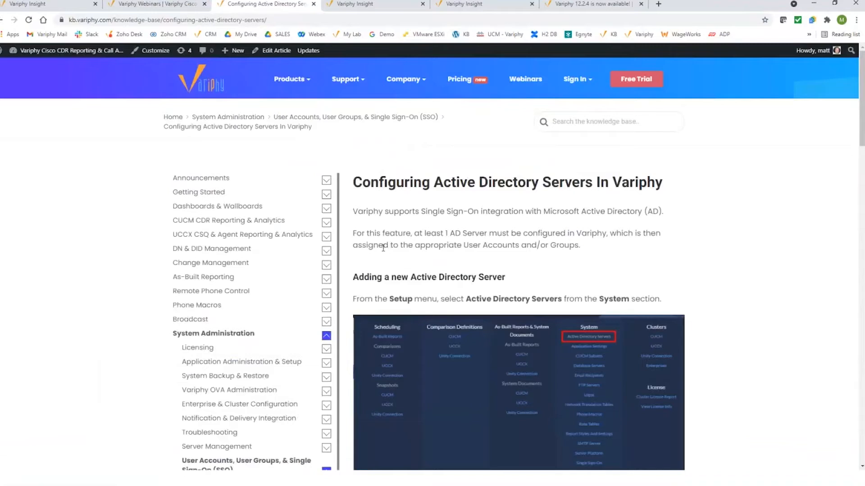
click(164, 8)
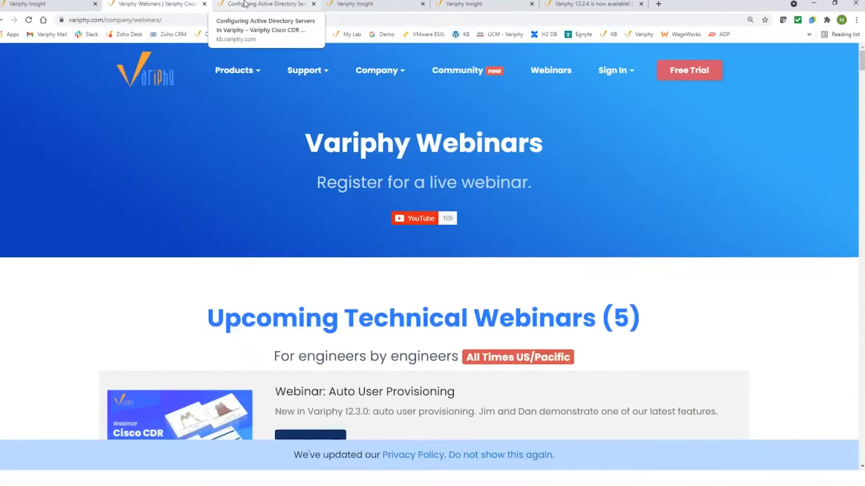
click(380, 6)
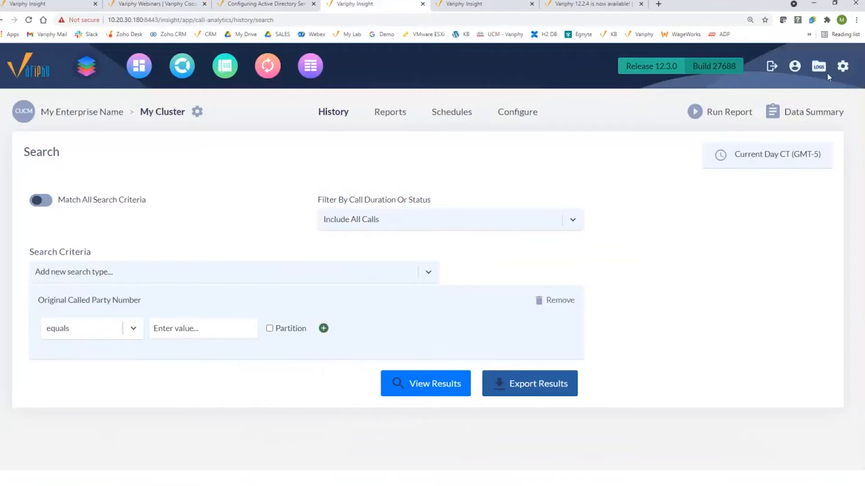
Open Variphy AD Server for editing from the Active Directory servers page
click(842, 69)
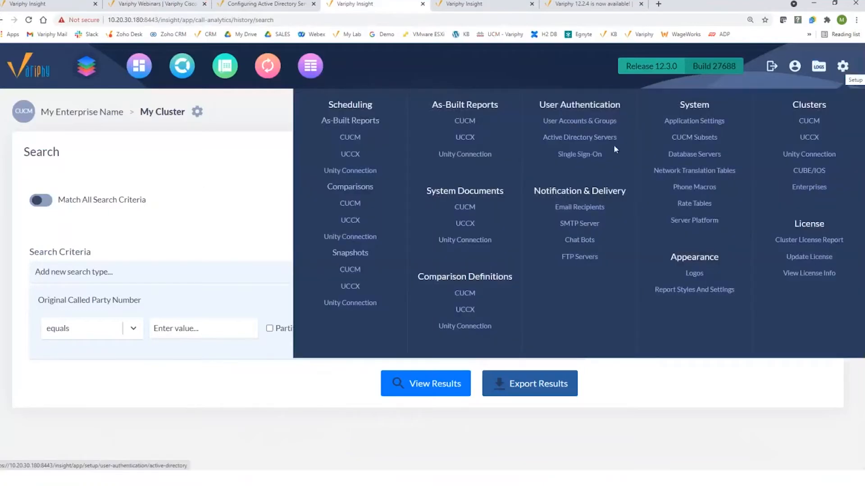
click(584, 138)
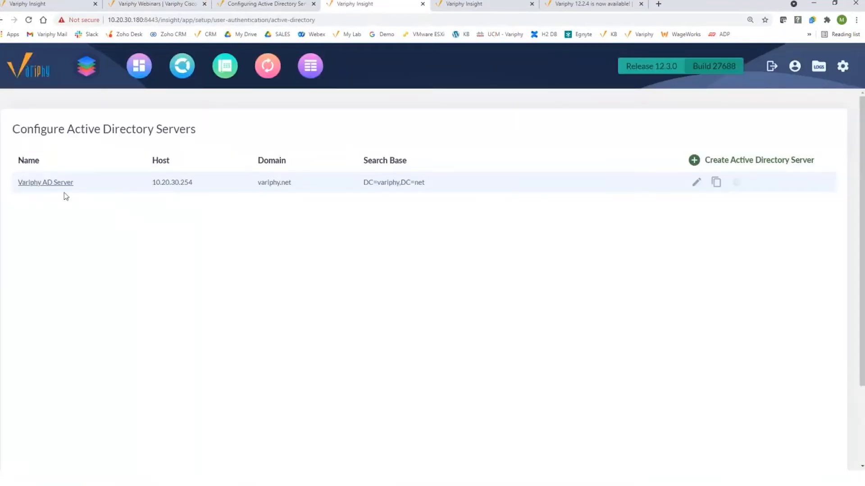
click(47, 183)
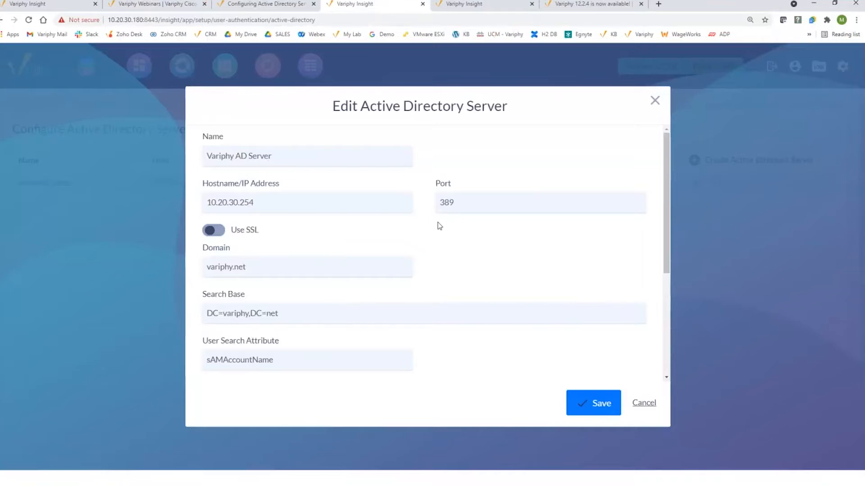
Test user authentication with the saved test account and its password, then save the server
scroll(429, 261, down, 3)
click(284, 360)
click(275, 390)
click(515, 361)
text(•••••••)
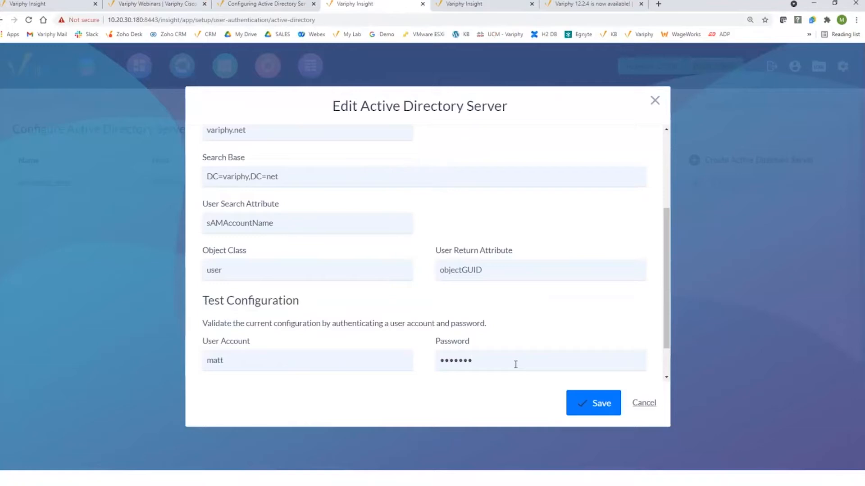
scroll(604, 358, down, 1)
click(288, 354)
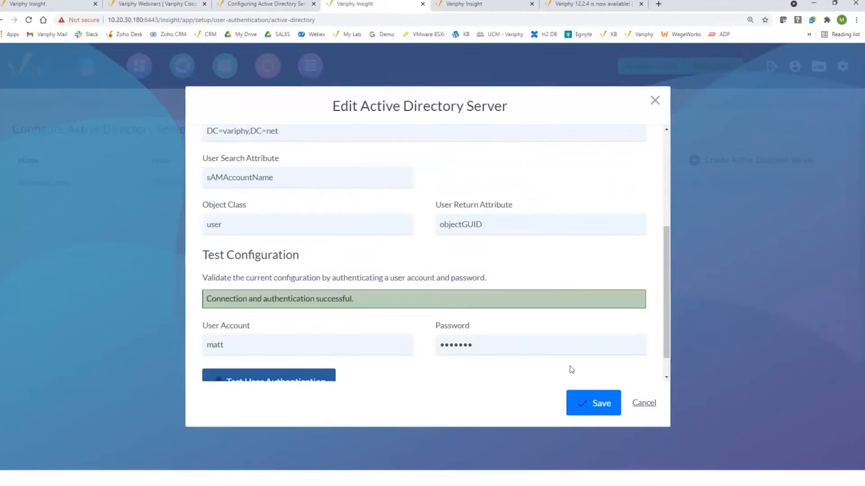
click(599, 402)
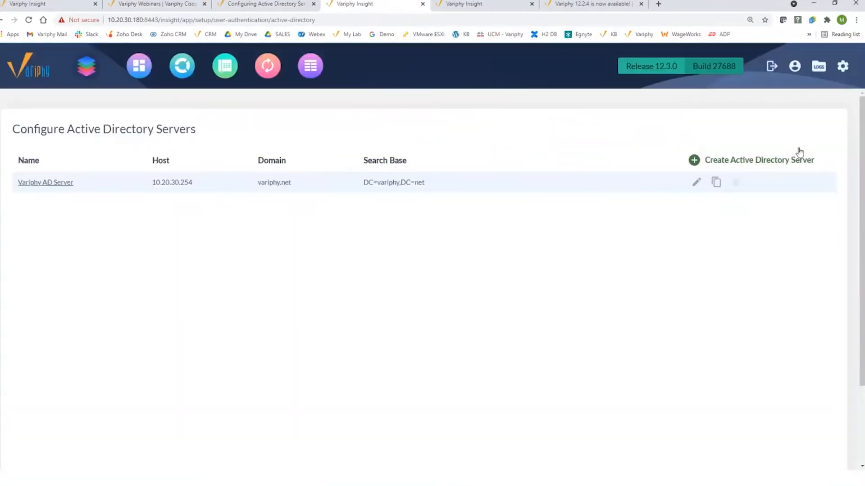
click(844, 68)
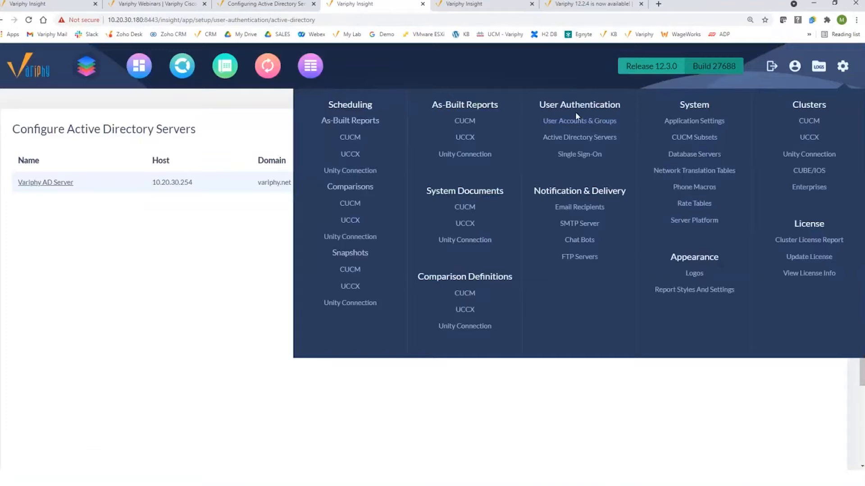
Open User Accounts & Groups, review the Auto User Provisioning settings, then return to the Users list
click(569, 125)
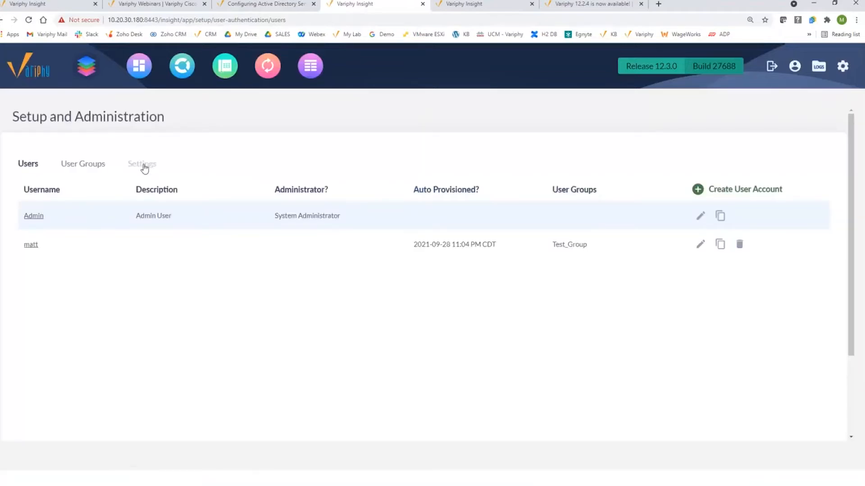
click(144, 167)
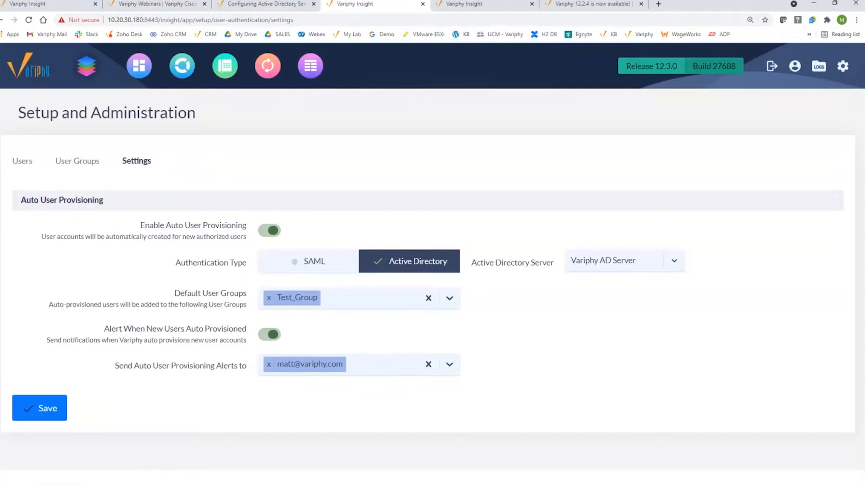
click(24, 164)
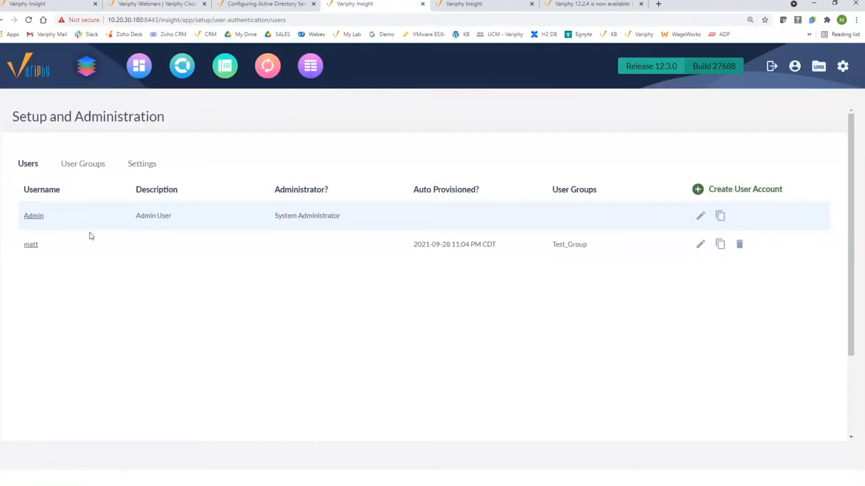
Confirm provisioning uses Variphy AD Server, note the new-user alert setting, then list user groups
click(140, 165)
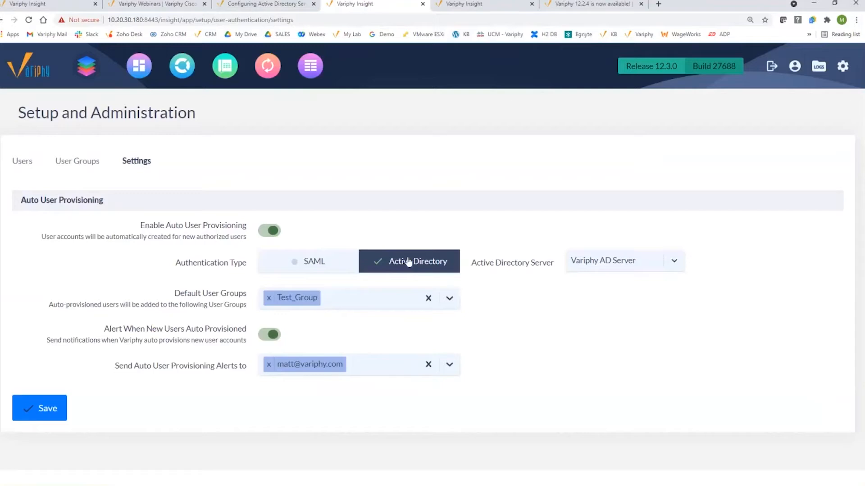
click(607, 266)
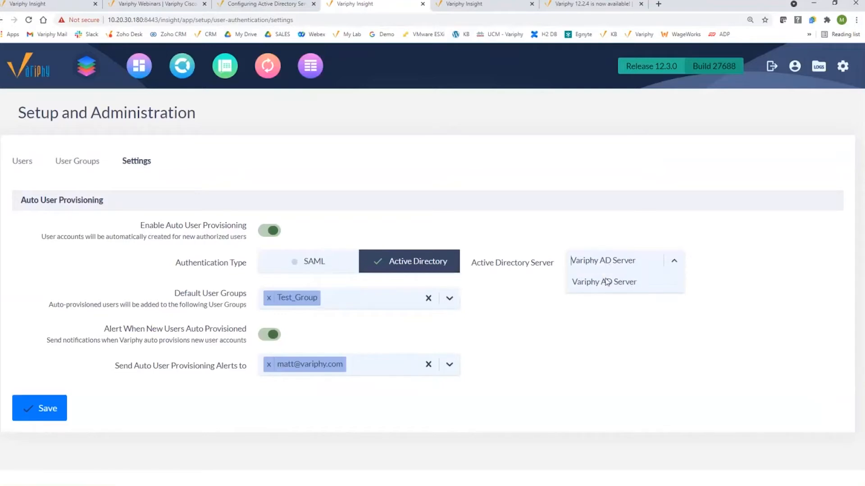
click(503, 279)
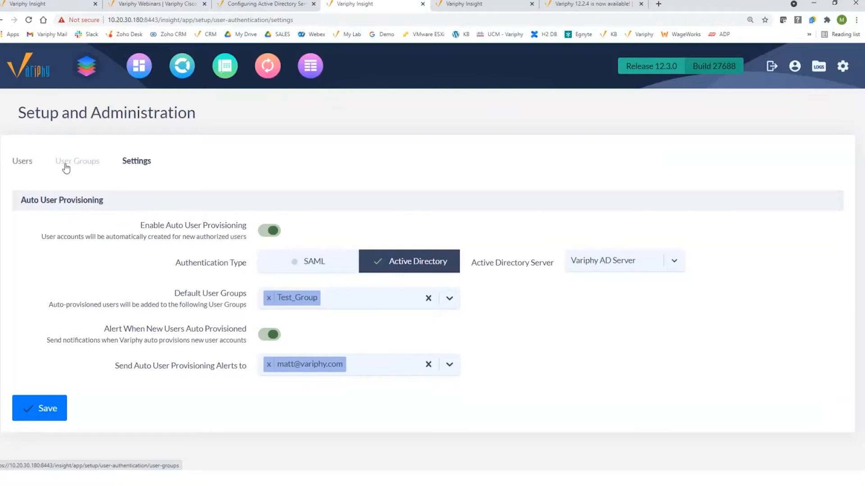
drag(104, 330, 248, 335)
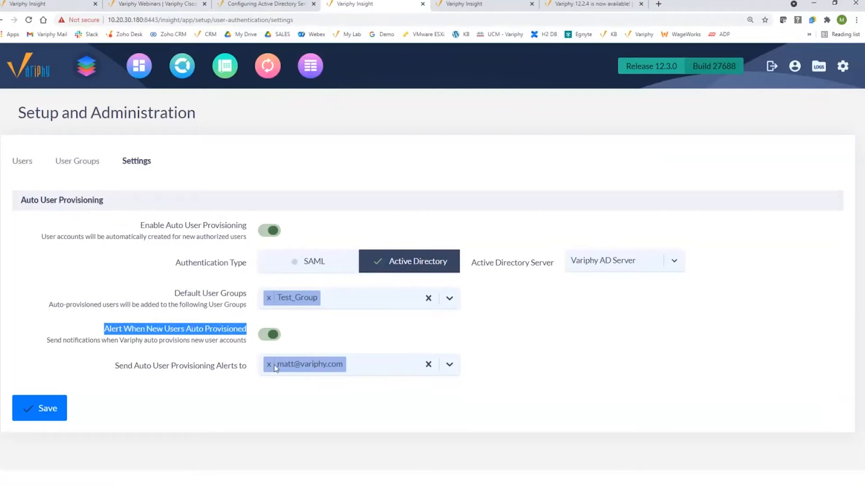
click(85, 165)
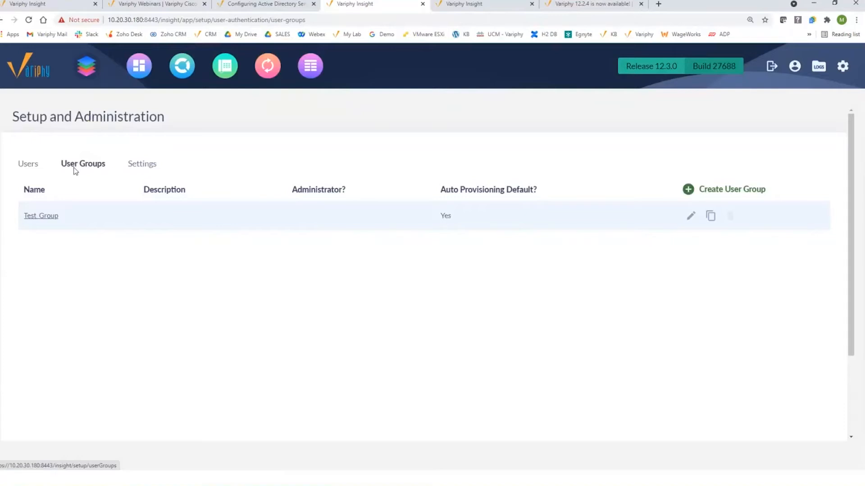
click(41, 216)
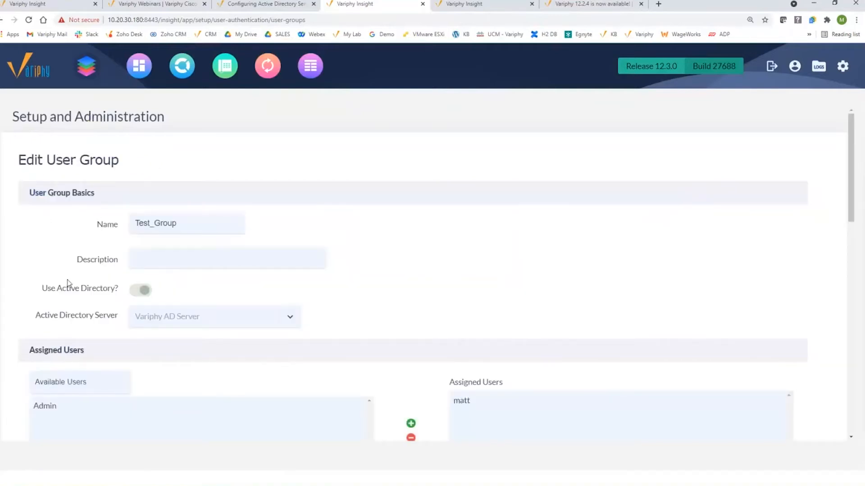
drag(42, 288, 90, 290)
mouse_move(183, 322)
click(208, 321)
scroll(338, 293, down, 1)
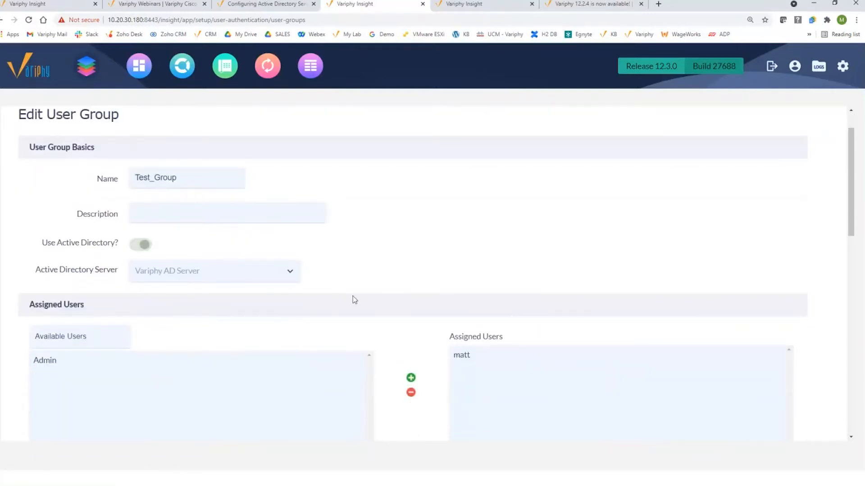
scroll(353, 297, down, 3)
scroll(354, 299, down, 3)
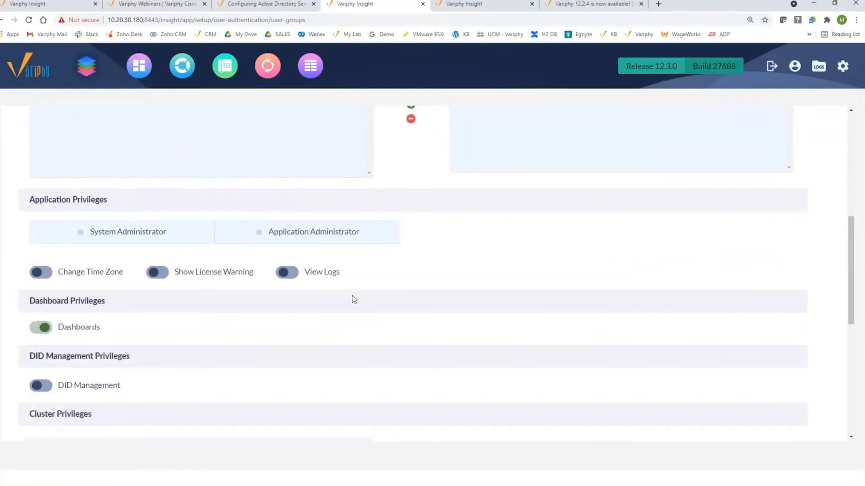
scroll(135, 300, down, 2)
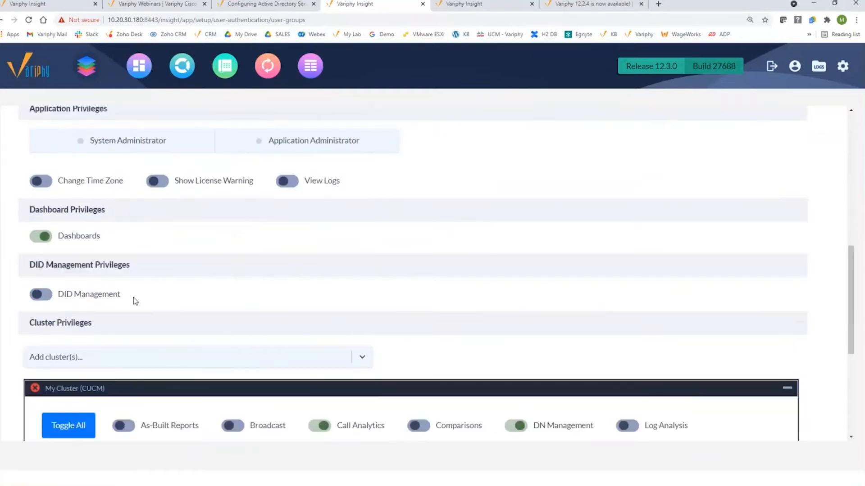
drag(62, 238, 93, 239)
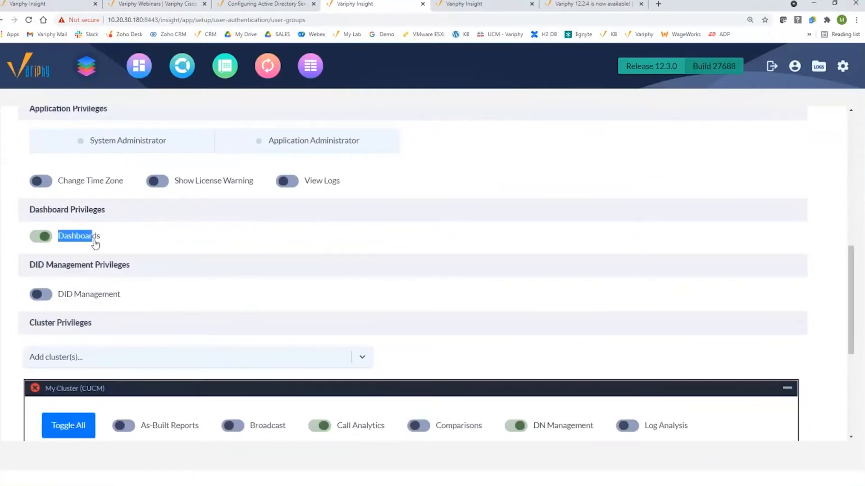
scroll(99, 250, down, 2)
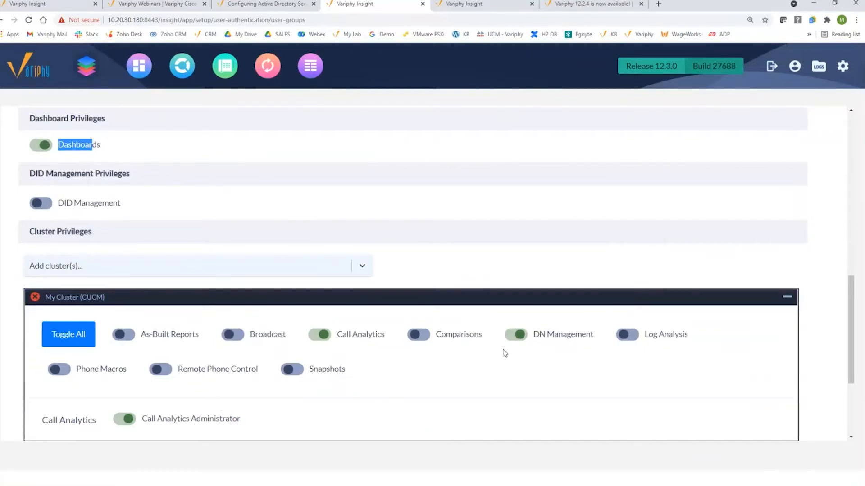
scroll(406, 319, down, 1)
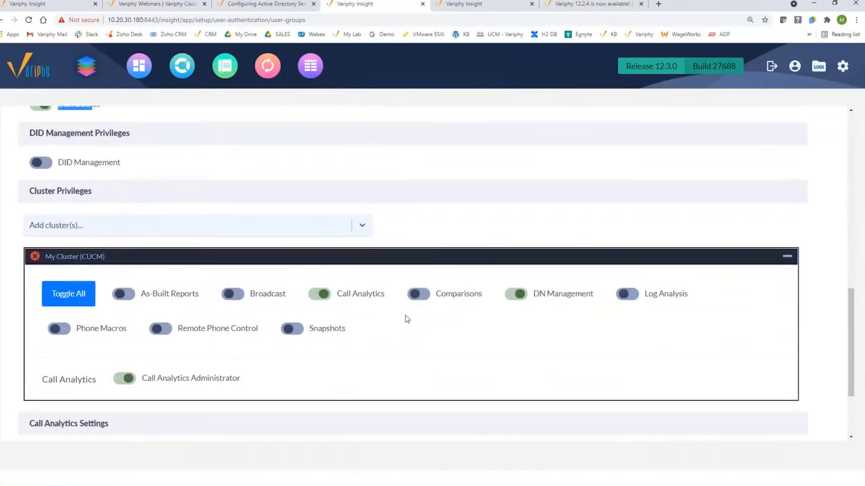
scroll(405, 319, up, 8)
scroll(407, 319, up, 4)
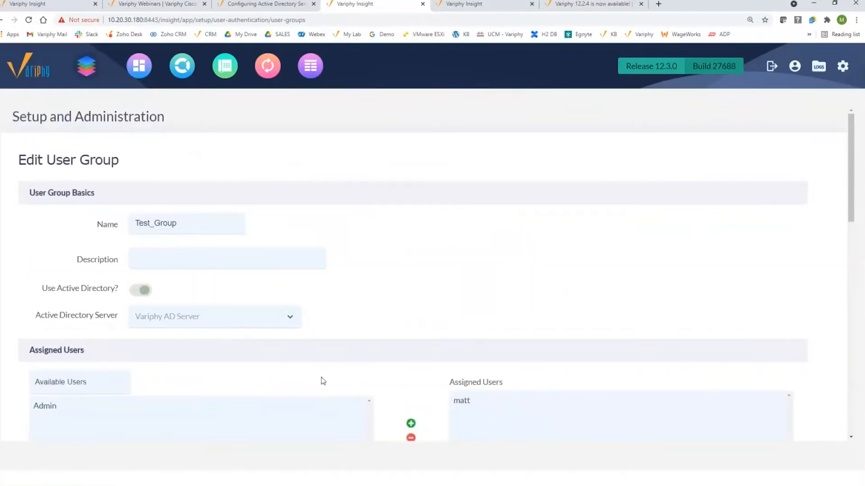
scroll(198, 399, down, 15)
click(87, 412)
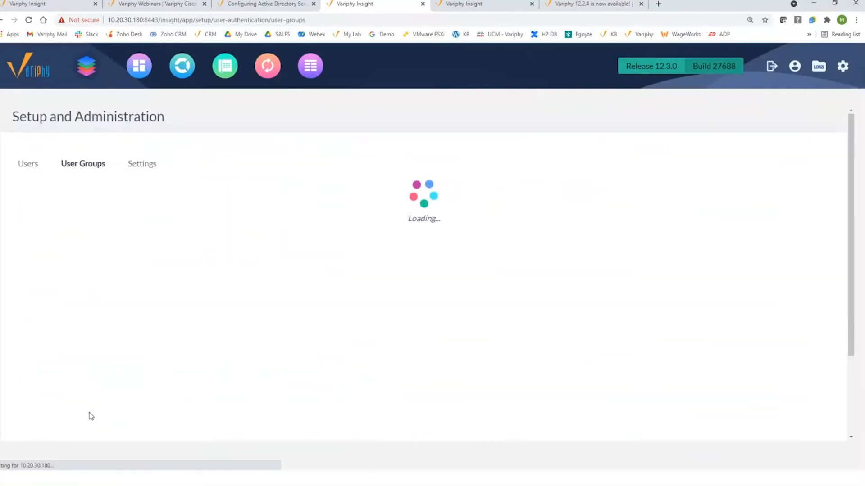
Delete the auto-provisioned user account from the Users list, leaving only Admin
click(23, 168)
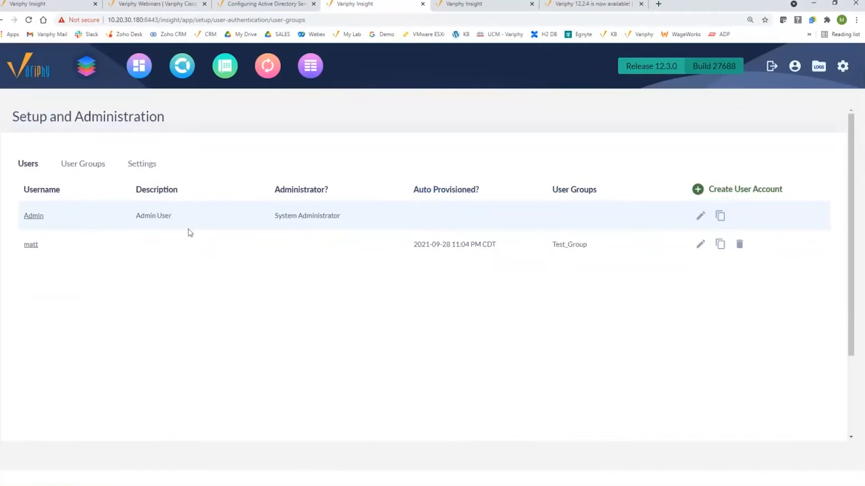
click(739, 244)
click(563, 325)
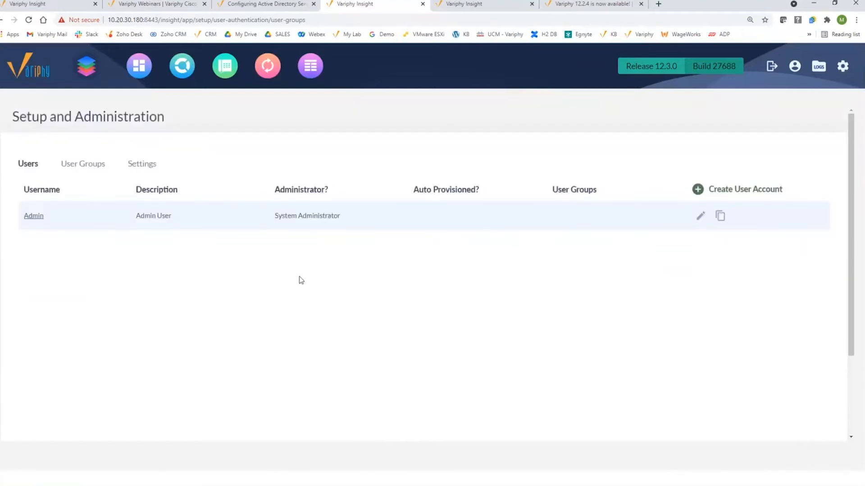
click(85, 166)
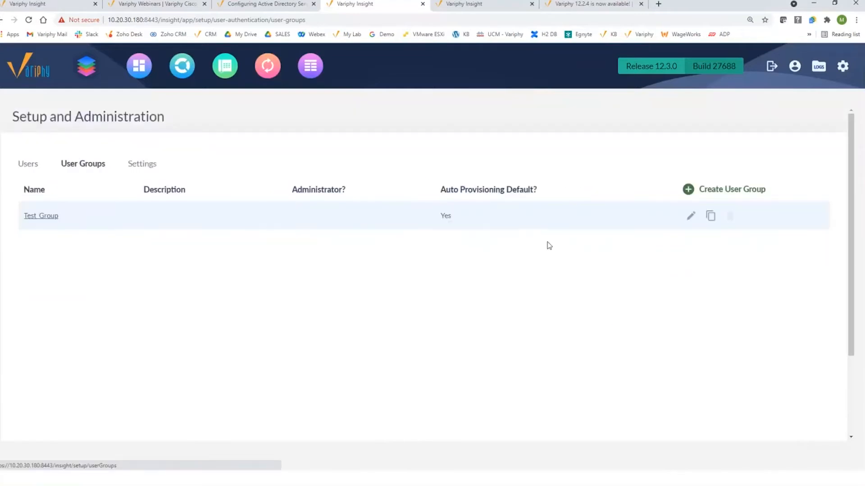
click(142, 171)
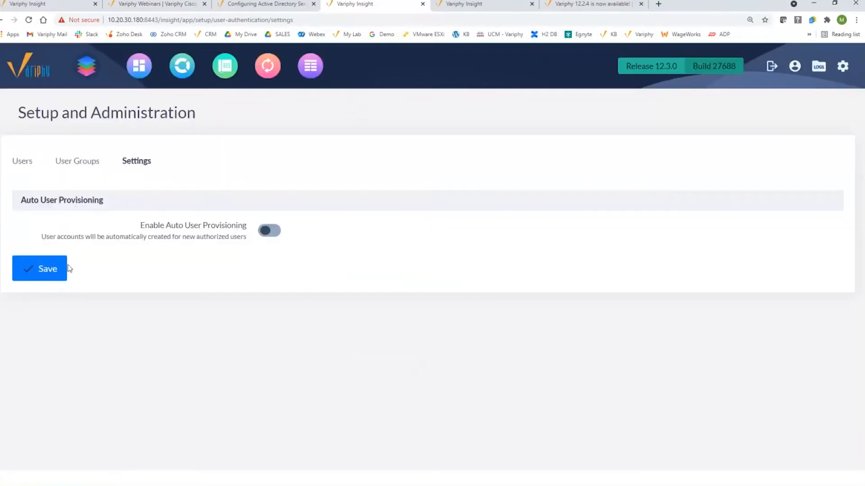
Save auto provisioning as disabled, delete Test_Group, and check the Users list shows only Admin
click(67, 269)
click(77, 166)
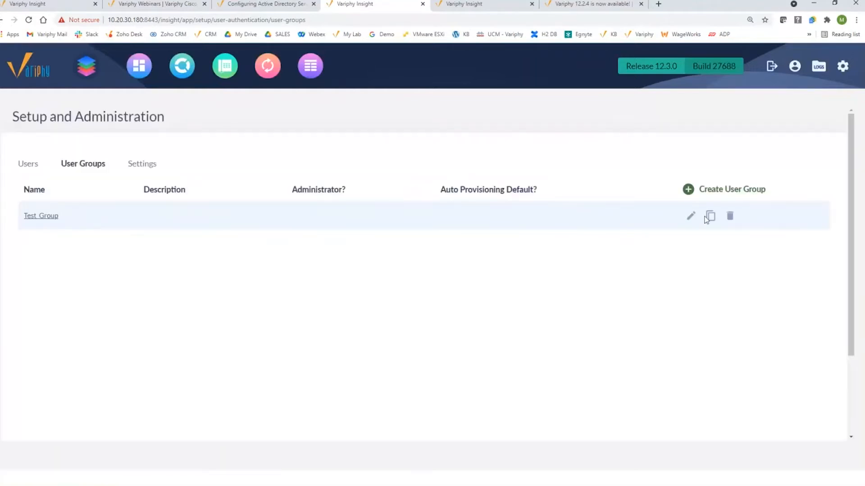
click(730, 216)
click(699, 315)
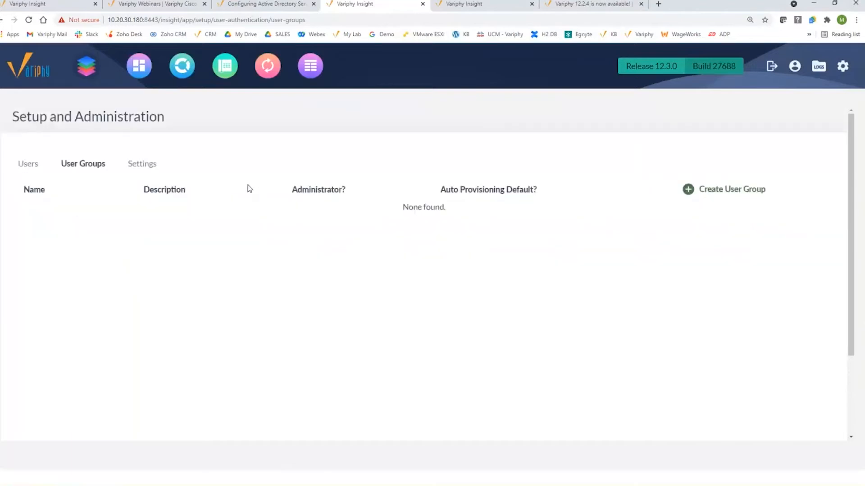
click(27, 167)
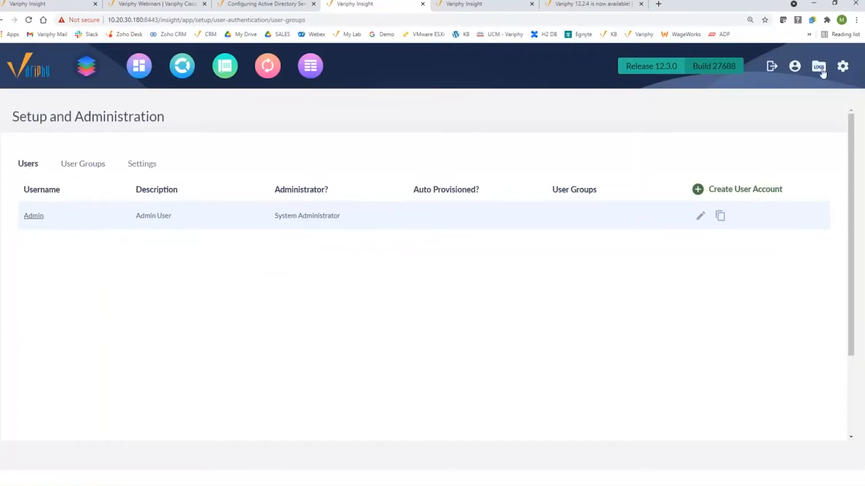
Cancel out of Variphy AD Server's edit form, then delete the server from the list
click(843, 67)
click(603, 143)
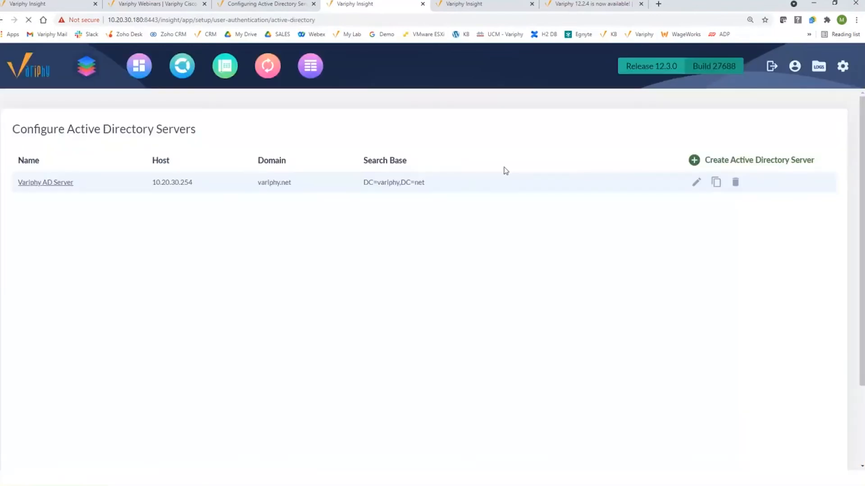
click(697, 182)
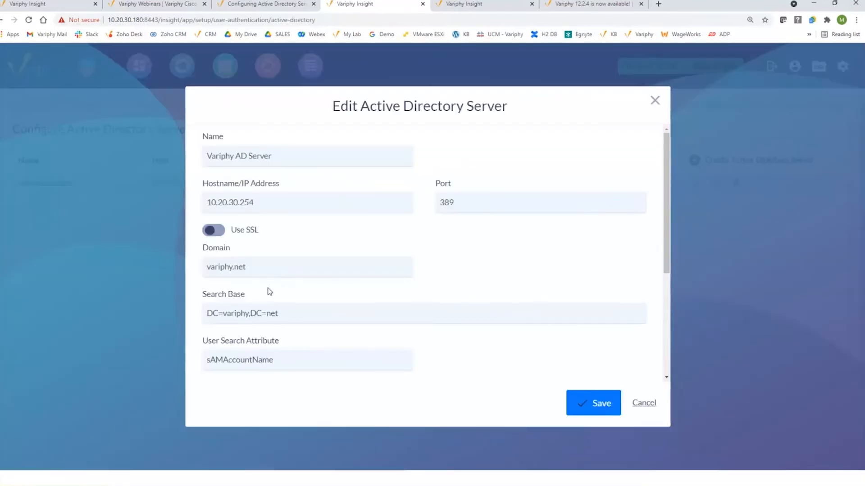
drag(296, 314, 171, 315)
key(ctrl+c)
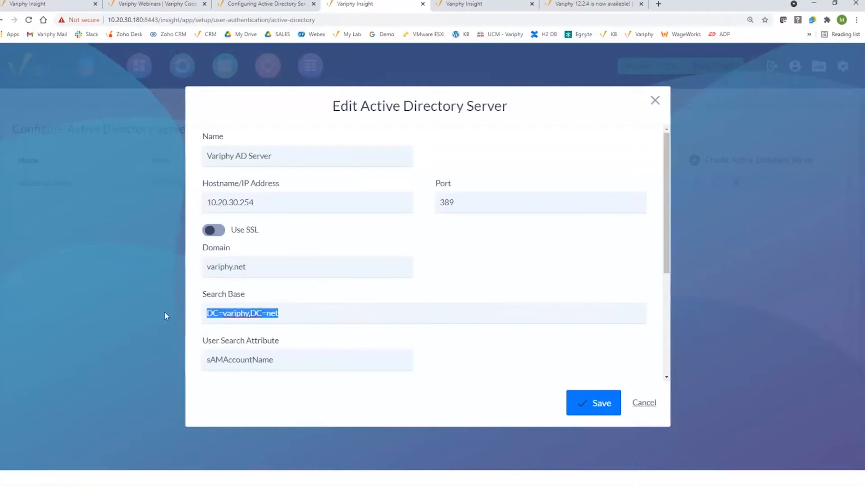
click(644, 403)
click(733, 182)
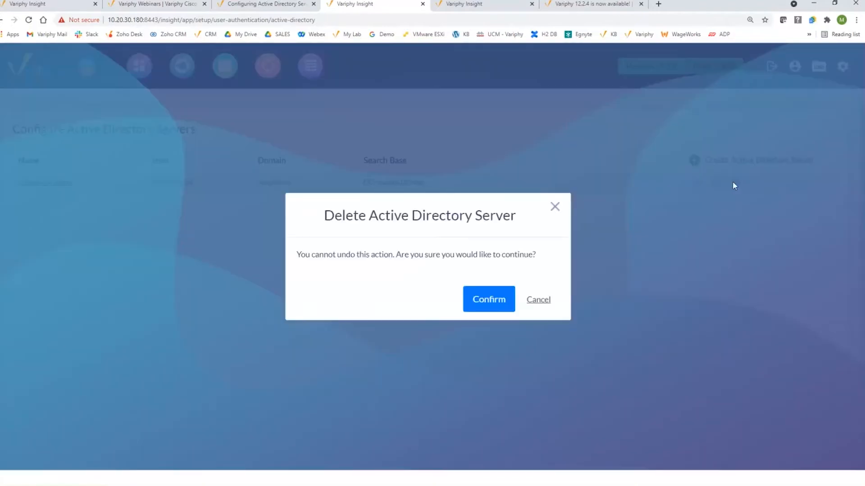
click(503, 301)
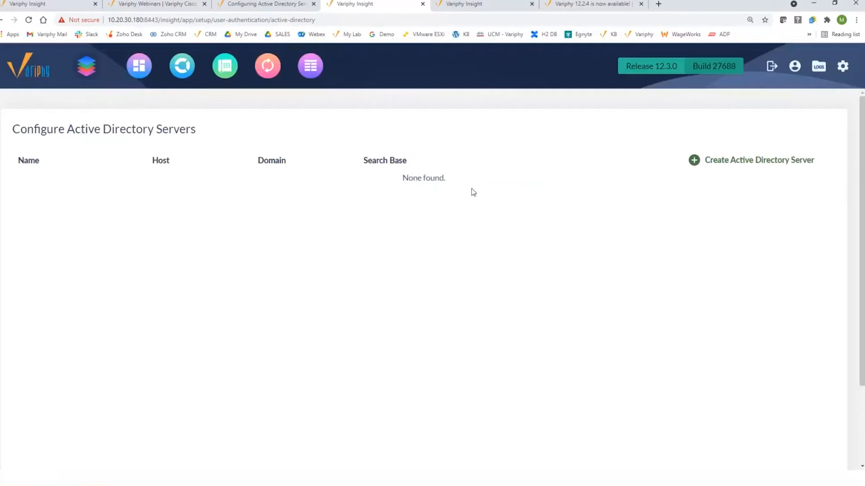
click(842, 66)
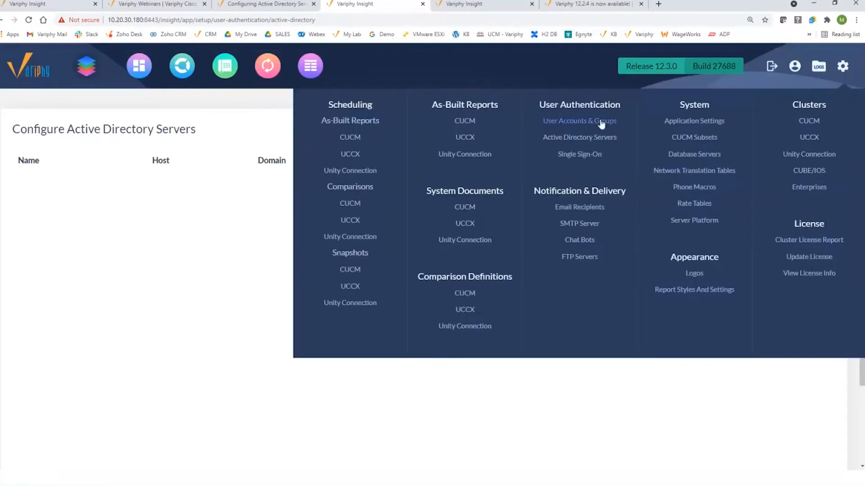
Find that Auto User Provisioning stays disabled without a user group, then return to User Groups
click(601, 121)
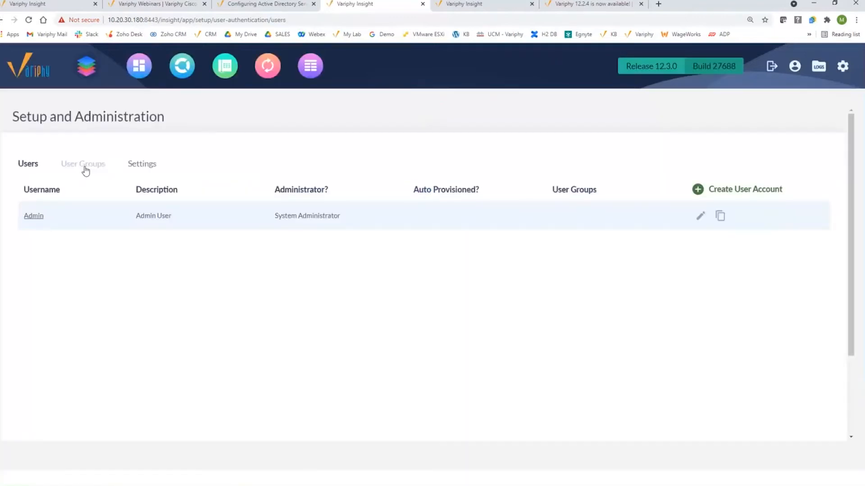
click(85, 169)
click(137, 166)
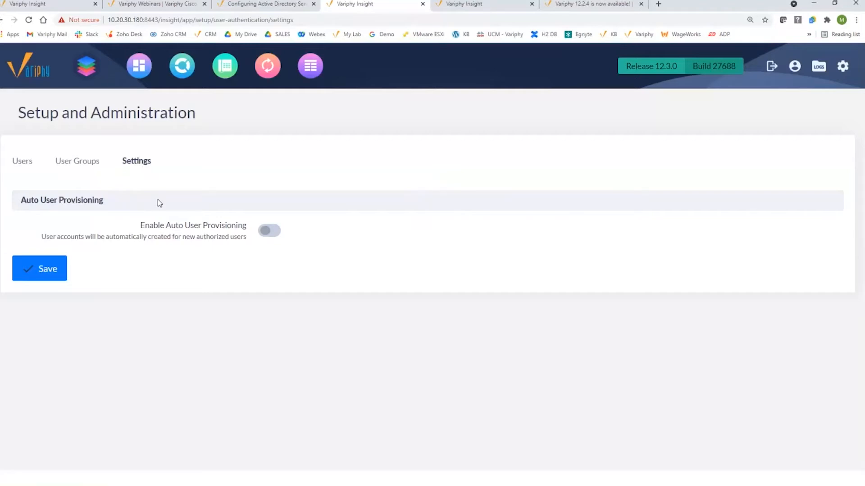
mouse_move(272, 229)
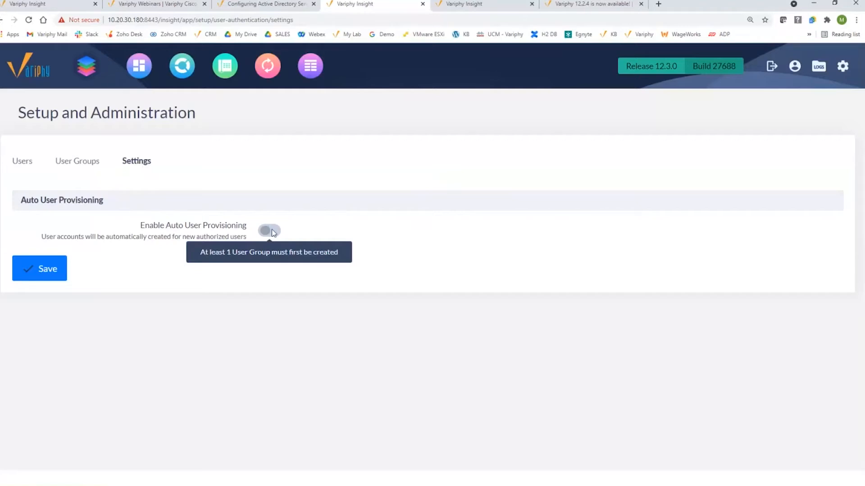
click(85, 167)
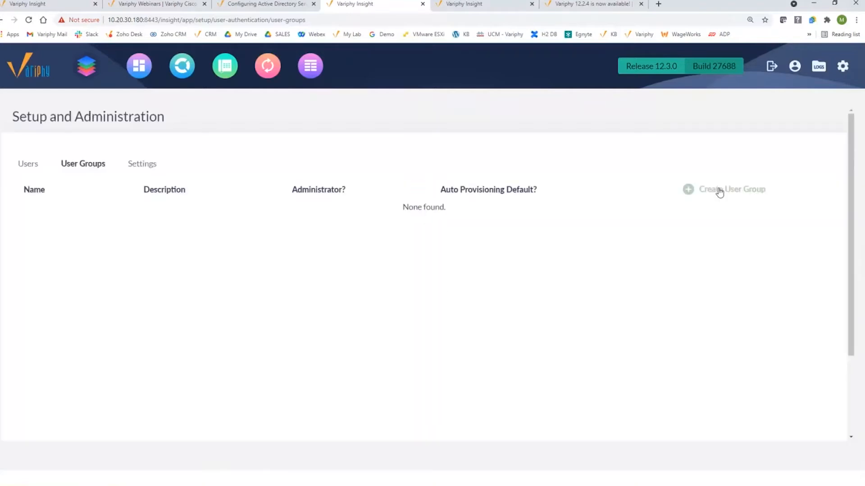
Start a new user group named Test_Group, leaving Active Directory turned off
click(717, 191)
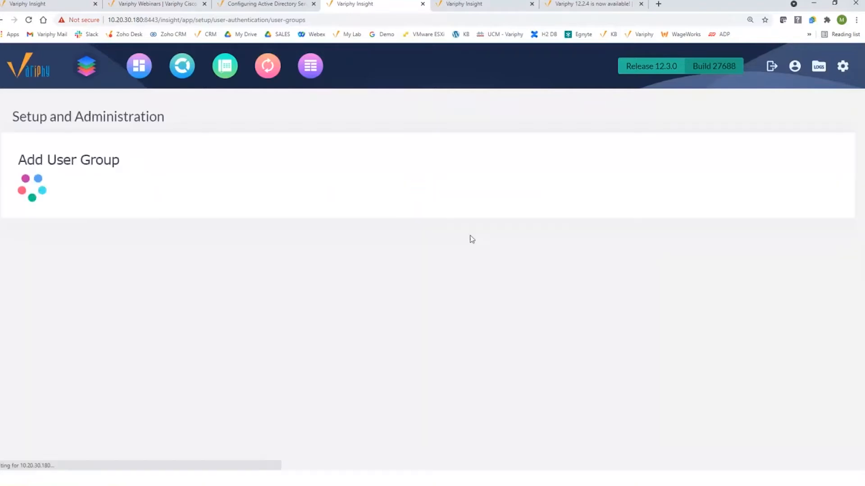
click(177, 220)
text(Test)
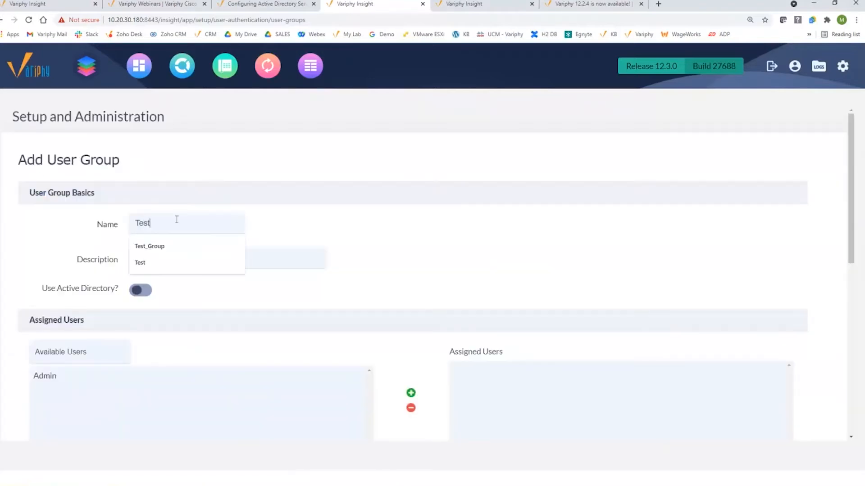
click(167, 252)
click(142, 290)
click(165, 317)
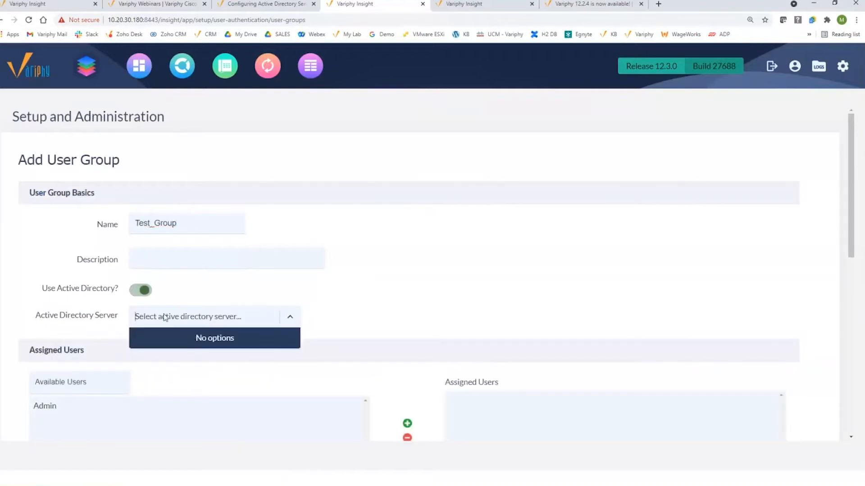
click(138, 292)
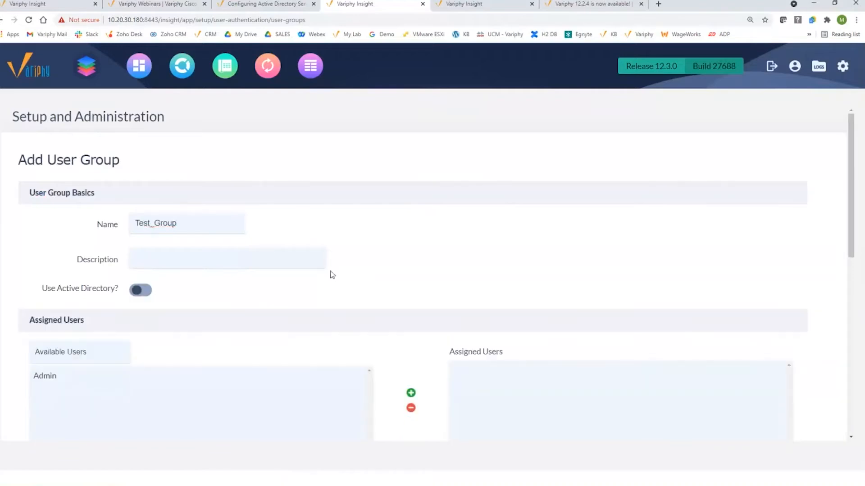
scroll(379, 289, down, 4)
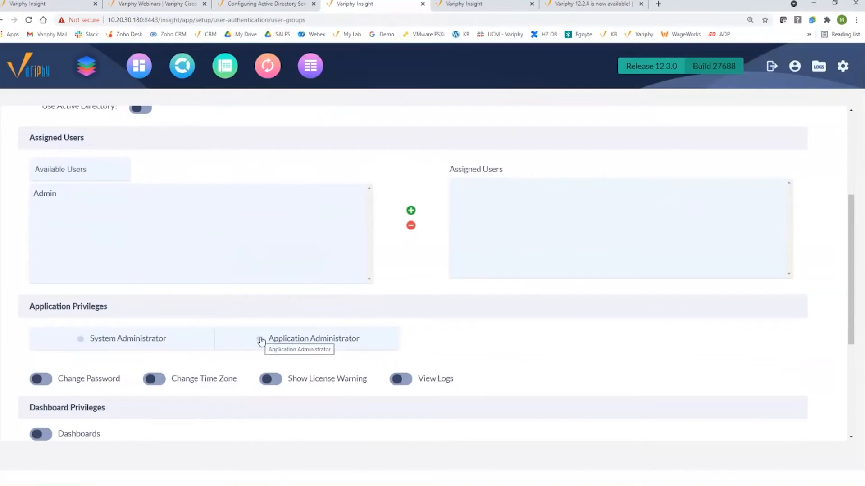
scroll(124, 372, down, 3)
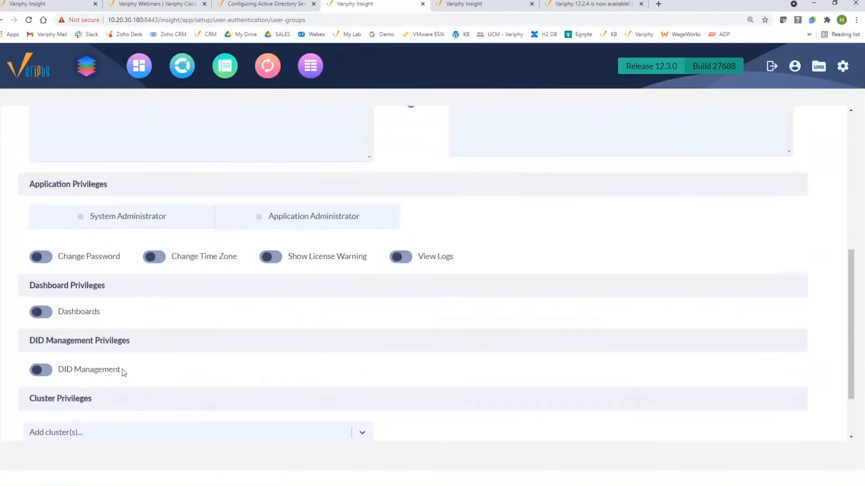
Give it Dashboards access and Call Analytics, DN Management, Call Analytics Administrator on My Cluster (CUCM), then save
click(41, 297)
scroll(139, 334, down, 2)
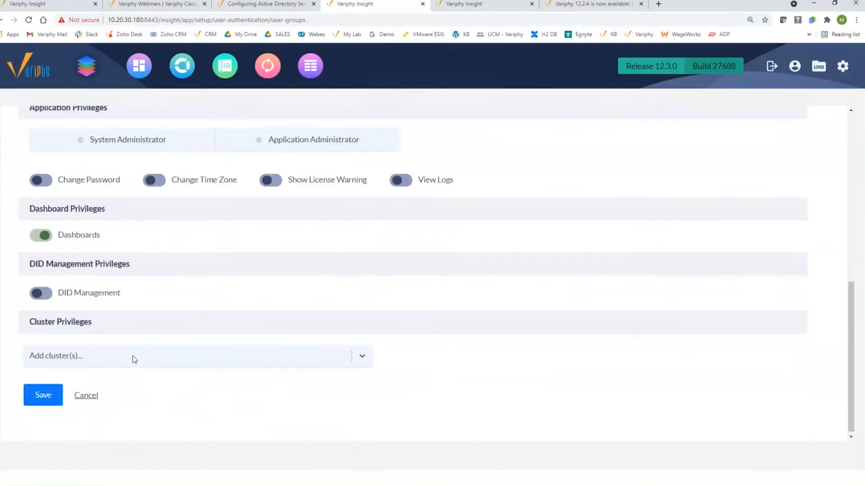
click(133, 356)
click(103, 418)
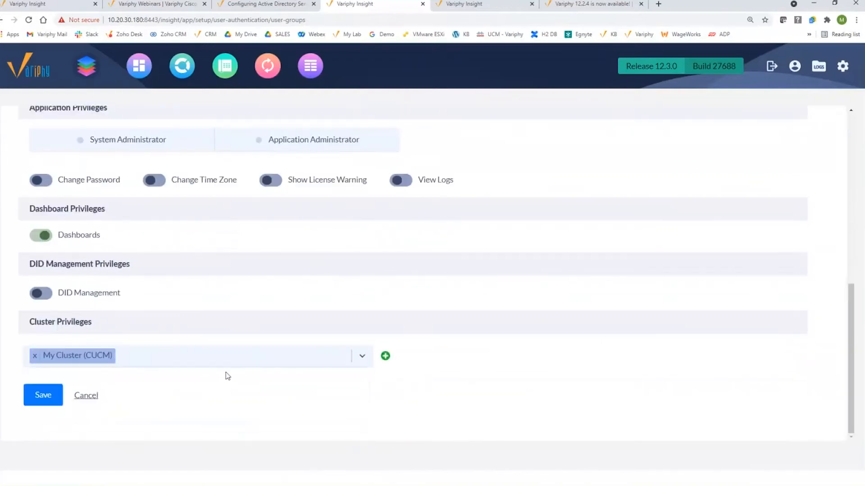
click(386, 359)
scroll(321, 340, down, 2)
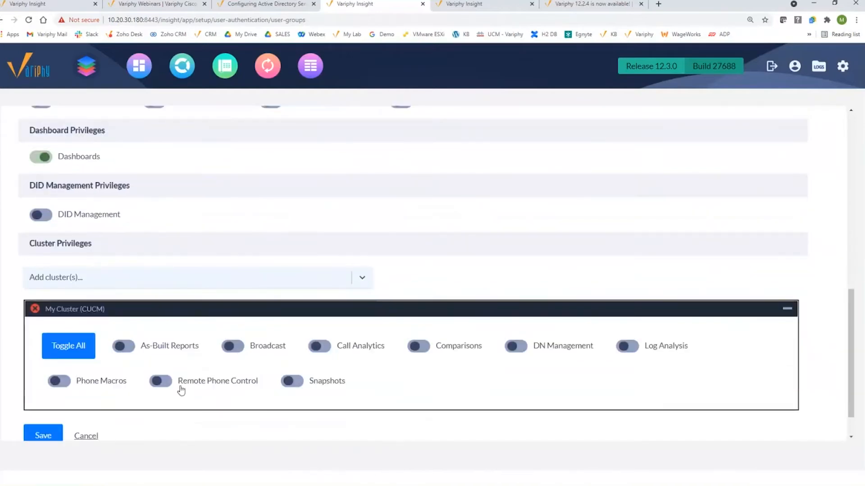
click(319, 346)
click(500, 349)
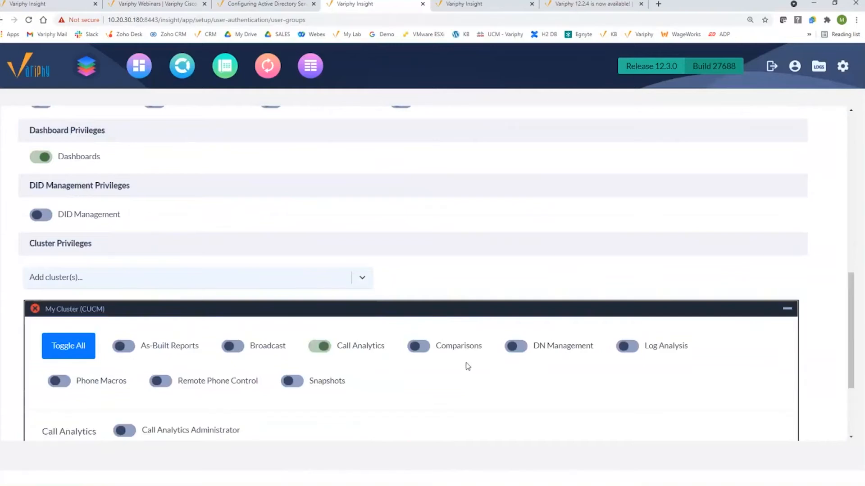
click(123, 429)
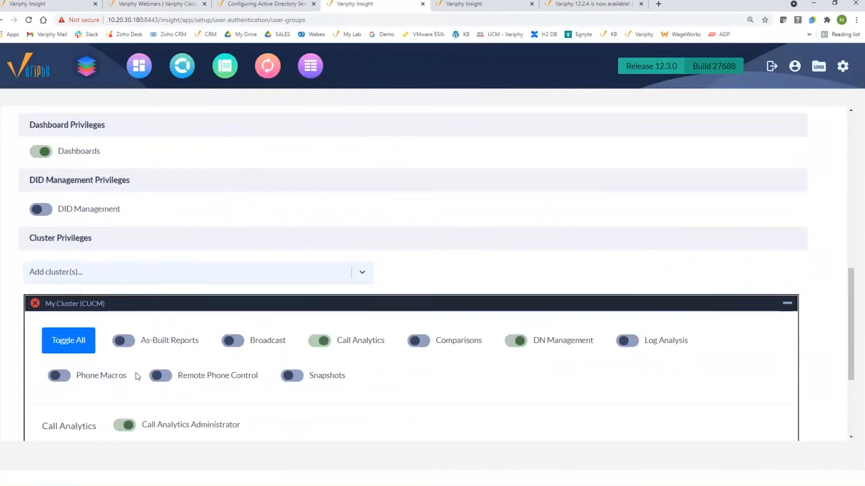
scroll(130, 378, down, 4)
click(44, 395)
scroll(46, 394, up, 4)
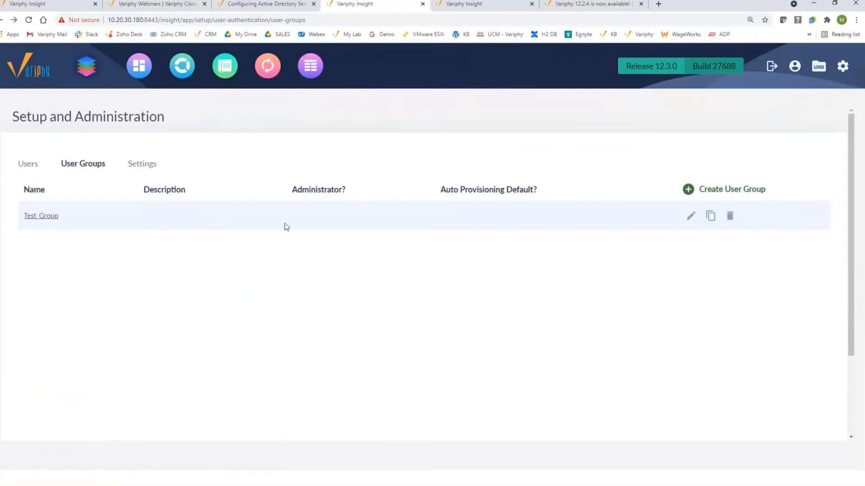
Start a new Active Directory server named Variphy AD Server
click(840, 67)
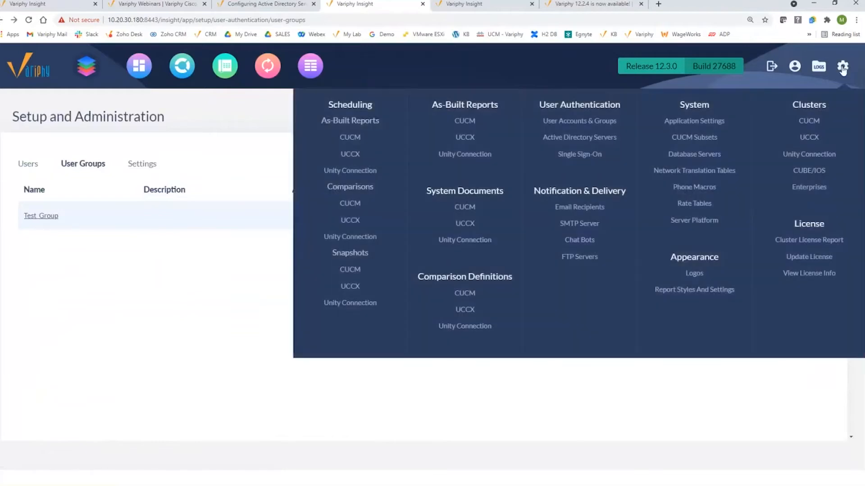
click(598, 142)
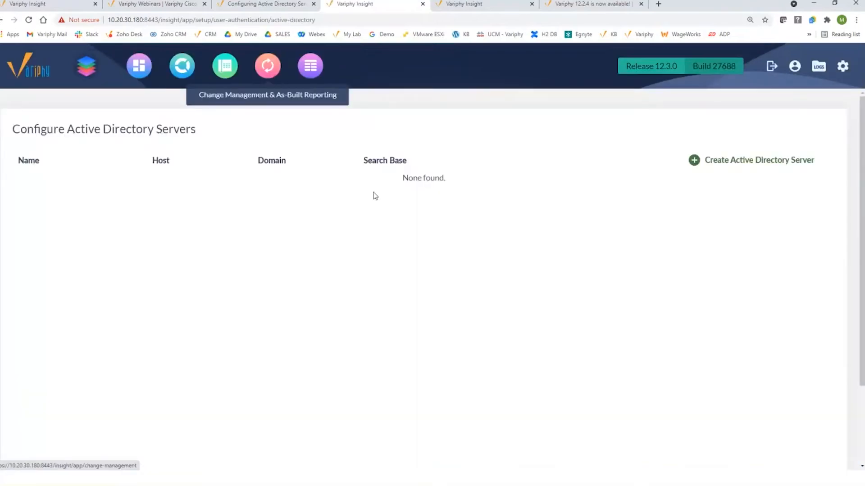
click(765, 161)
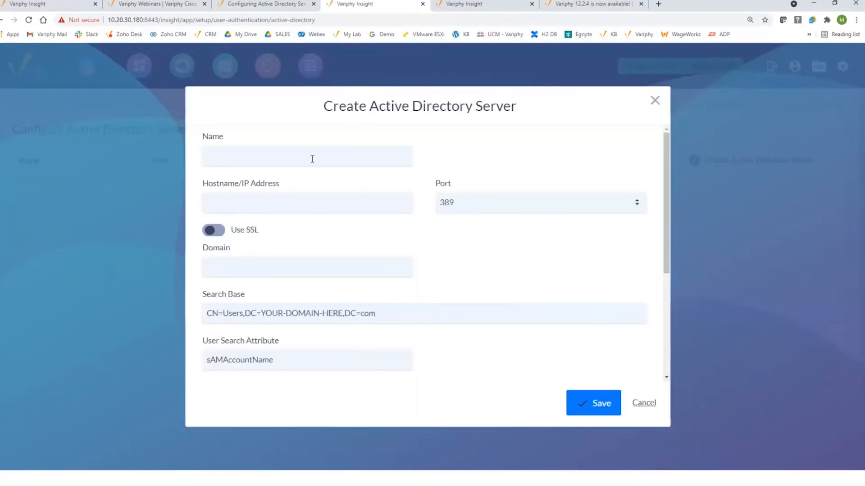
click(275, 163)
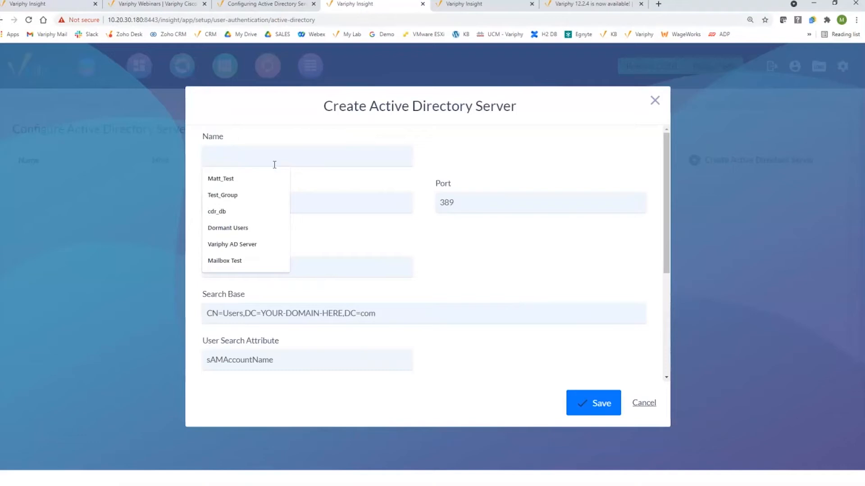
text(10.20.30.254)
key(Tab)
key(shift+Tab)
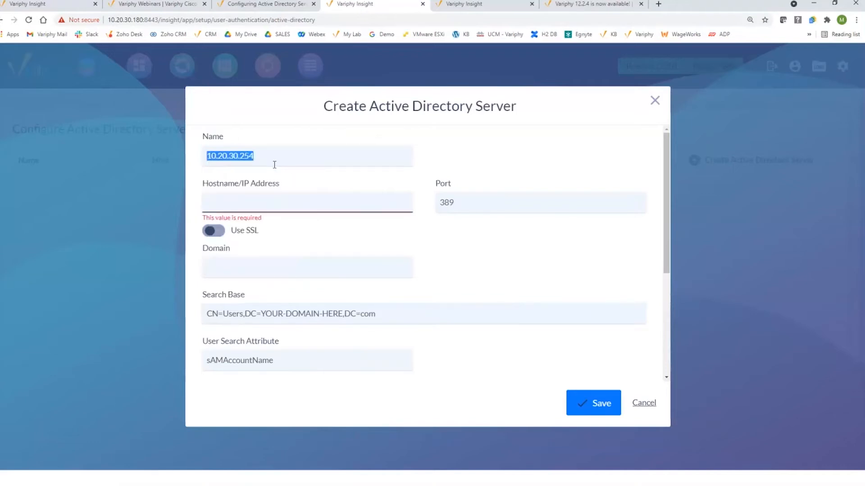
text(Variphy AD Server)
click(262, 205)
Set host 10.20.30.254, domain variphy.net and search base DC=variphy,DC=net, then save the server
click(248, 226)
click(261, 263)
click(230, 288)
drag(394, 314, 196, 319)
key(ctrl+v)
scroll(473, 289, down, 3)
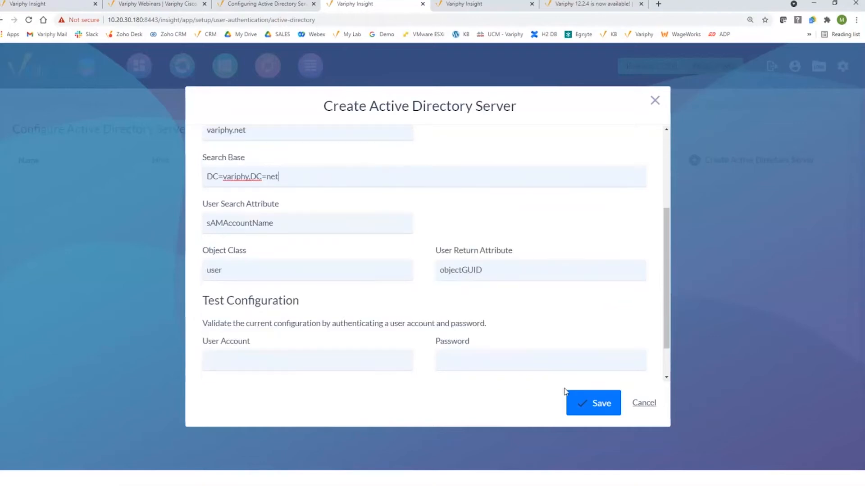
click(582, 400)
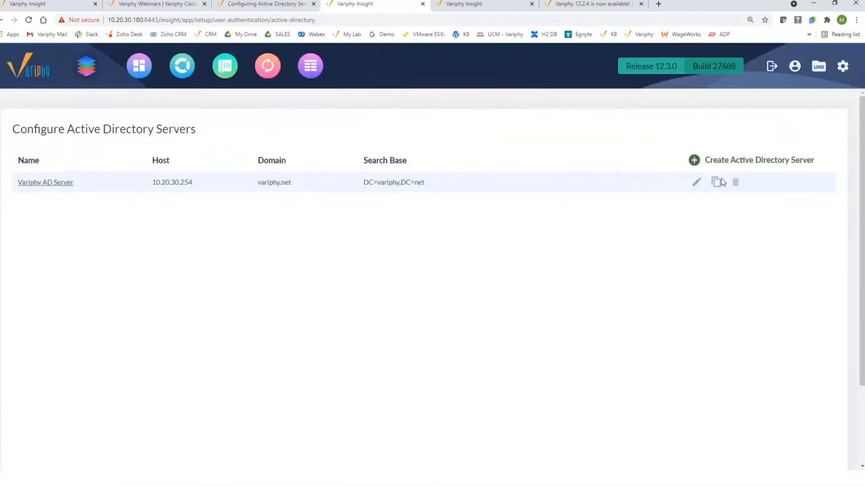
Test user authentication on Variphy AD Server with the test user's credentials, then save
click(695, 182)
scroll(307, 347, down, 5)
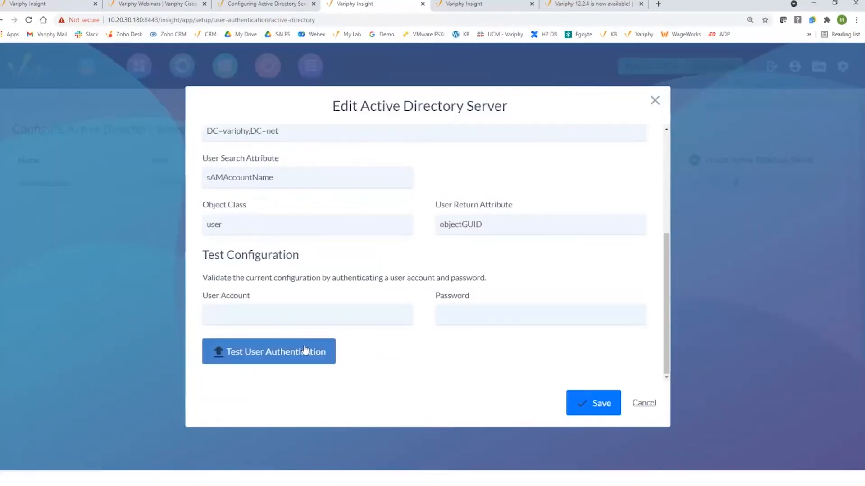
click(300, 318)
text(matt)
key(Tab)
text(•••••••)
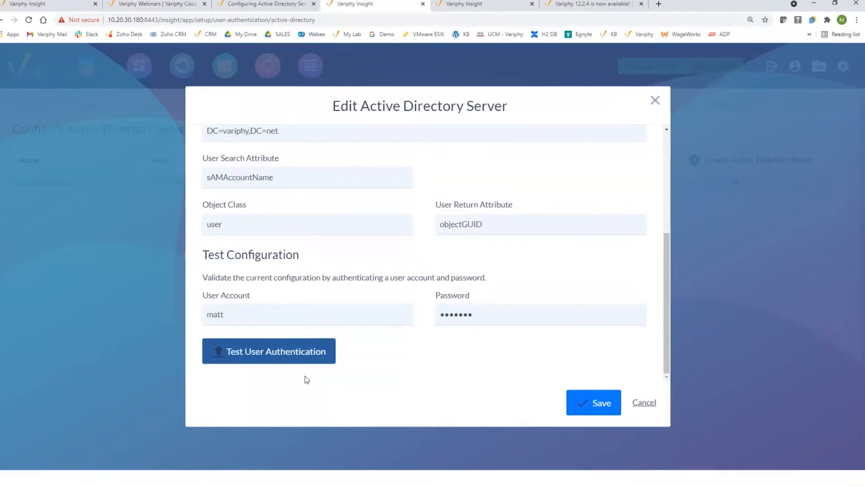
click(282, 360)
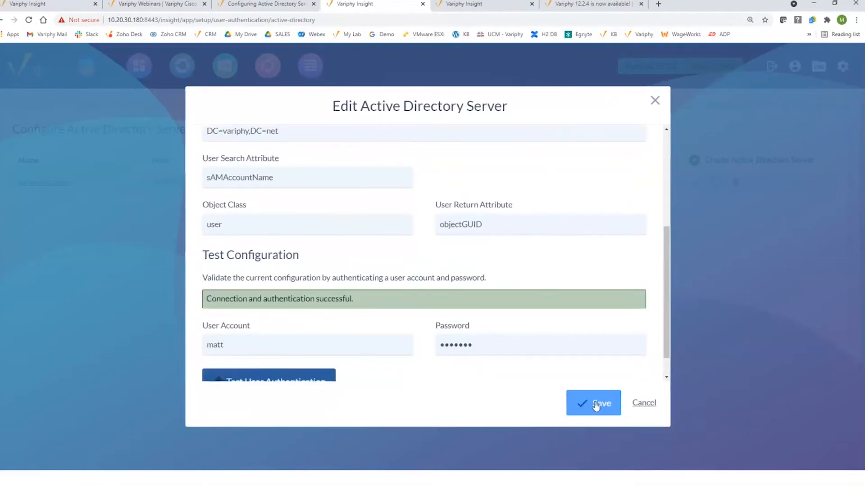
click(595, 404)
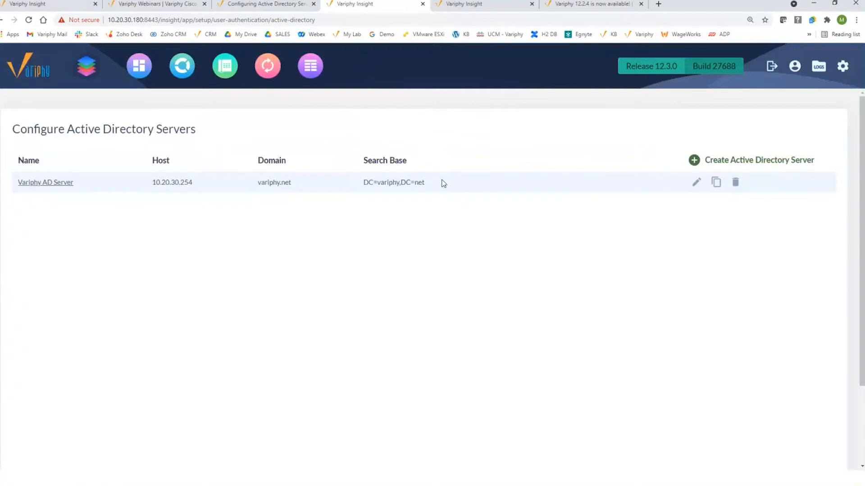
Edit Test_Group to turn on Use Active Directory with Variphy AD Server, and save it
mouse_move(841, 69)
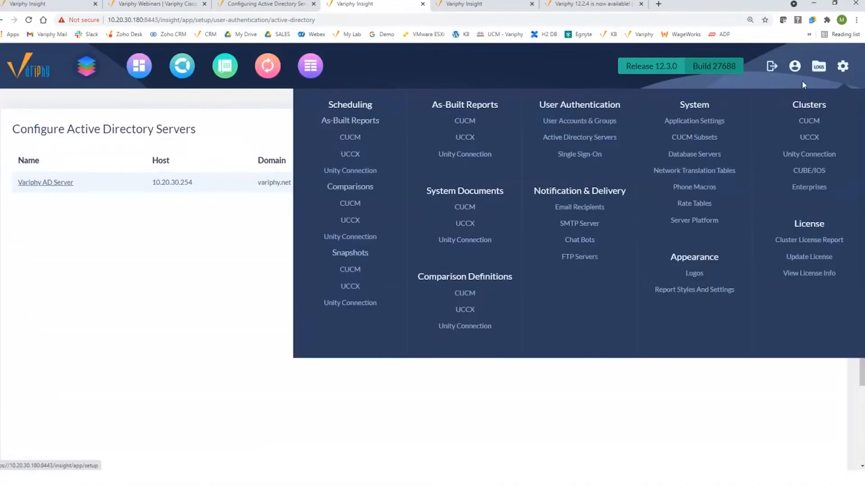
click(593, 123)
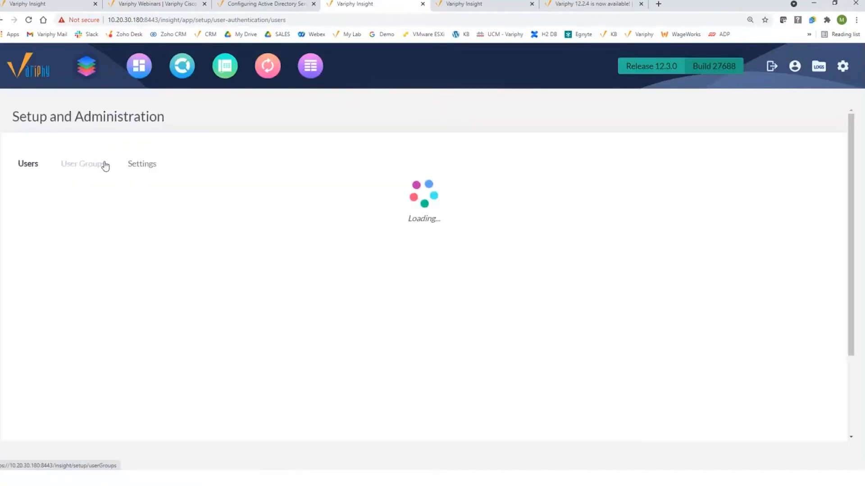
click(90, 166)
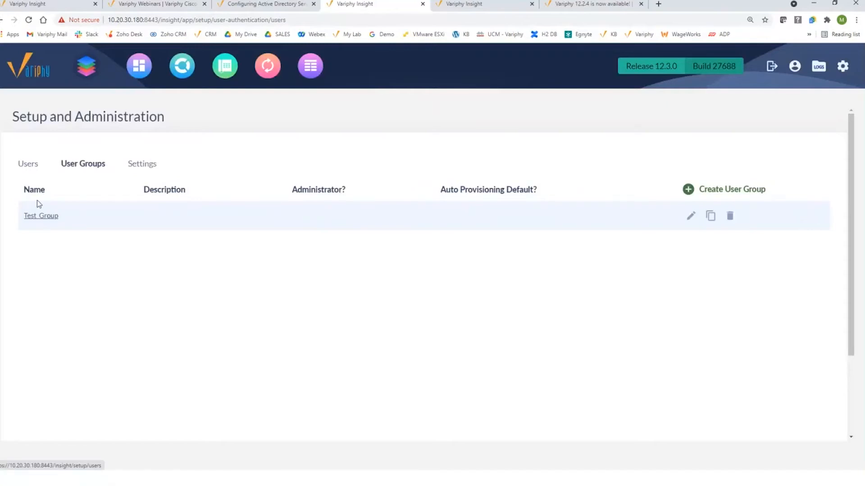
click(45, 220)
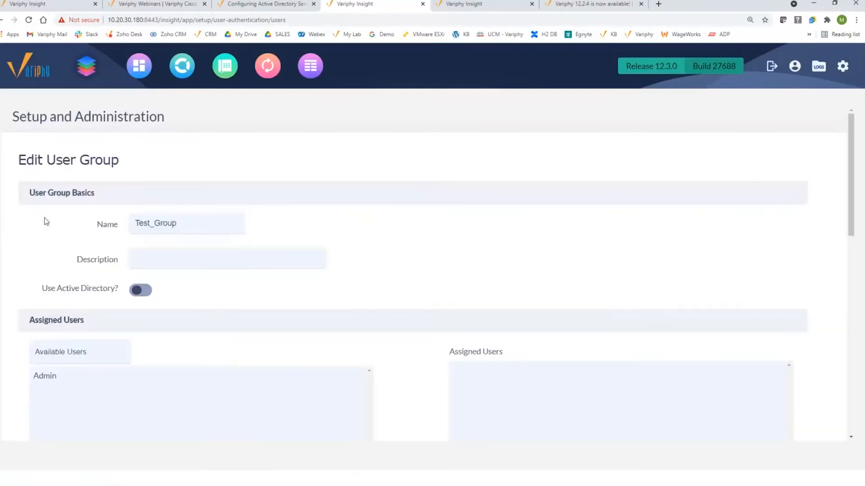
scroll(361, 240, down, 2)
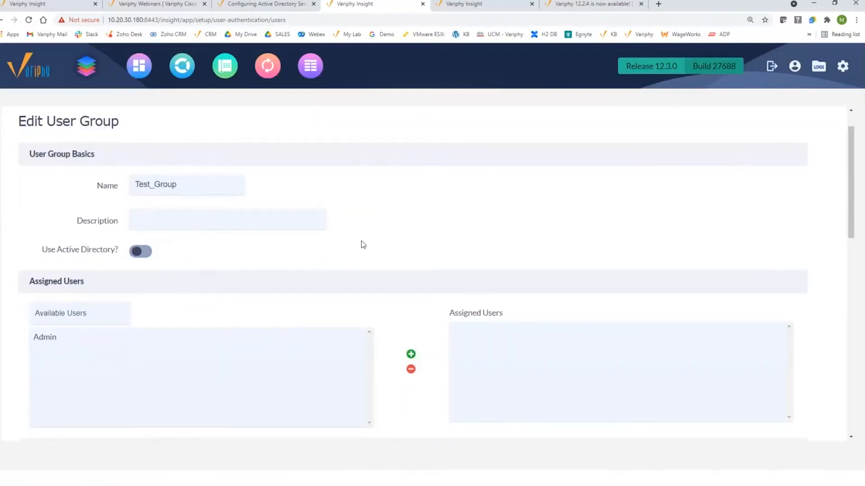
click(149, 203)
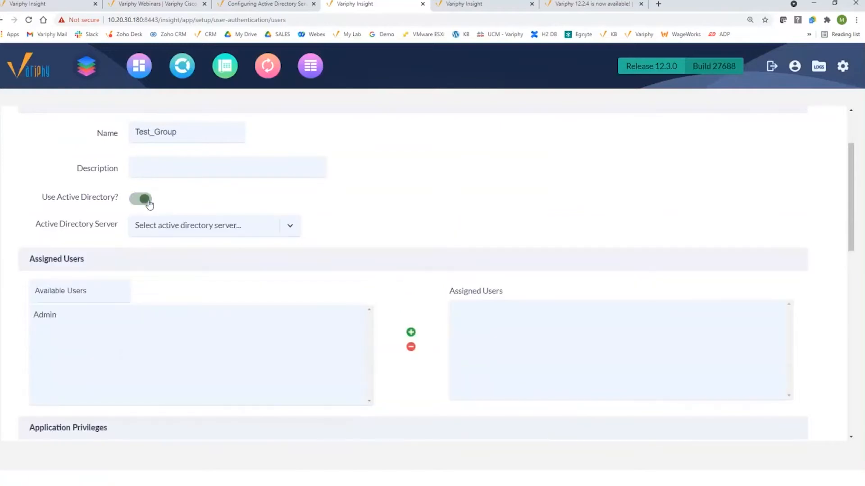
click(231, 232)
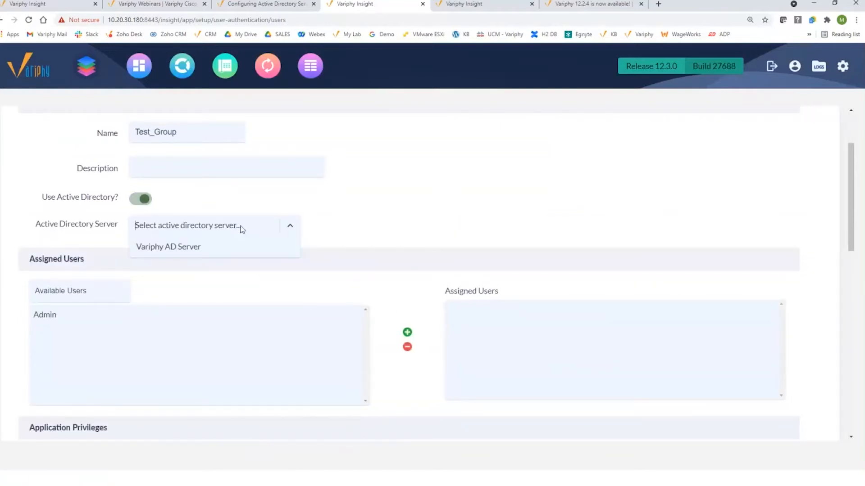
click(187, 248)
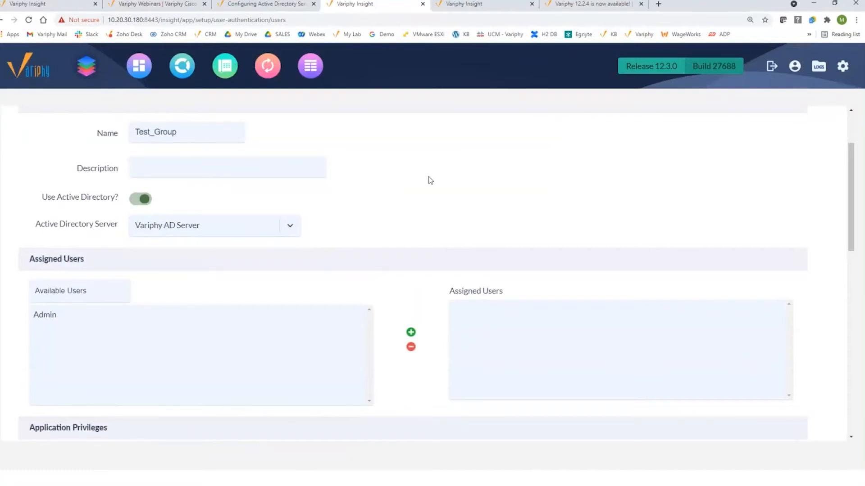
scroll(336, 152, down, 3)
scroll(307, 215, down, 3)
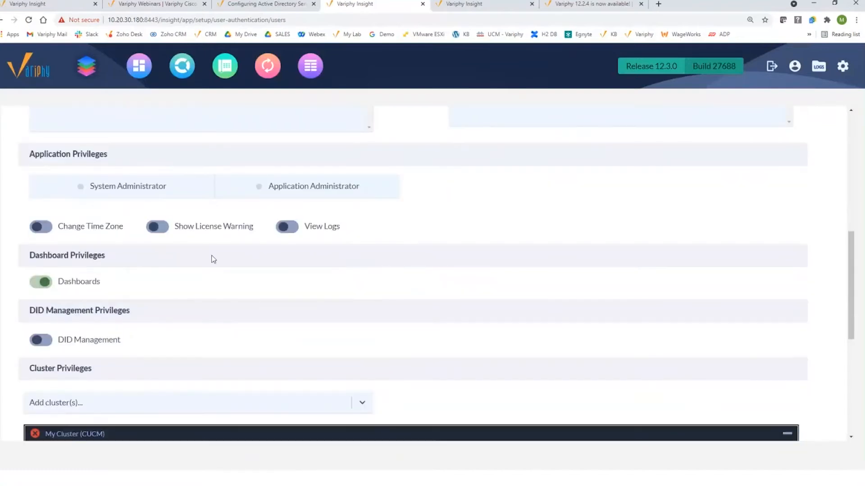
scroll(214, 260, down, 2)
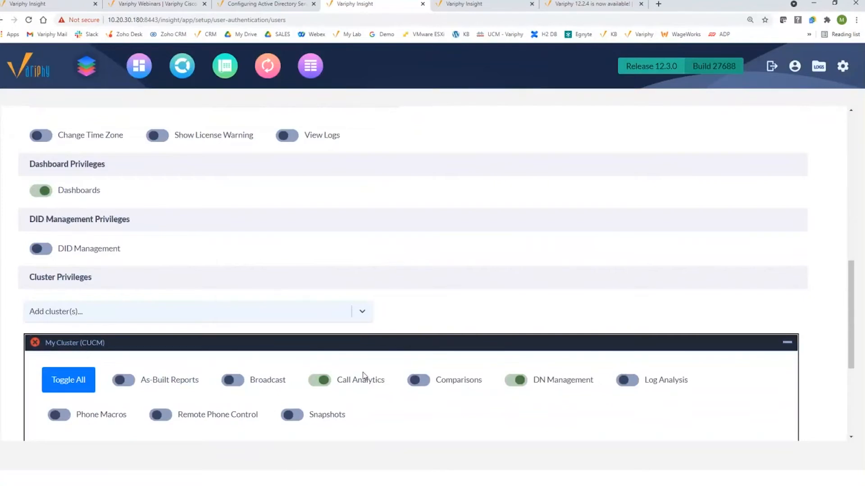
scroll(384, 361, down, 4)
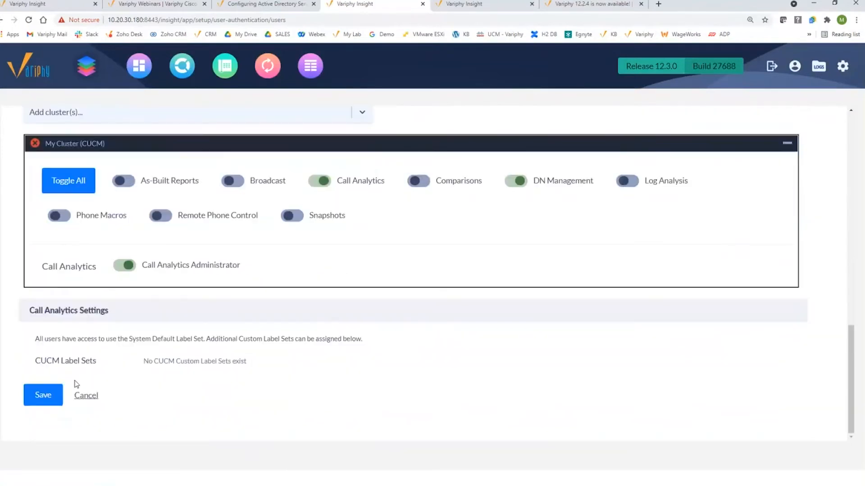
click(49, 395)
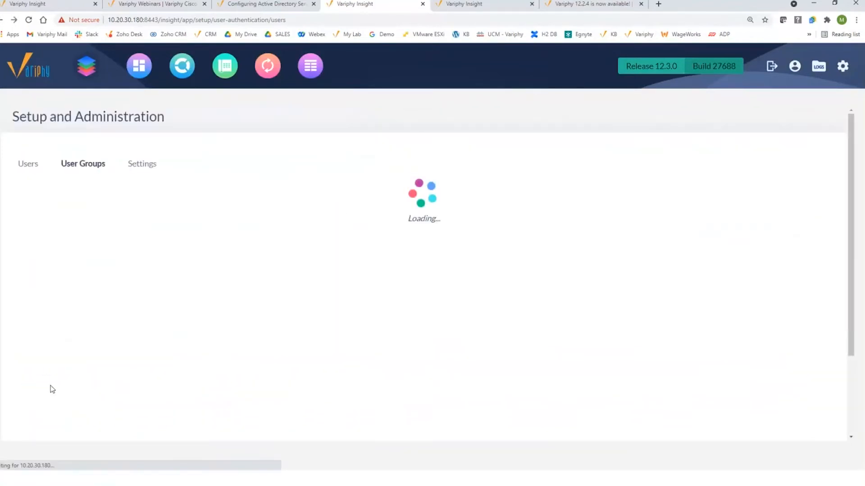
Enable Auto User Provisioning using Active Directory with Variphy AD Server
click(137, 168)
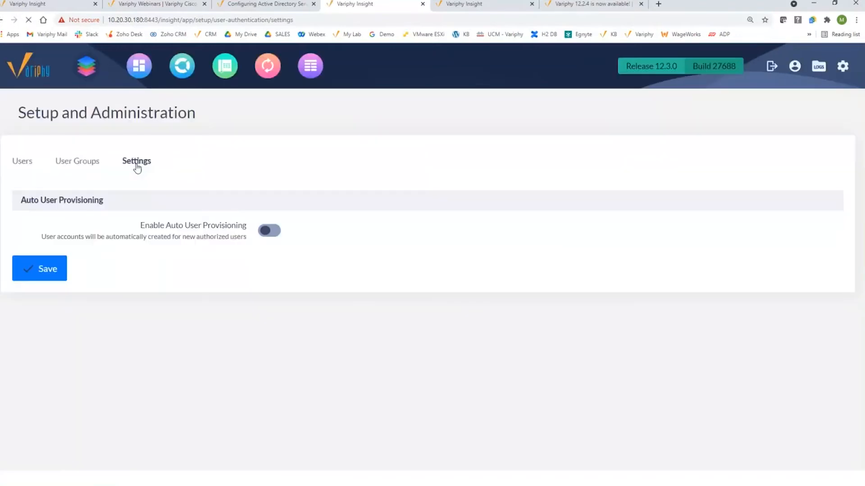
click(273, 231)
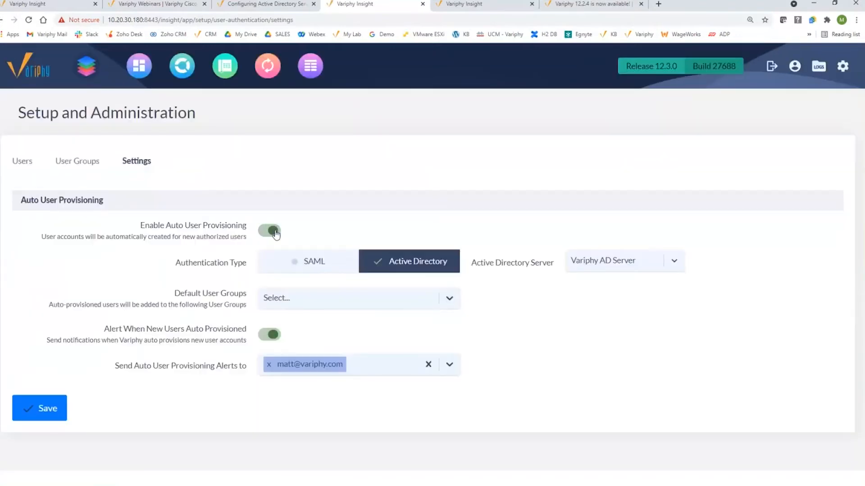
click(303, 264)
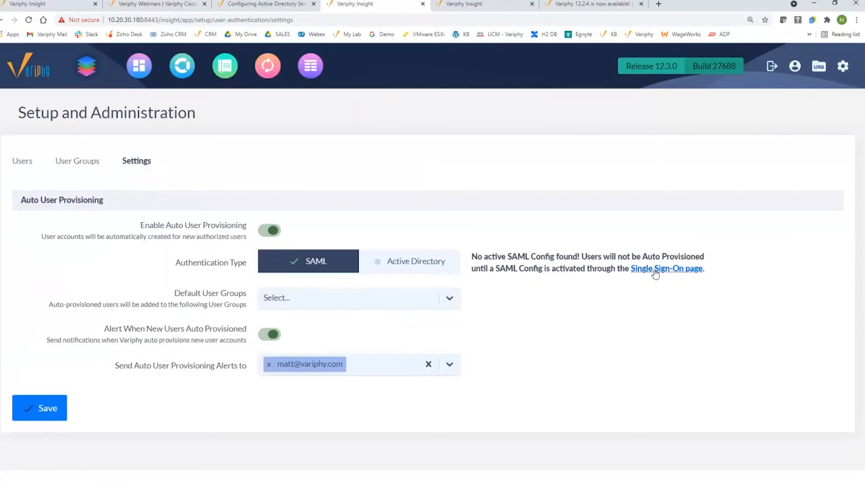
mouse_move(843, 66)
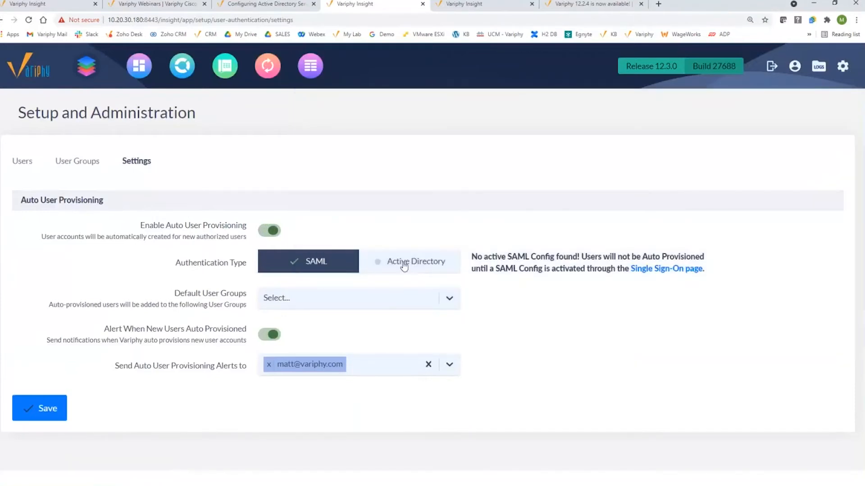
click(404, 266)
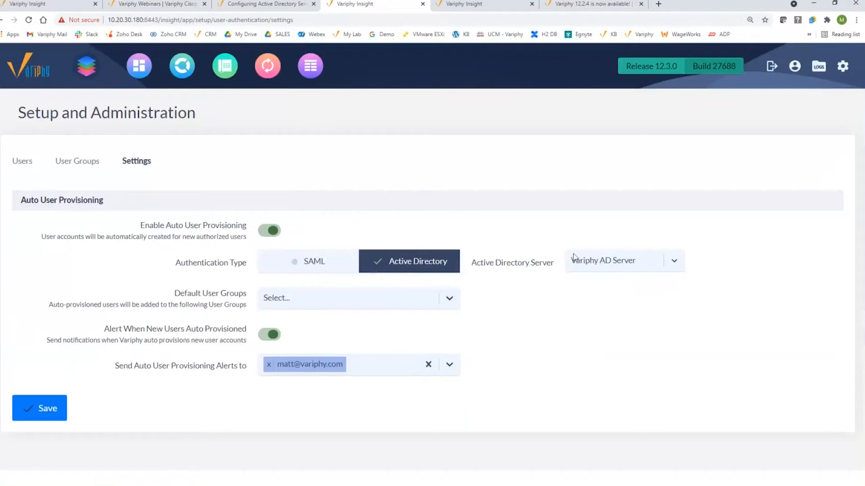
click(616, 262)
click(530, 283)
Add Test_Group as the default user group, save the settings, and view the Users list
click(317, 299)
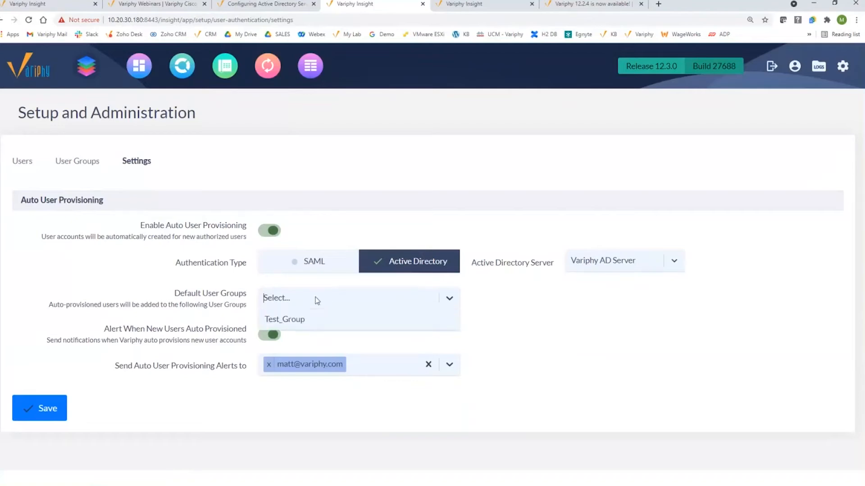
click(301, 322)
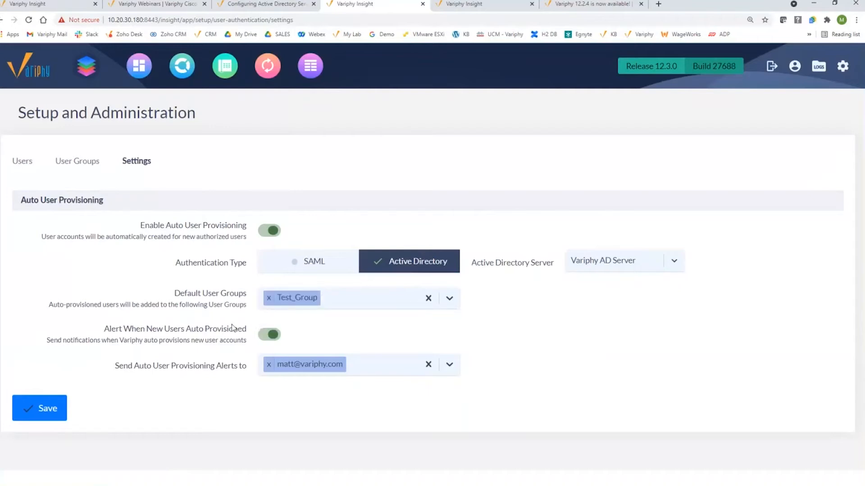
drag(105, 330, 247, 331)
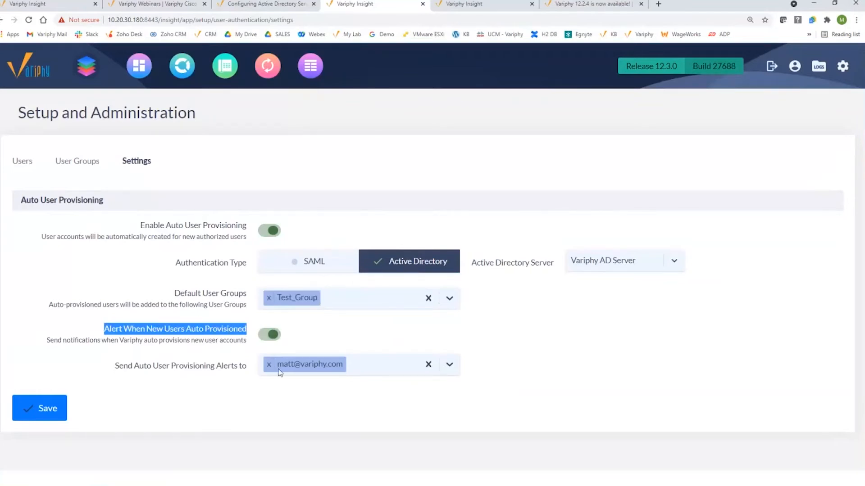
click(53, 409)
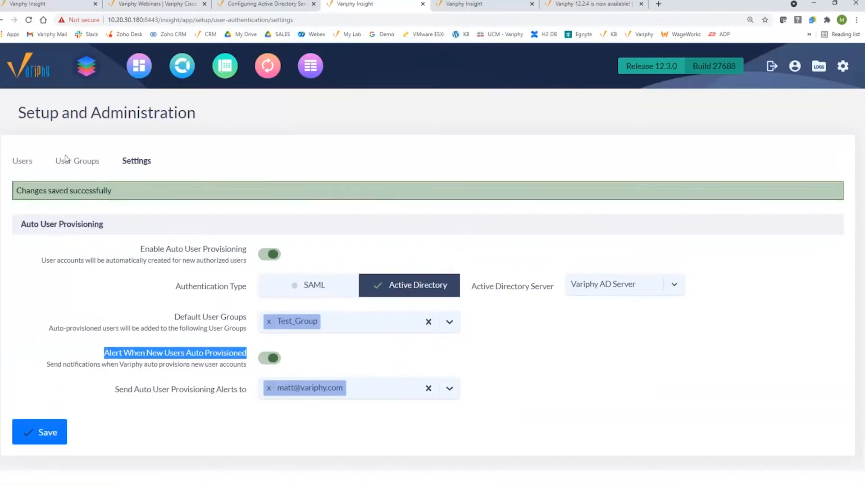
click(23, 163)
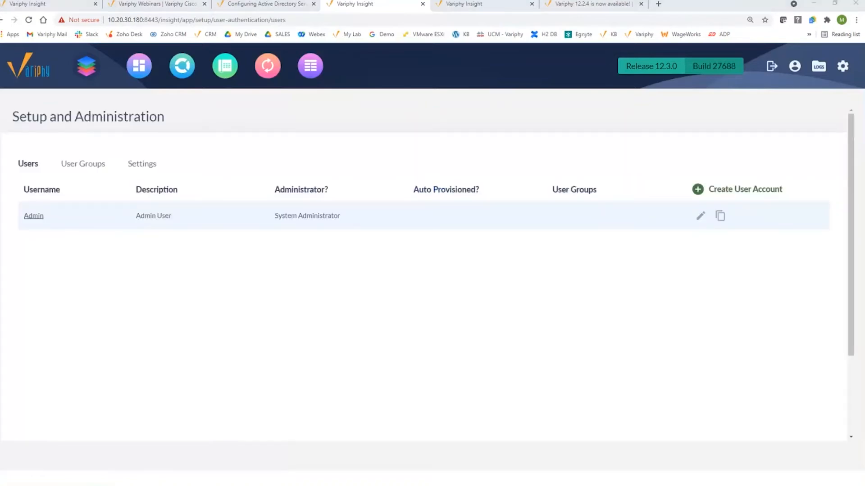
click(324, 189)
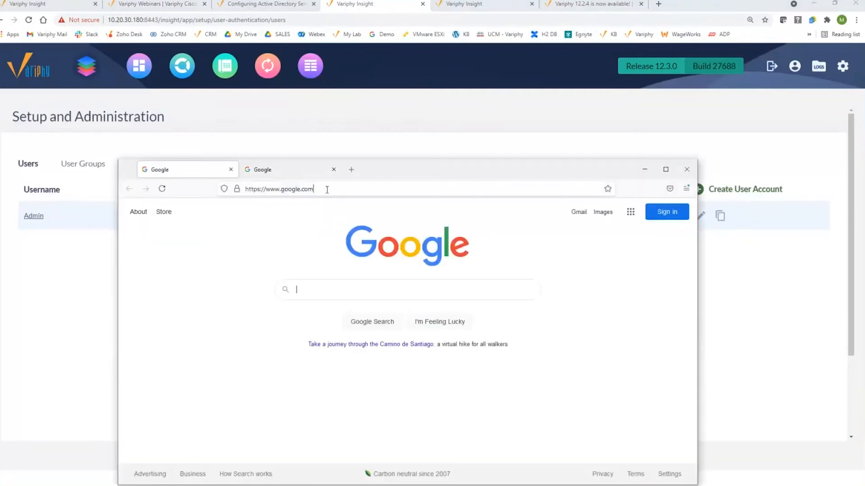
text(10.20.30)
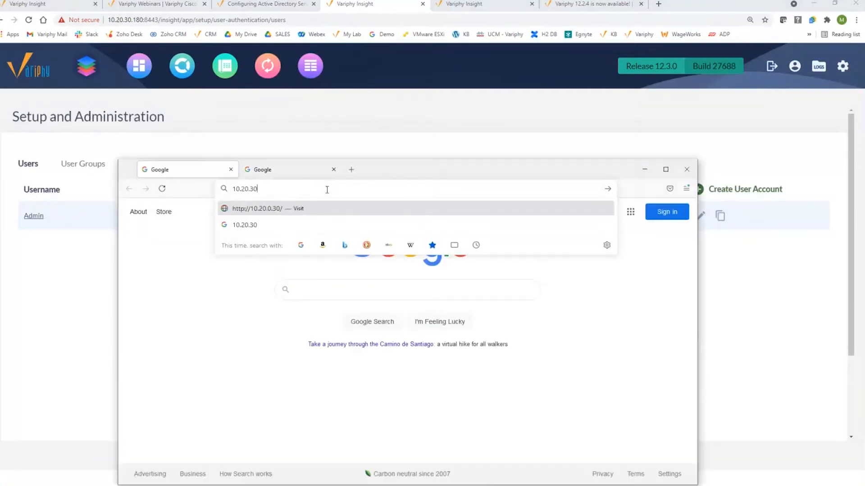
text(180:8)
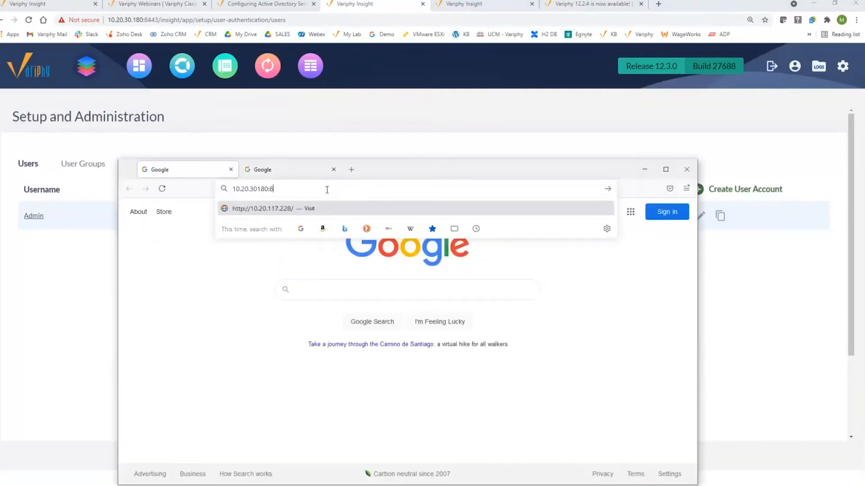
text(443htt)
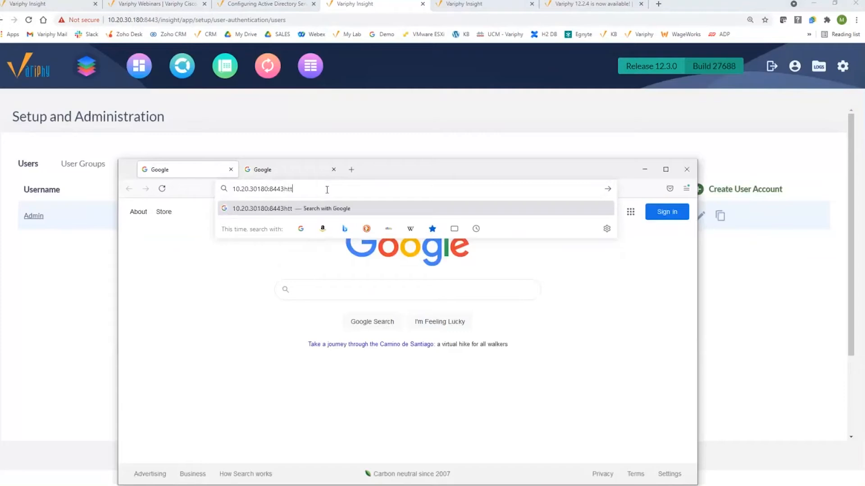
key(BackSpace)
key(BackSpace)
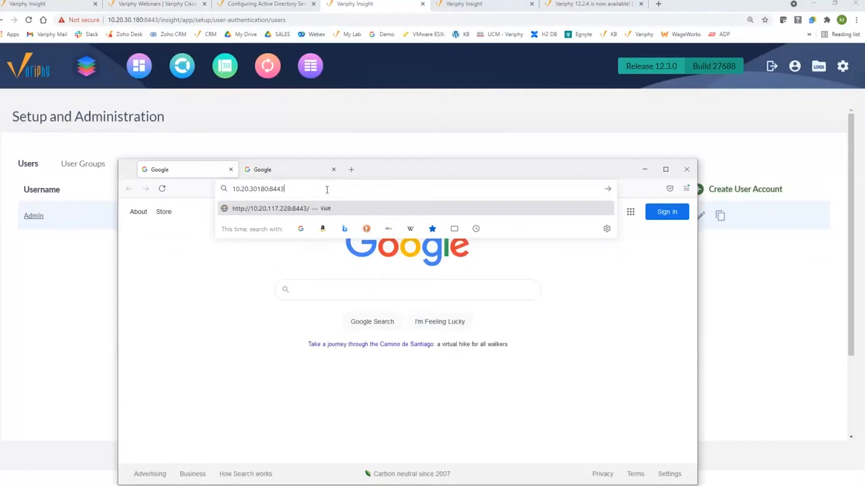
key(Home)
text(https)
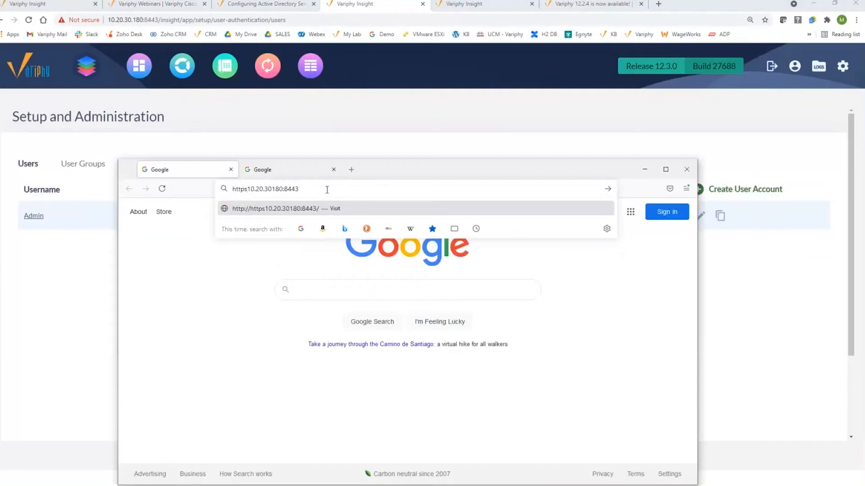
text(://)
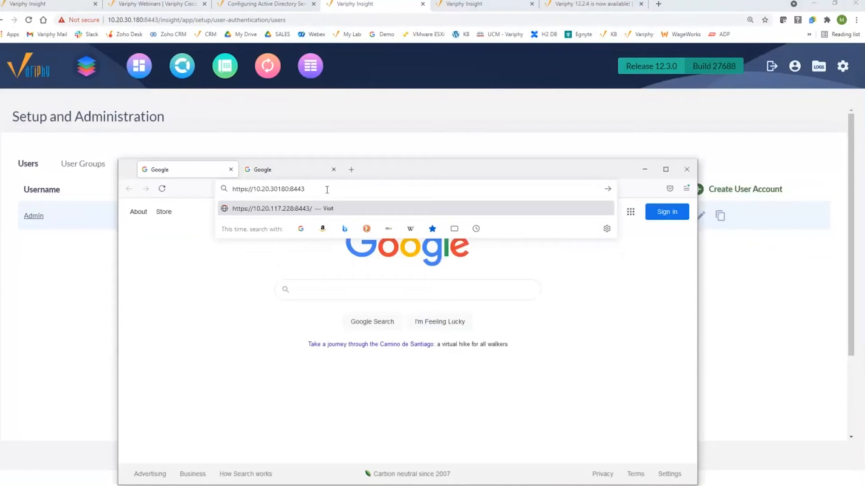
key(Return)
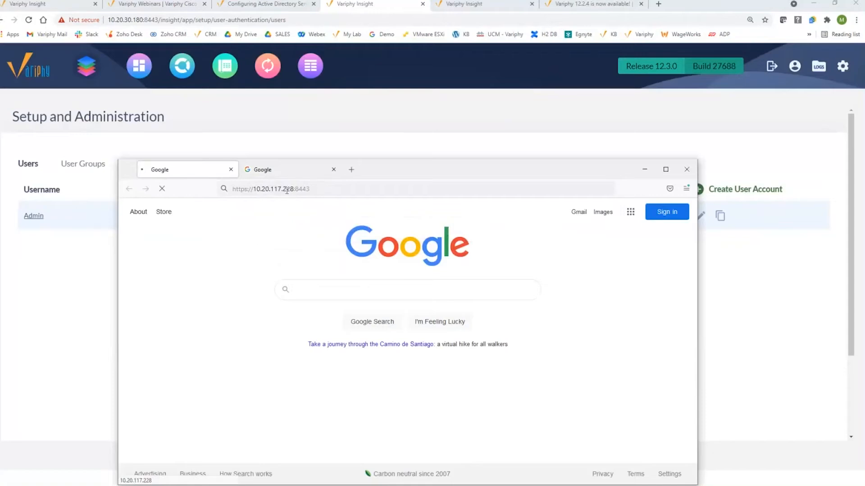
drag(273, 189, 339, 194)
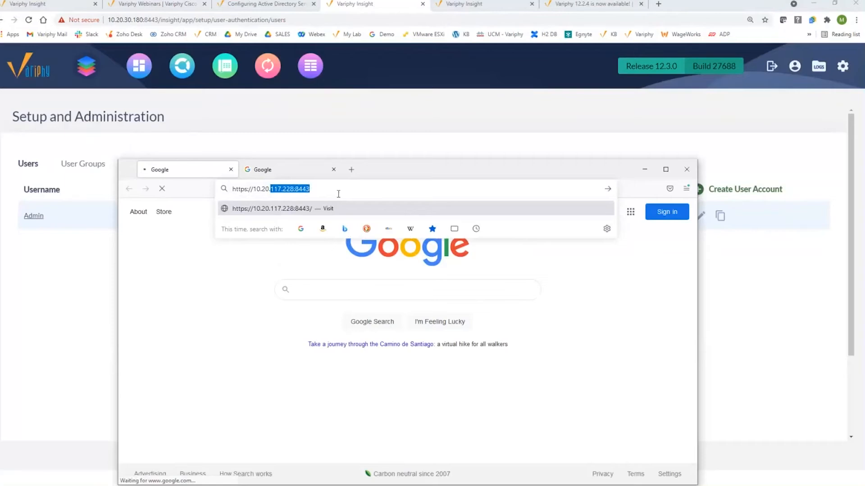
key(BackSpace)
key(Up)
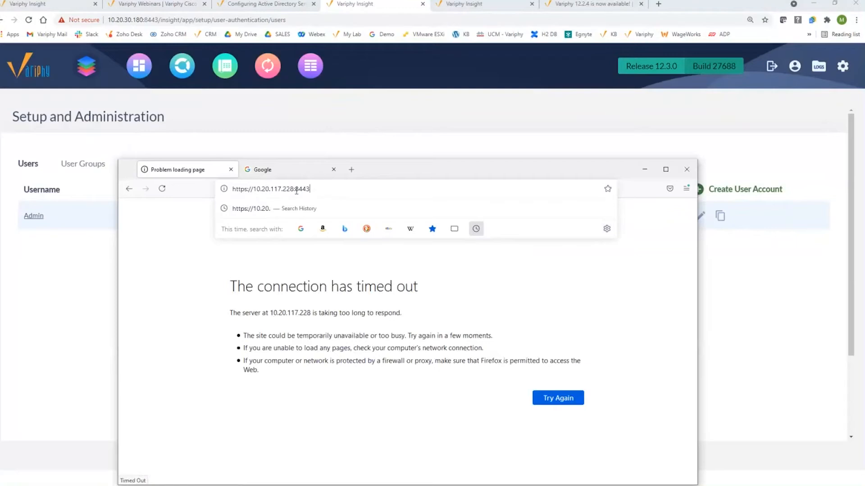
drag(274, 189, 313, 184)
key(BackSpace)
key(BackSpace)
text(30.1)
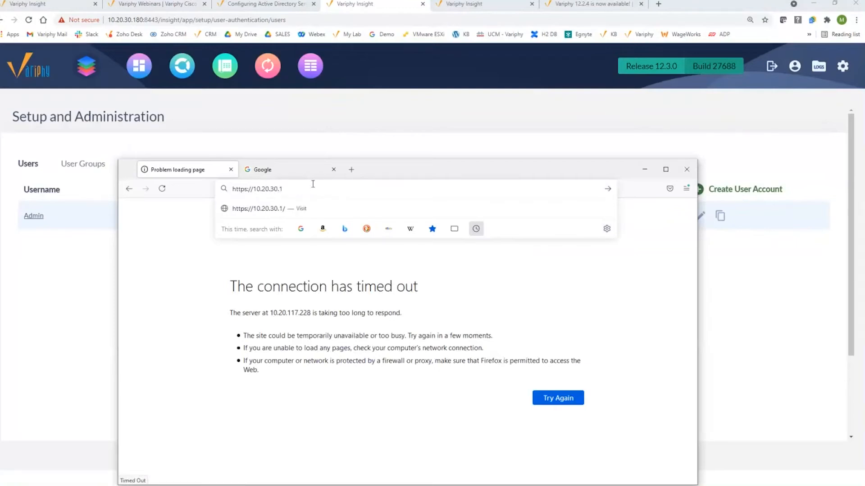
text(80:8443)
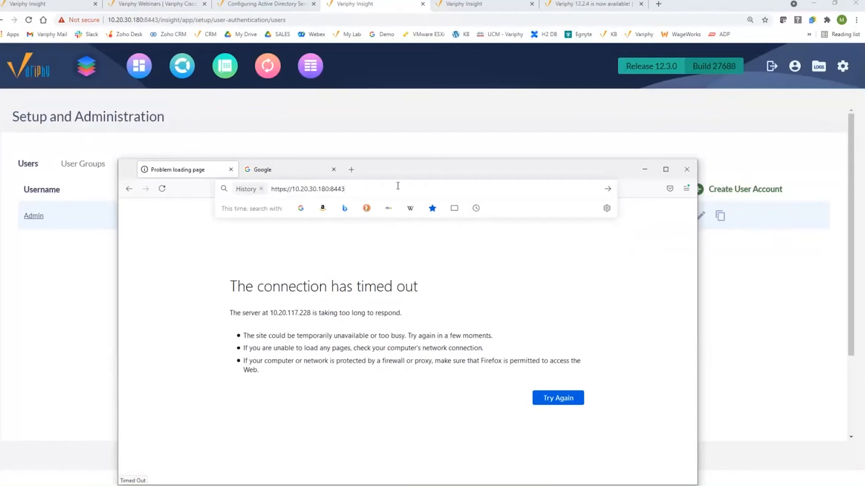
click(261, 190)
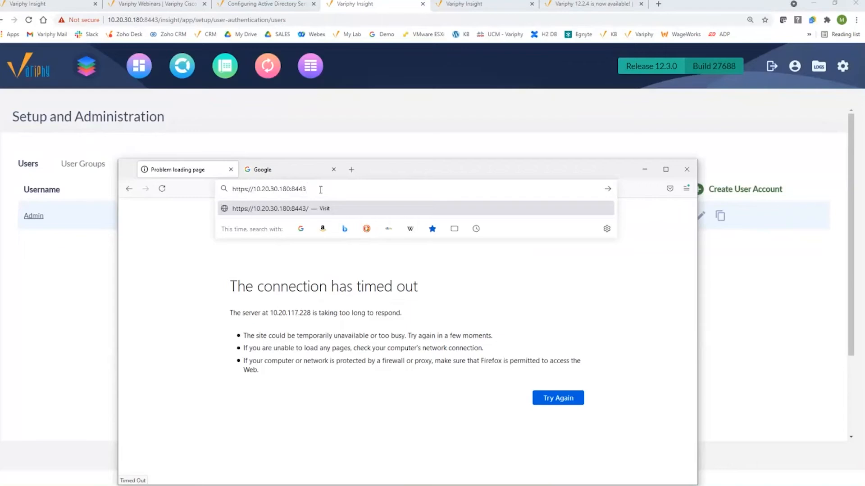
key(Return)
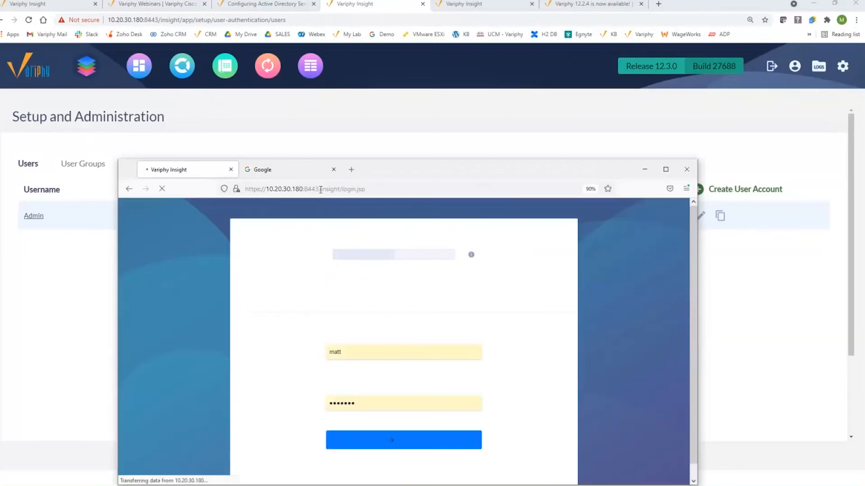
Sign in as the AD test user and check My Account's Default Feature, cancelling without changes
drag(420, 161, 398, 88)
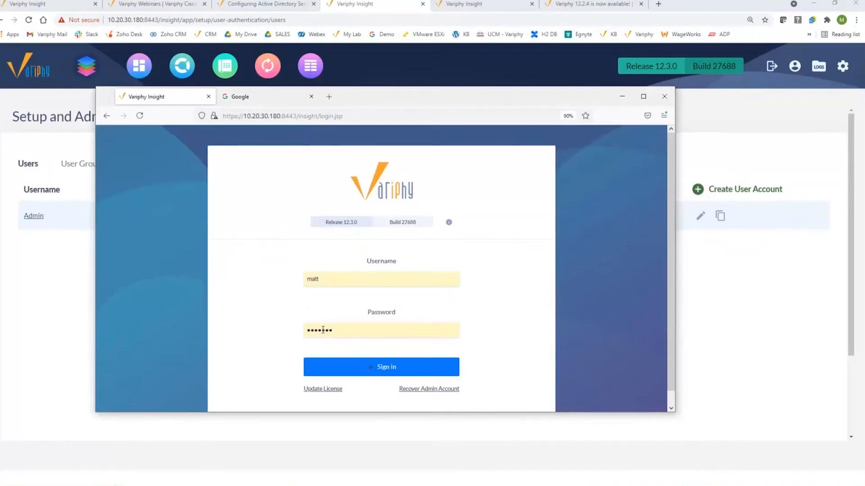
click(360, 369)
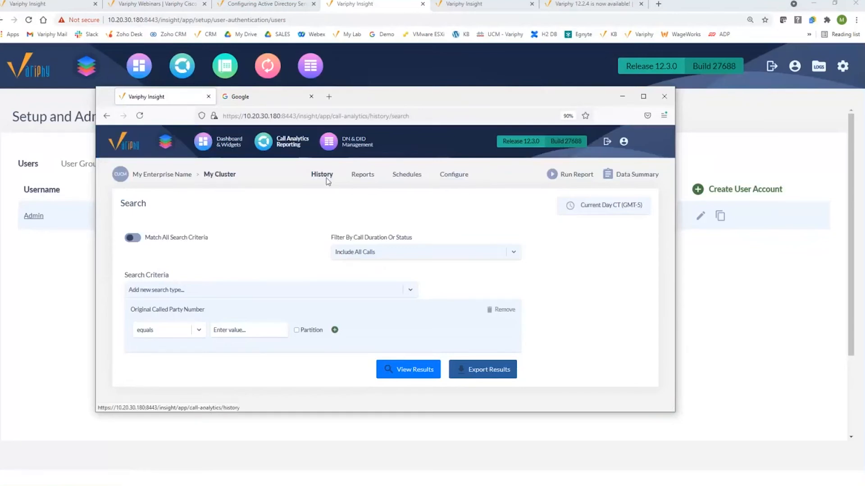
click(623, 142)
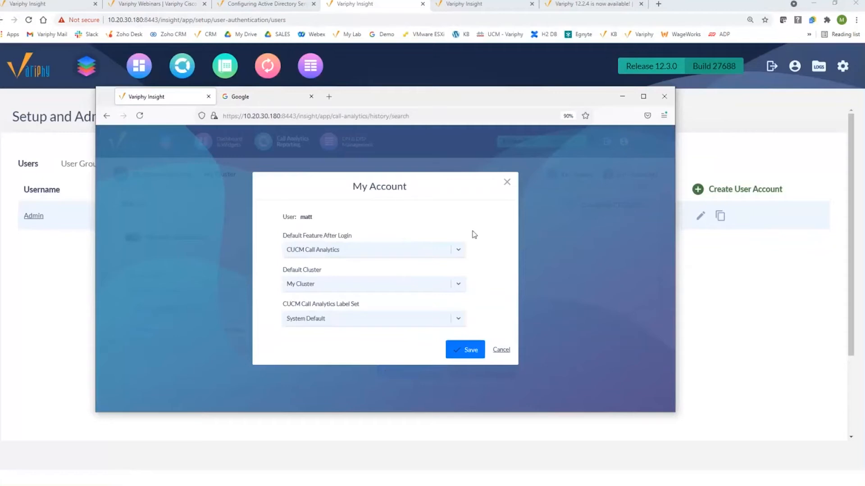
click(402, 251)
click(506, 285)
click(502, 351)
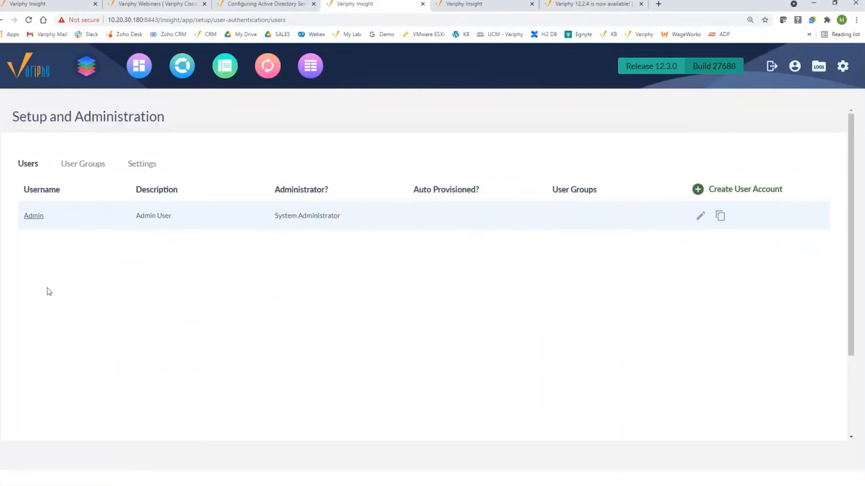
Reload User Accounts & Groups, minimize the second browser, and switch to the other server's login tab
click(841, 69)
click(564, 122)
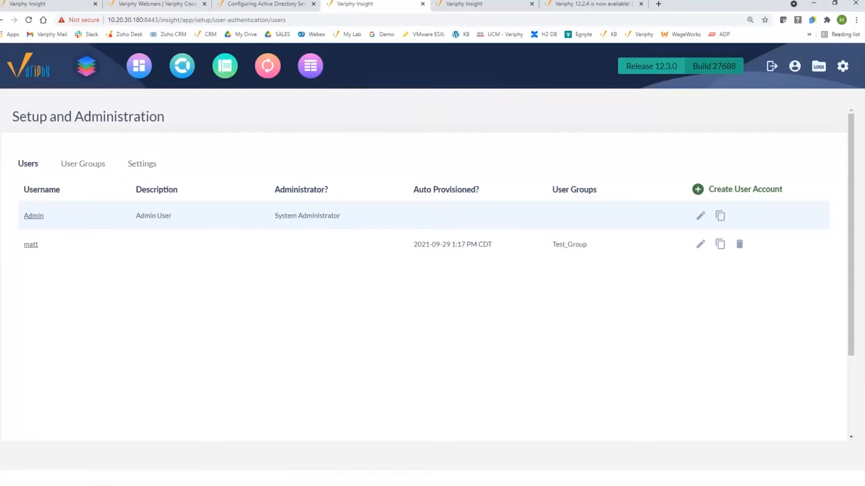
key(alt+Tab)
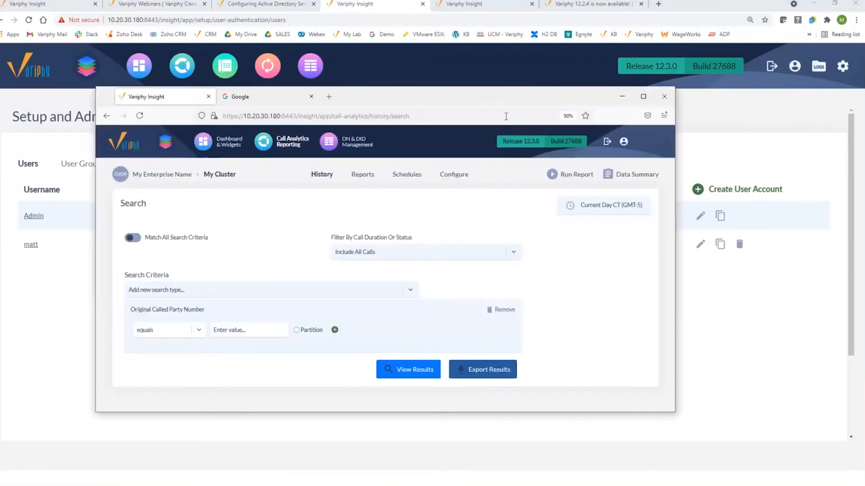
drag(544, 96, 674, 204)
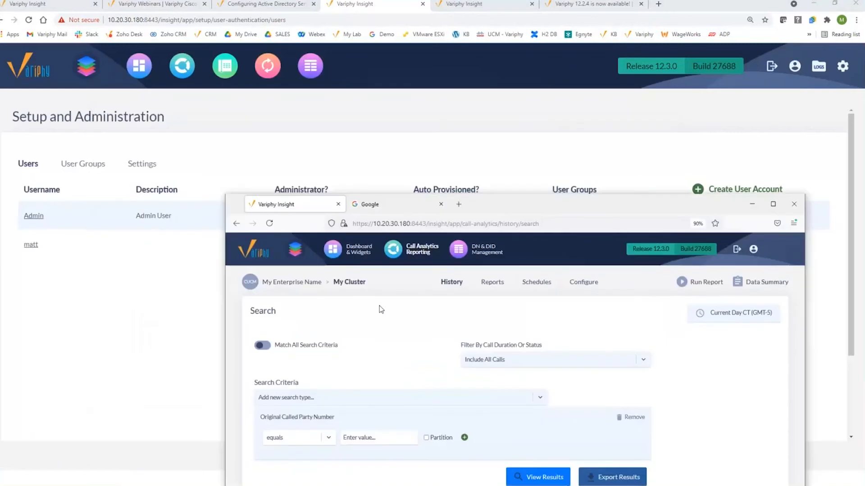
click(745, 204)
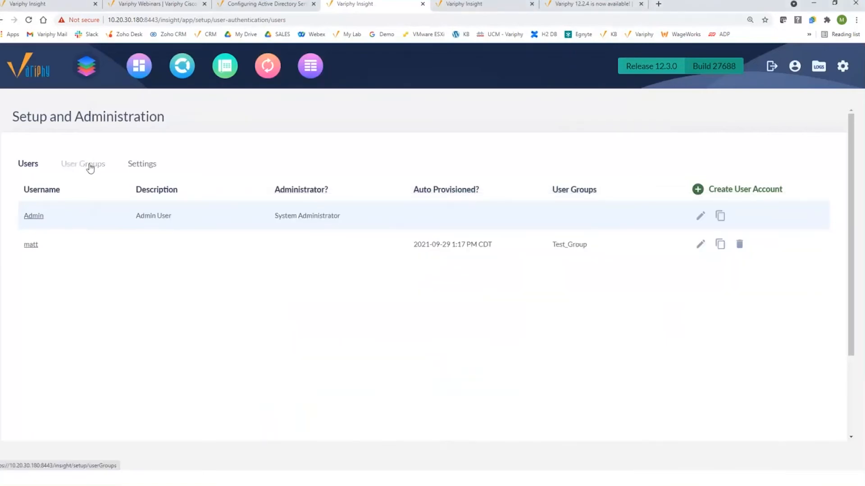
click(465, 6)
Sign in to the 10.20.30.146 server with the saved Admin username and its password
click(366, 260)
click(347, 282)
click(351, 324)
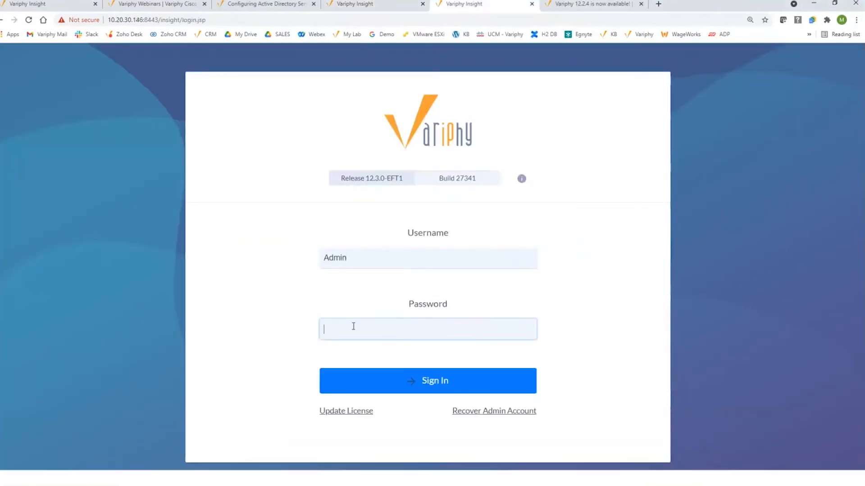
text(*****)
click(385, 380)
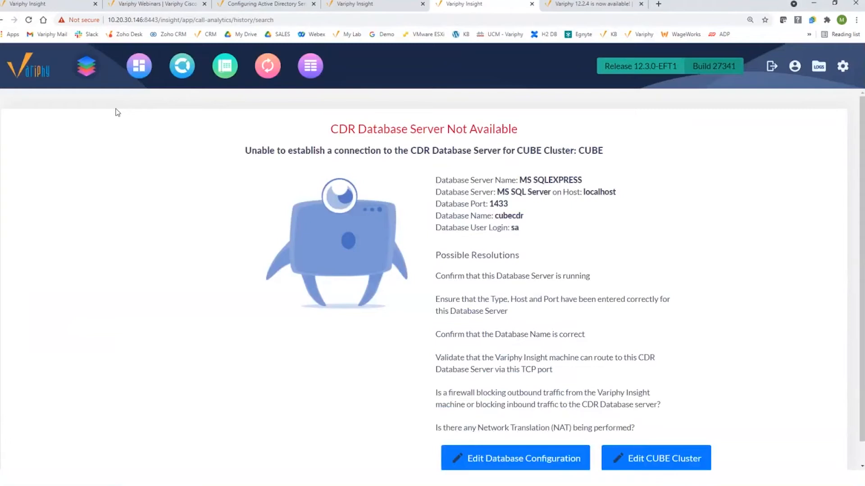
mouse_move(842, 66)
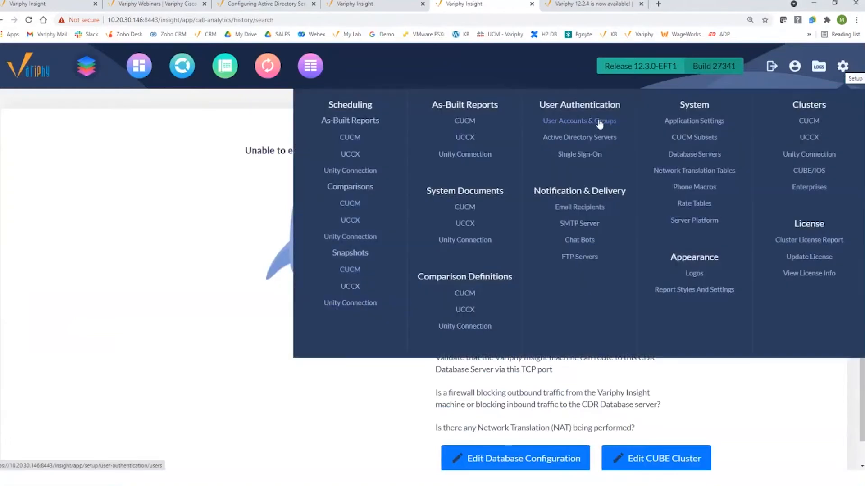
Review the Google SAML single sign-on configuration, then go to User Accounts & Groups
click(585, 158)
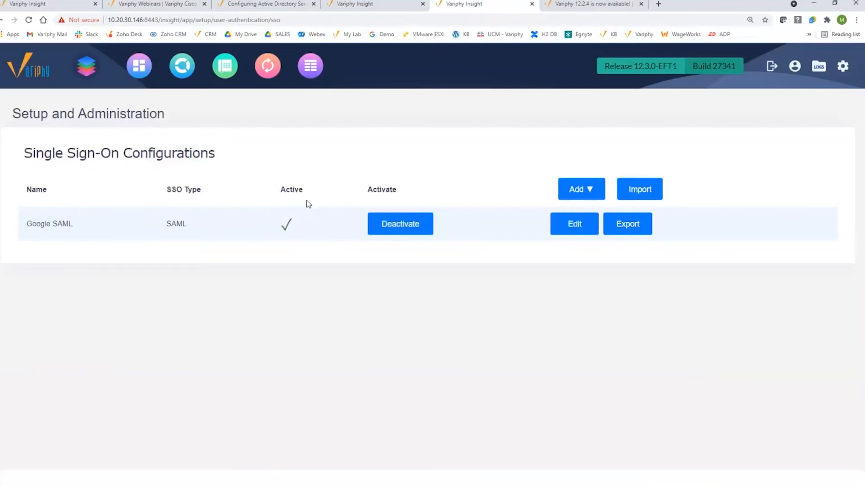
click(573, 229)
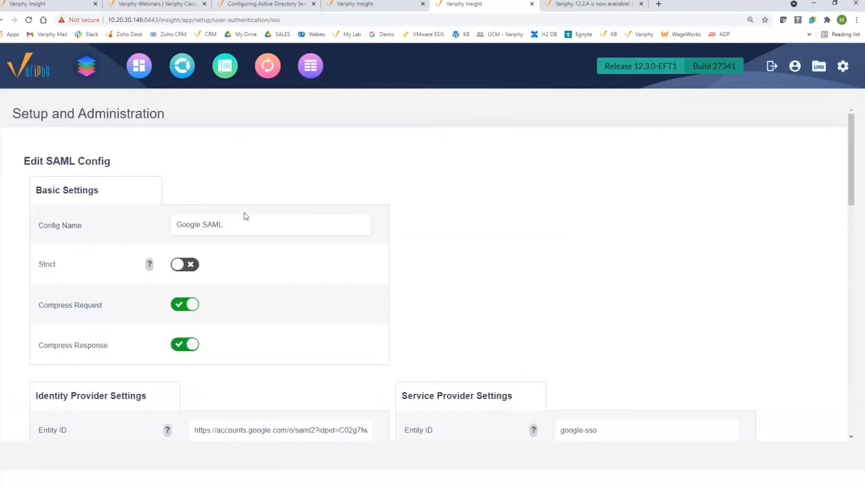
scroll(252, 215, down, 1)
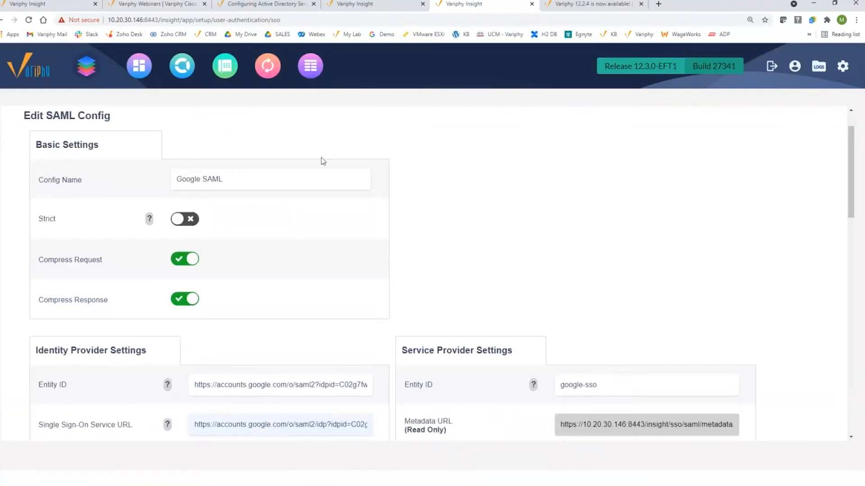
scroll(321, 158, up, 1)
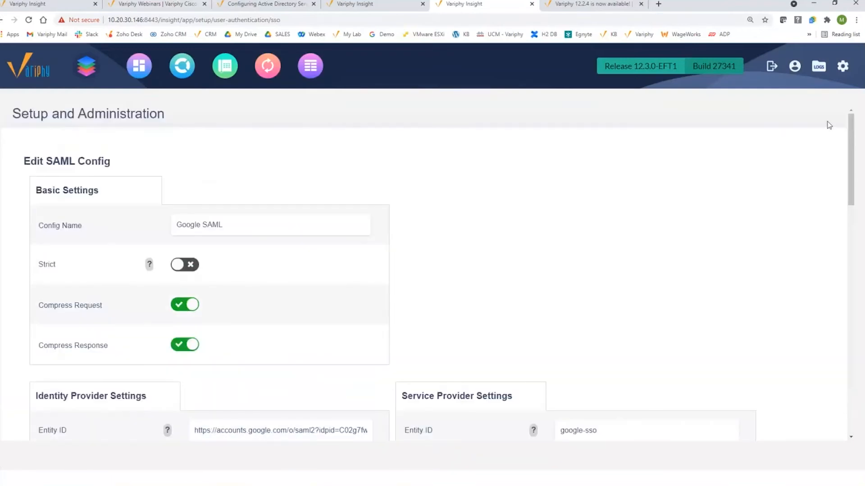
click(839, 71)
click(589, 124)
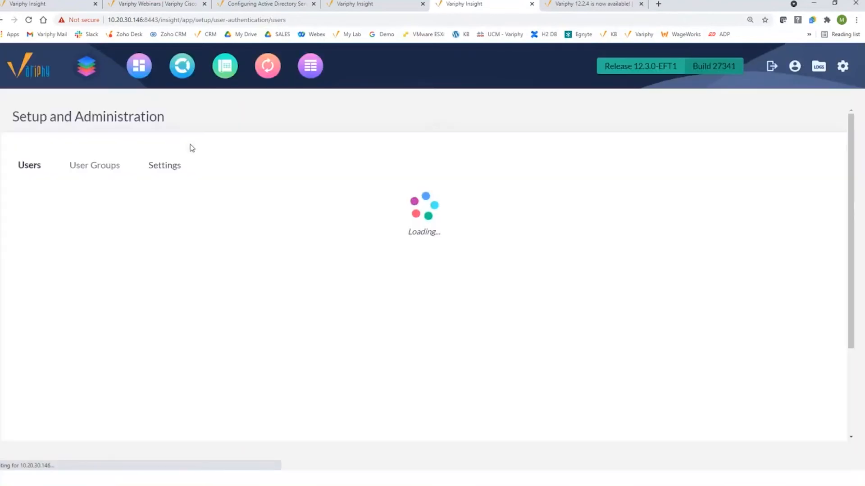
Show the user authentication settings and keep Google SAML as the SSO provisioning SAML config
click(170, 168)
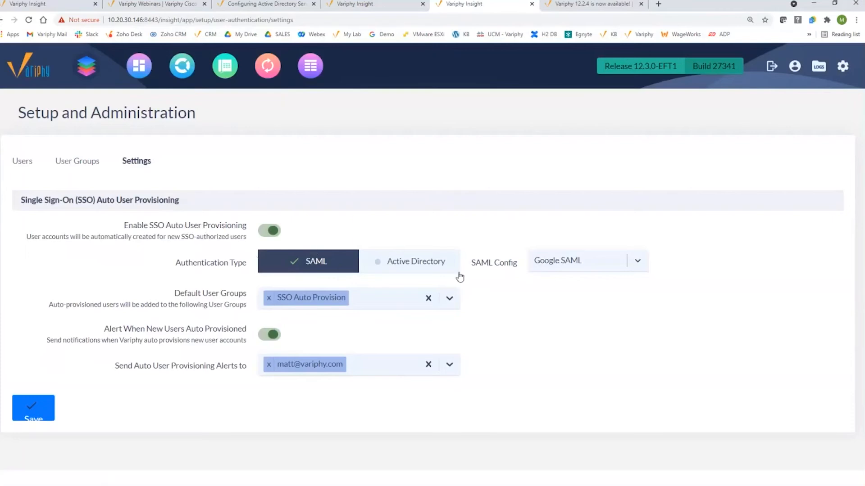
click(595, 266)
click(595, 265)
Switch to the User Groups list
click(85, 165)
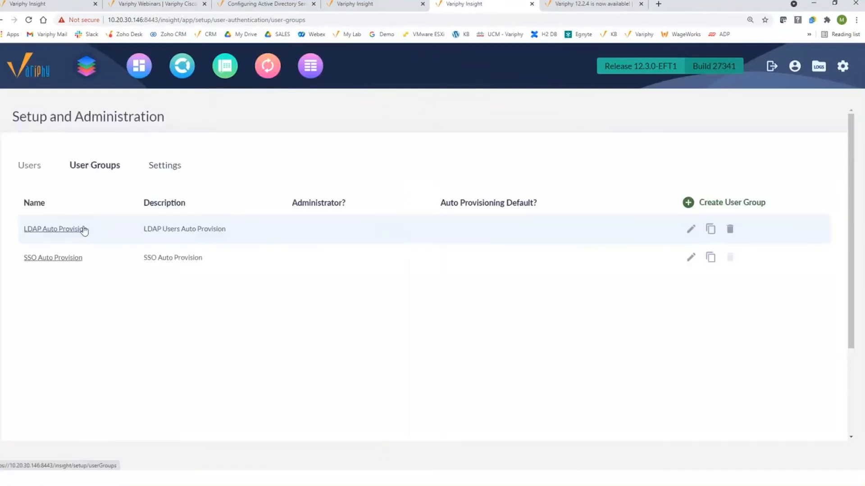
click(55, 261)
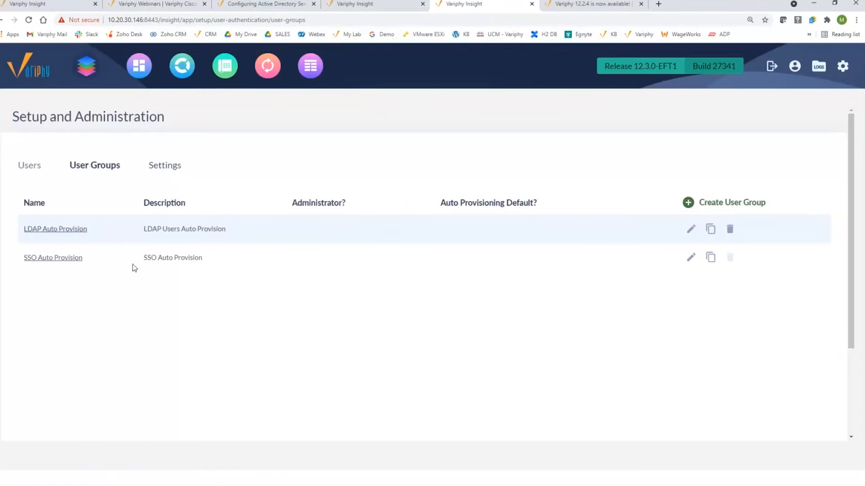
mouse_move(729, 262)
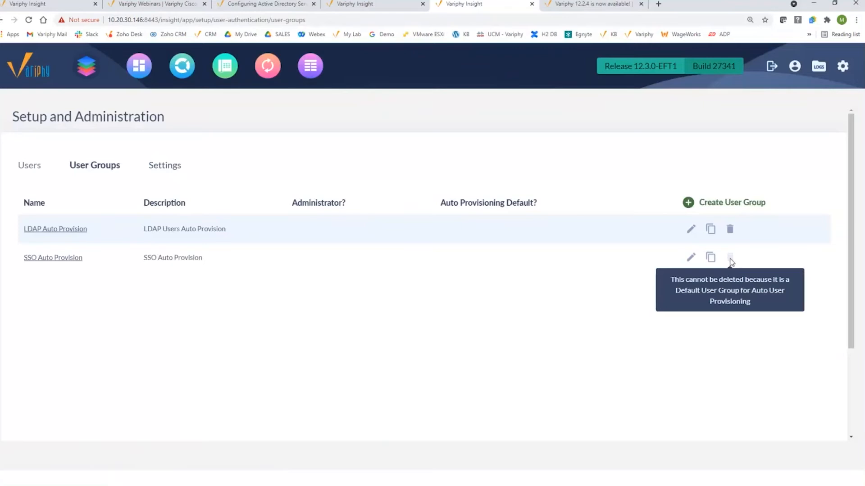
Review SSO Auto Provision's five users and Dashboards and CUBE Call Analytics privileges, then cancel without saving
click(70, 259)
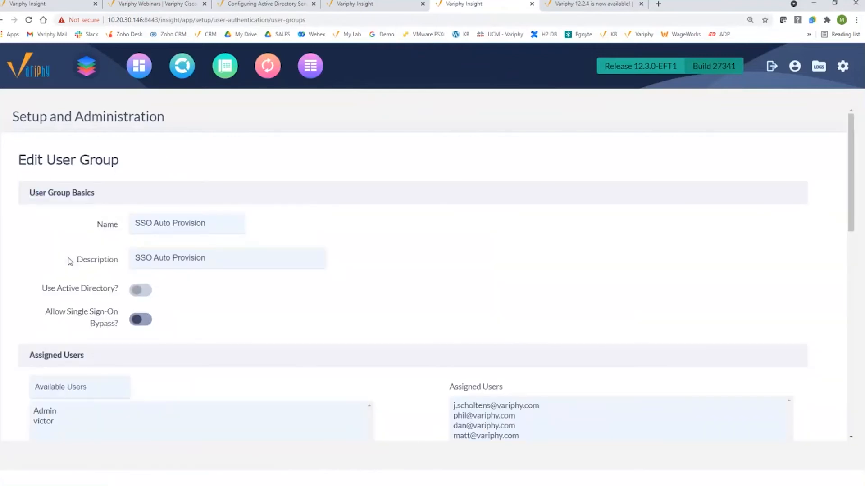
scroll(246, 288, down, 1)
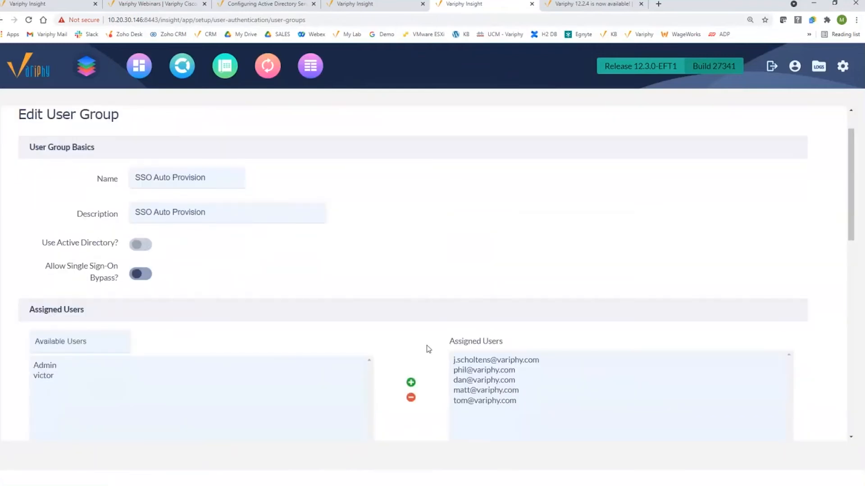
scroll(296, 281, down, 3)
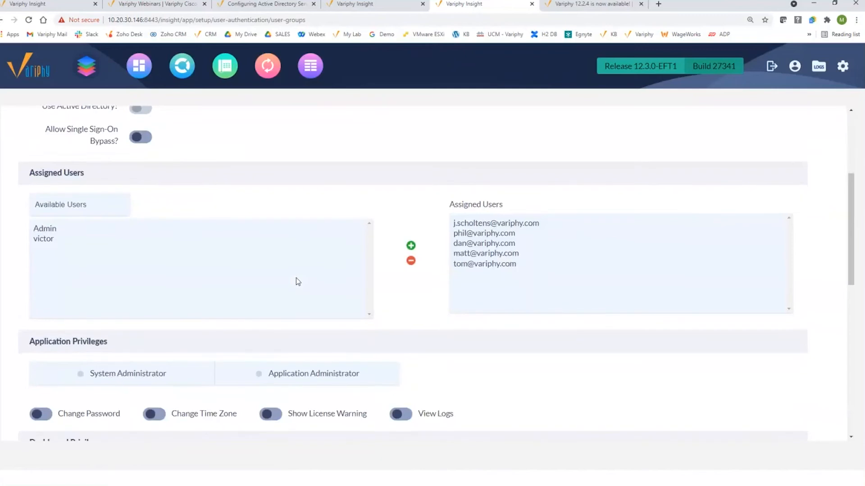
click(464, 226)
scroll(287, 210, down, 2)
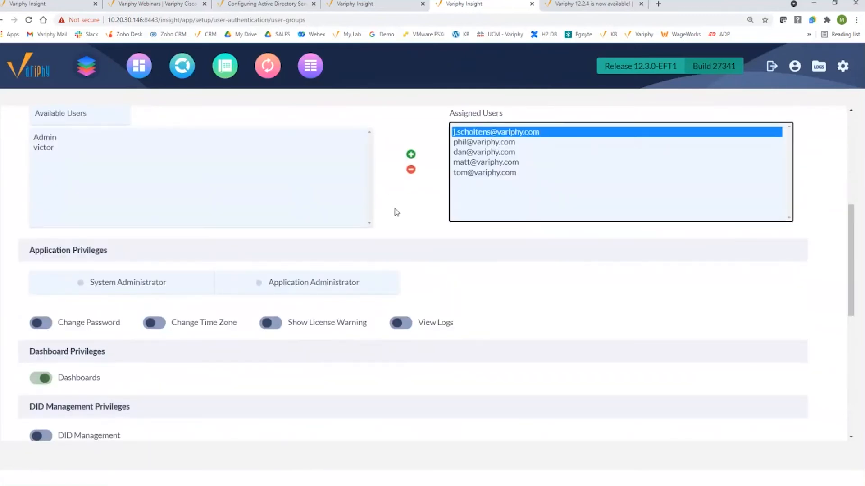
scroll(395, 212, down, 2)
scroll(74, 280, down, 4)
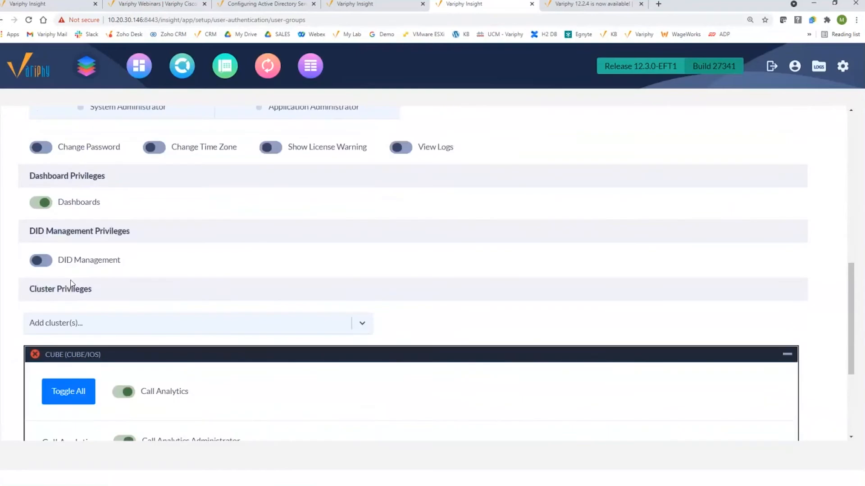
scroll(123, 280, down, 2)
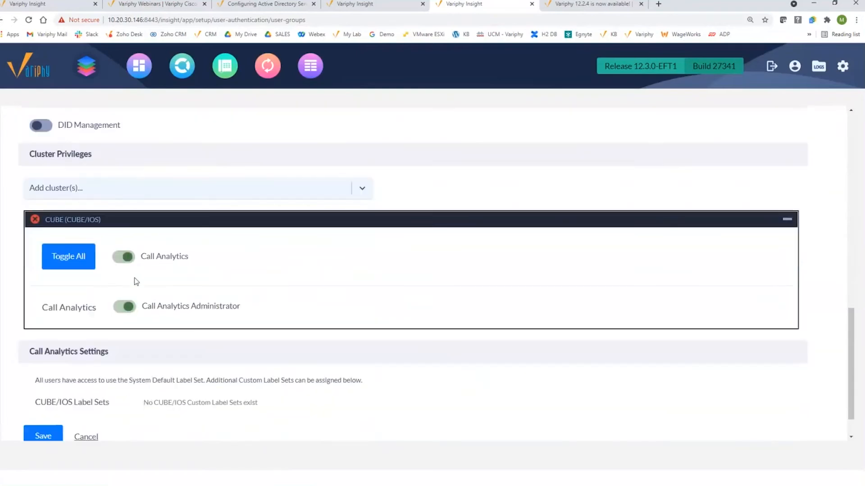
click(86, 428)
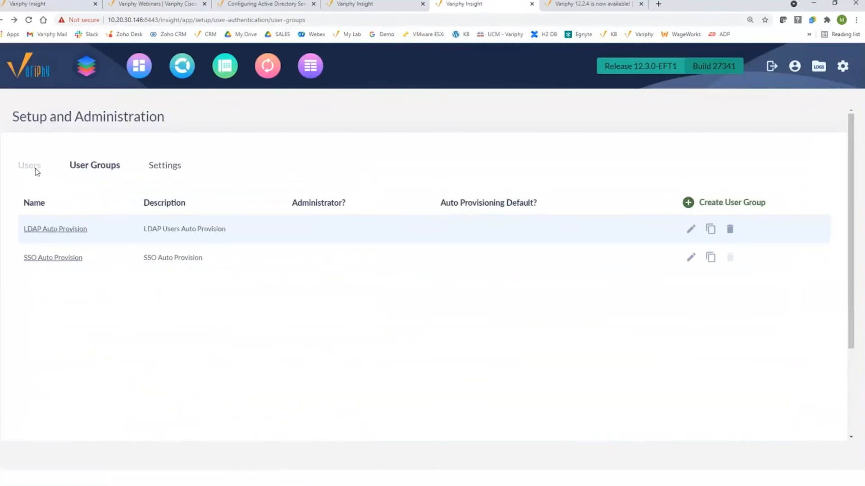
Delete the user auto-provisioned on 2021-09-28, then return to the User Groups Settings
click(35, 171)
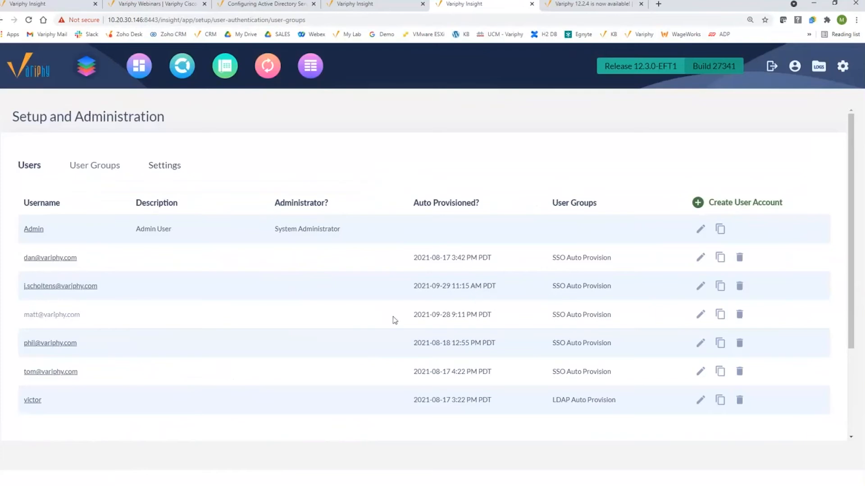
click(740, 314)
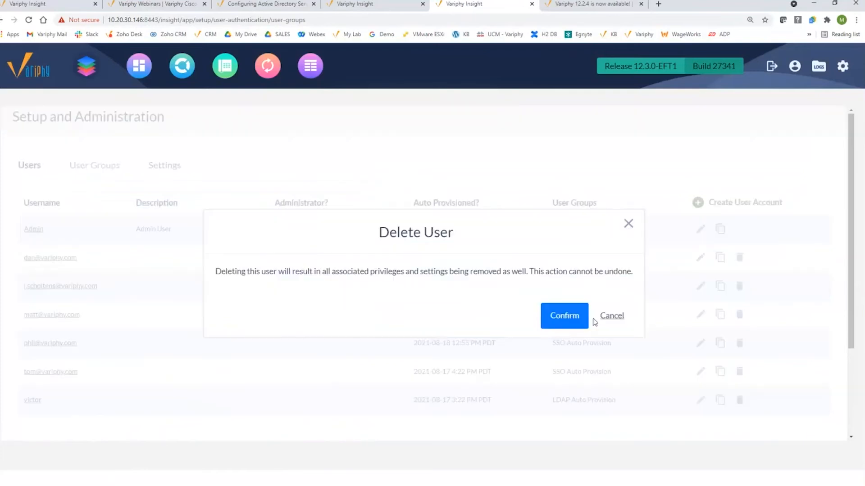
click(574, 320)
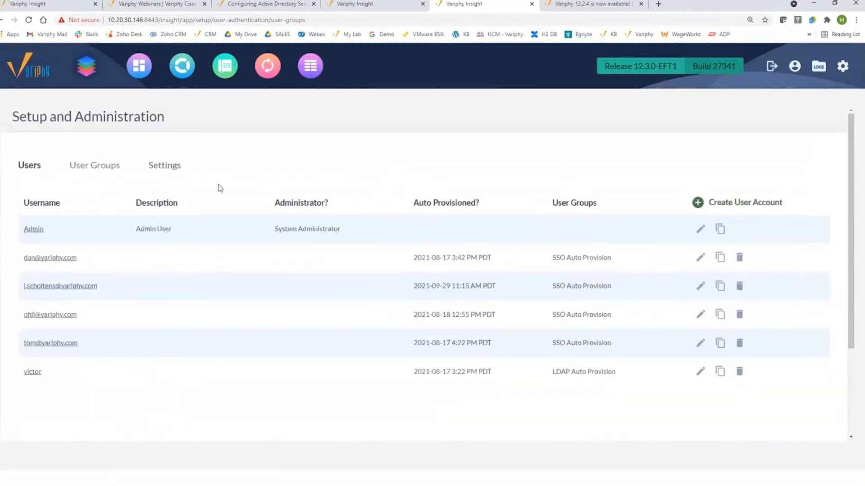
click(89, 168)
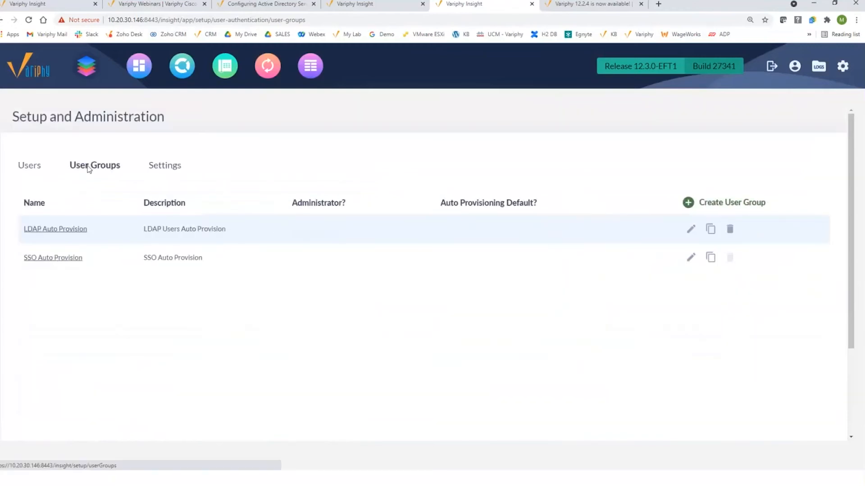
click(163, 170)
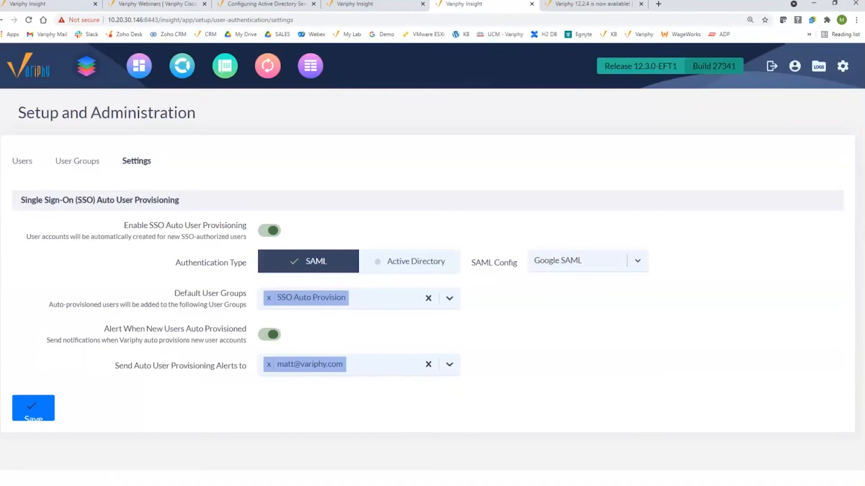
key(alt+Tab)
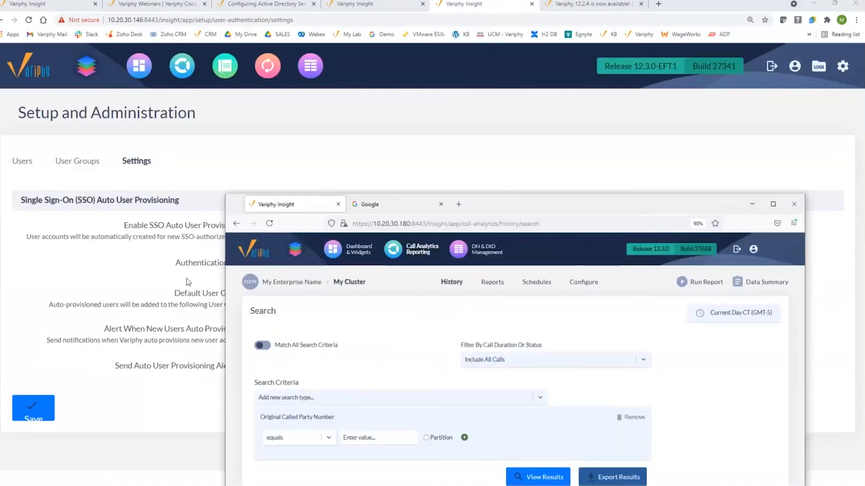
click(364, 205)
click(384, 225)
text(h)
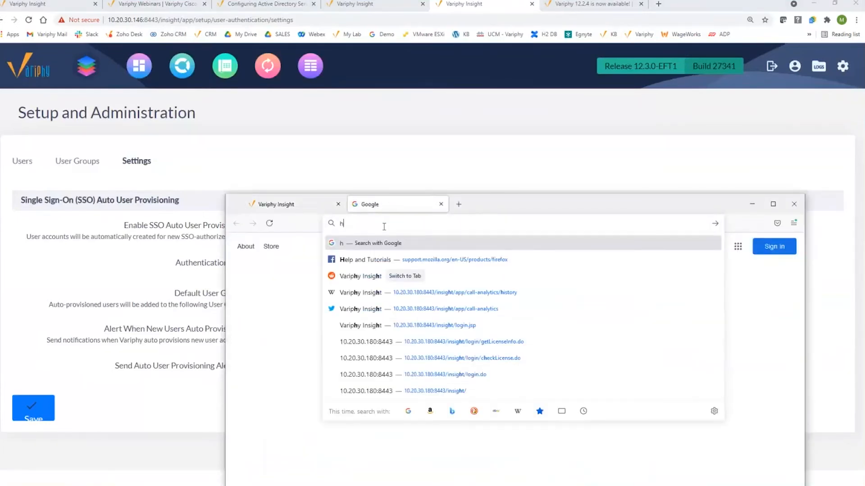
text(ttps://)
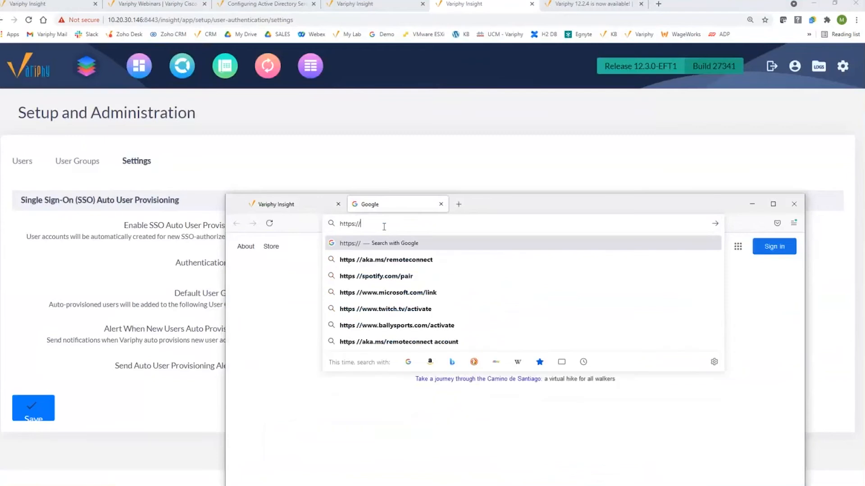
text(10.20.30.1)
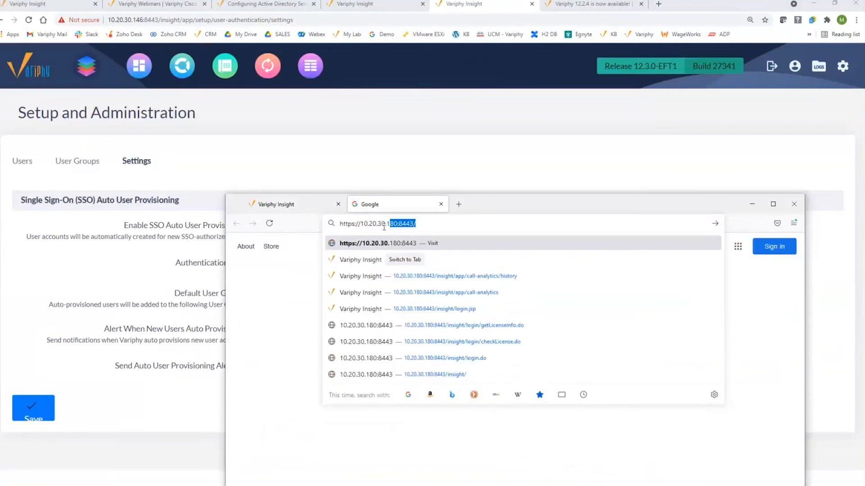
text(46:8443)
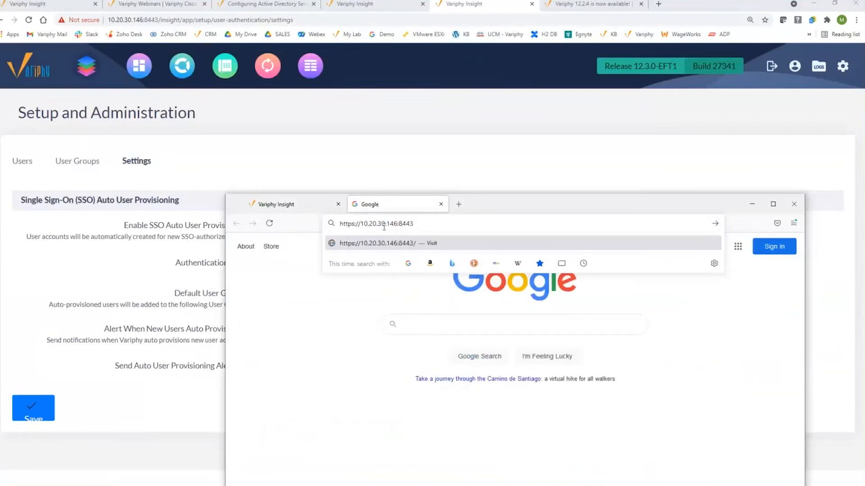
key(Return)
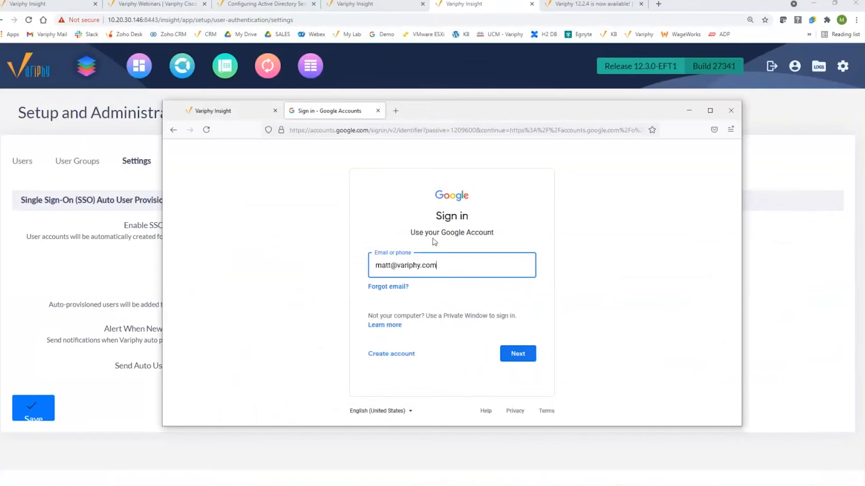
click(515, 353)
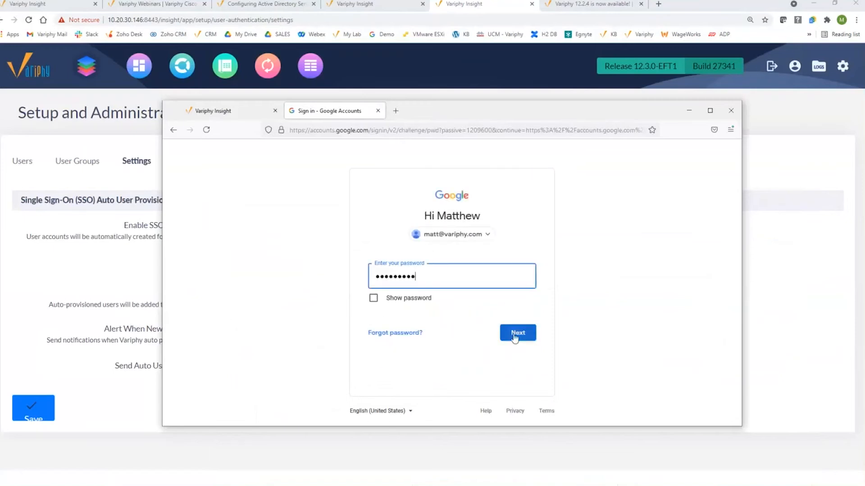
click(515, 338)
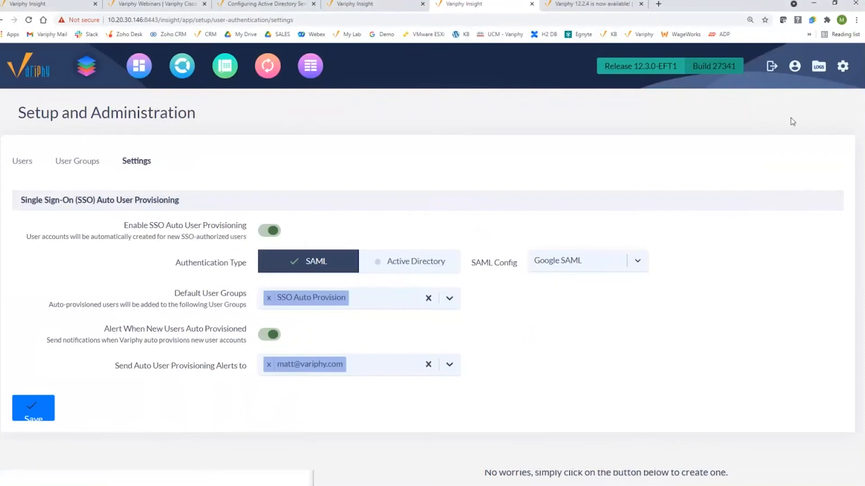
From the administration menu, view the Users list with the new SSO auto-provisioned account
click(843, 66)
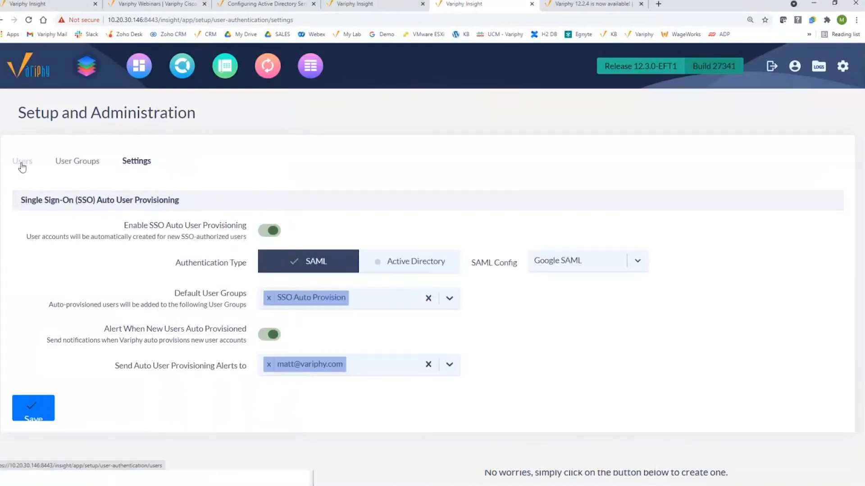
click(22, 163)
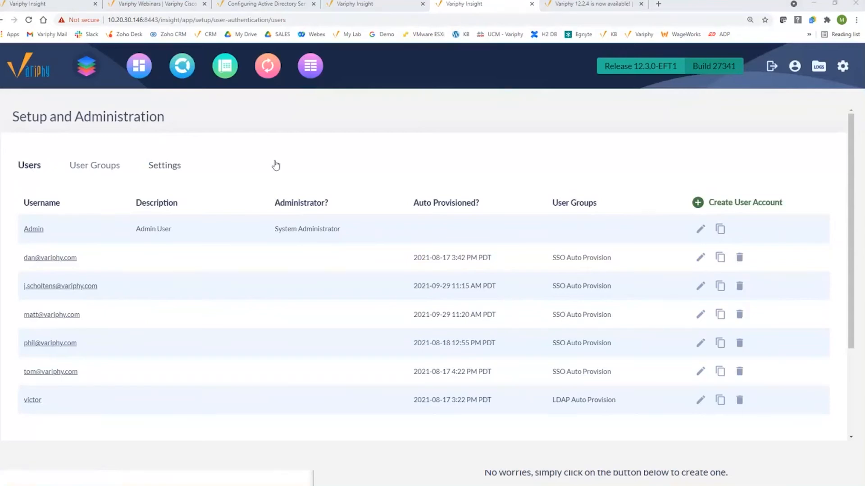
key(alt+Tab)
Read the two New User Auto Provisioned alert emails in Gmail, then return to the inbox
click(269, 132)
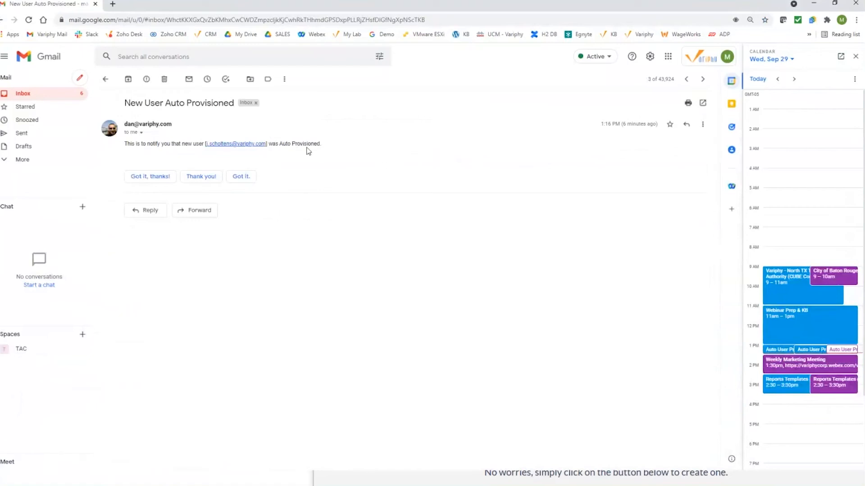
click(106, 84)
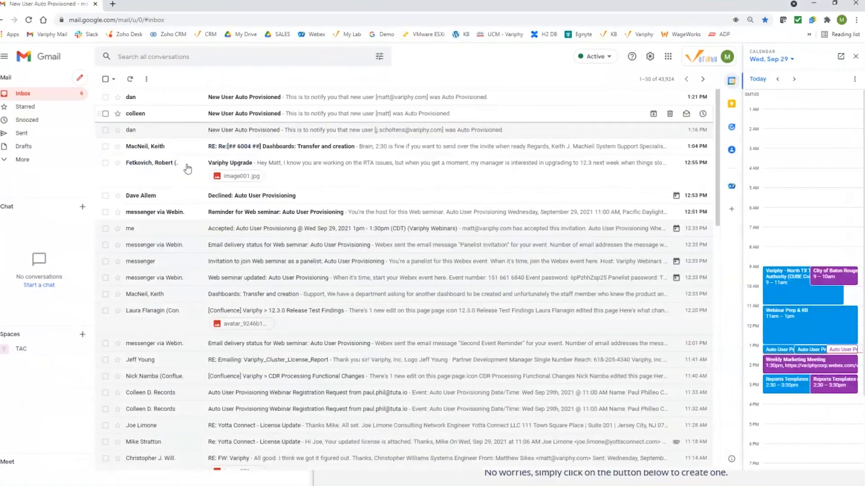
click(273, 117)
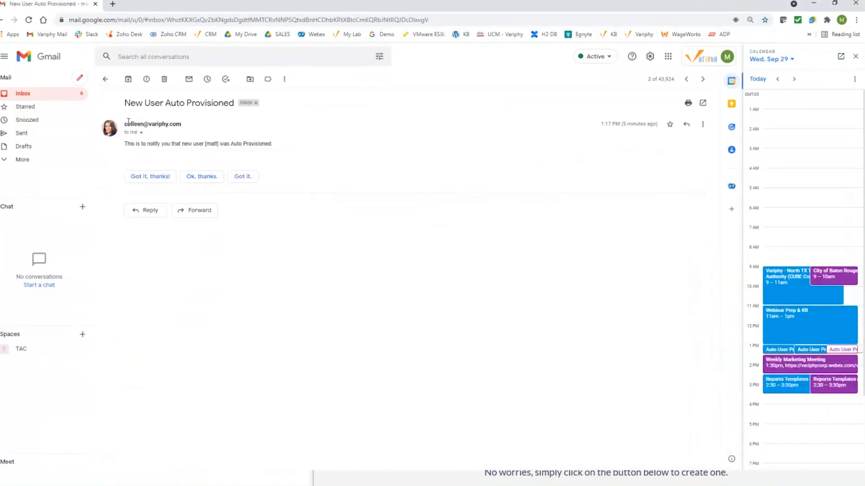
drag(122, 145, 219, 144)
click(225, 161)
click(30, 98)
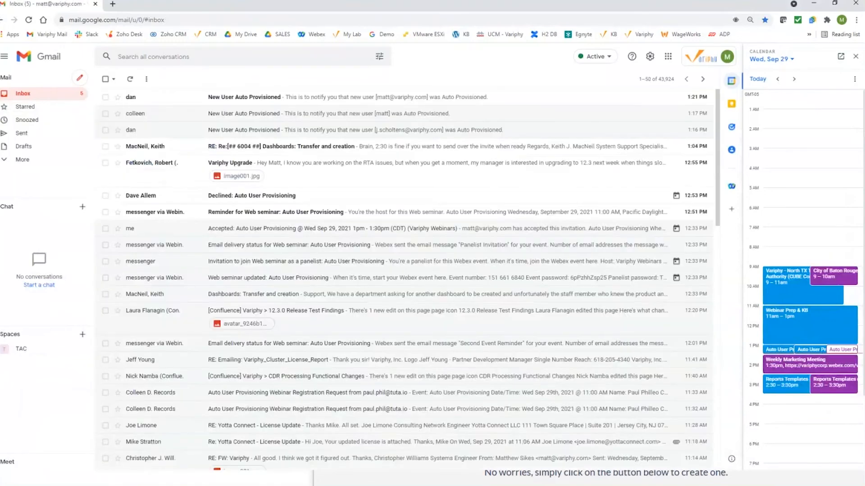
key(alt+Tab)
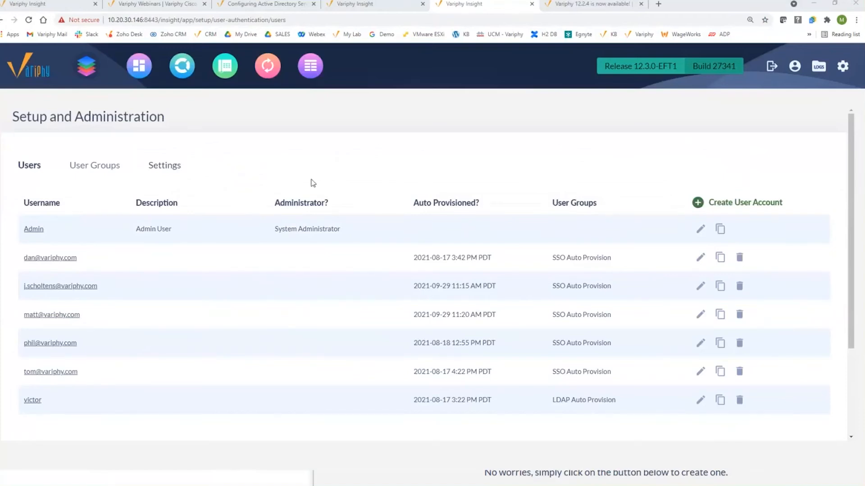
click(104, 171)
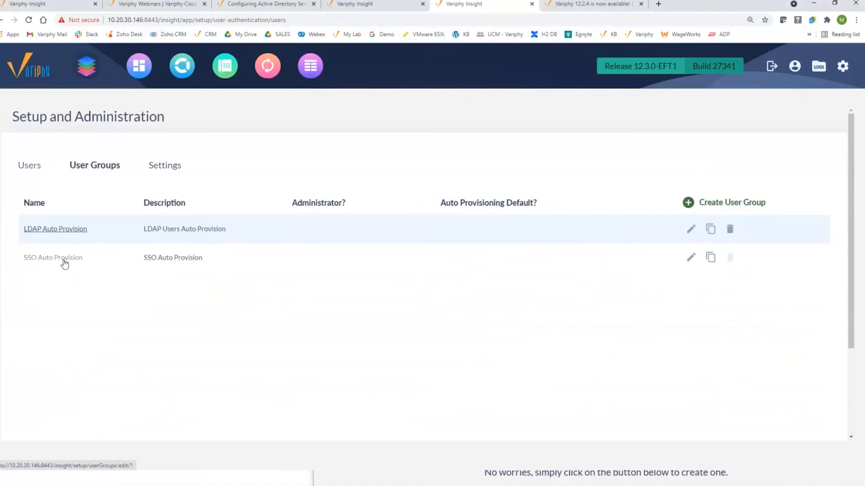
click(33, 167)
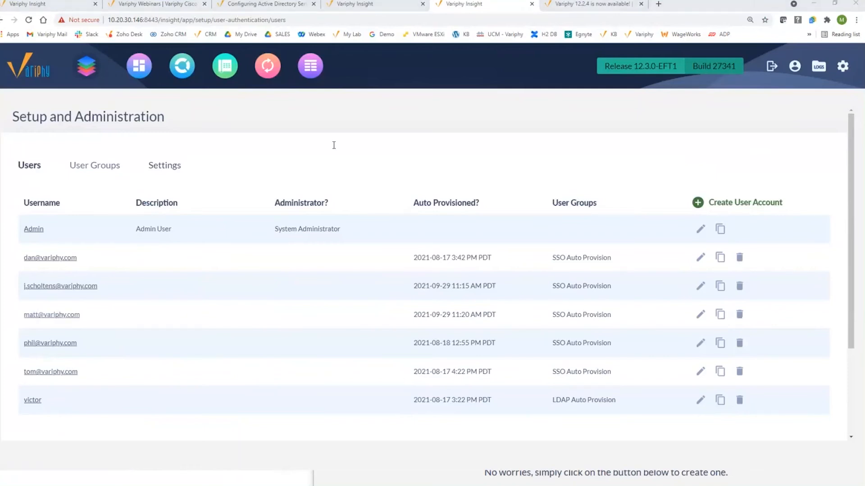
Scroll the Auto User Provisioning KB article to its Active Directory/SSO configuration section
key(alt+Tab)
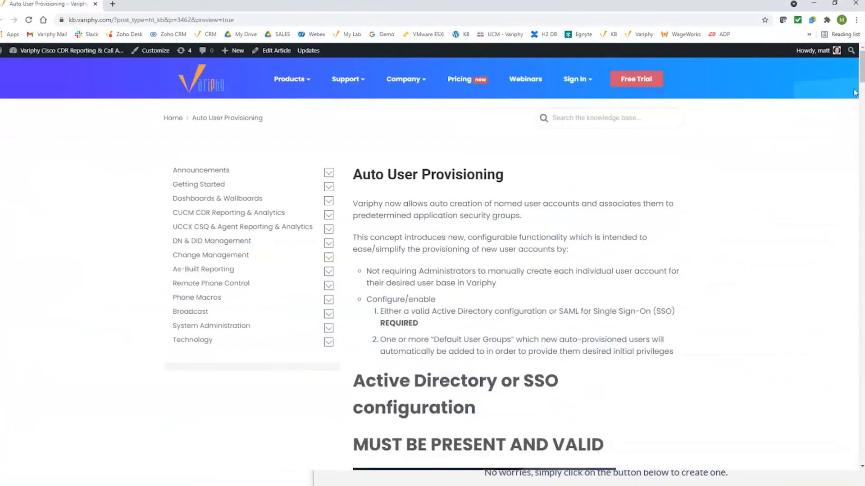
scroll(861, 81, down, 5)
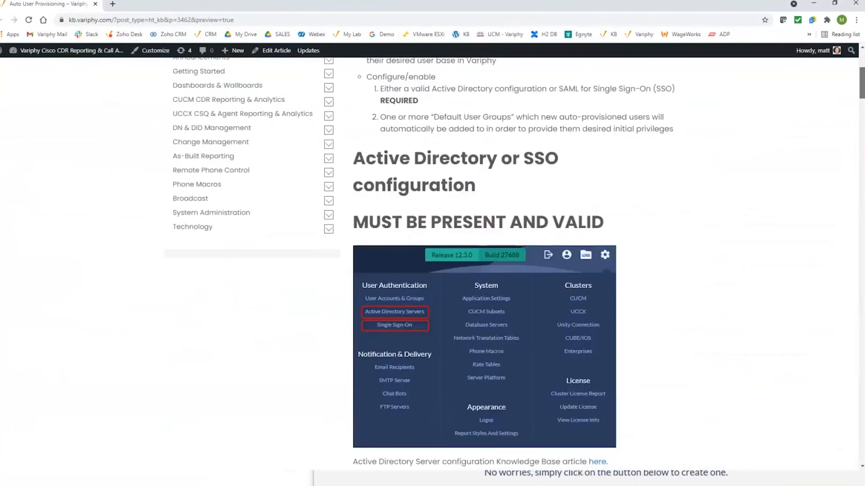
scroll(608, 266, down, 2)
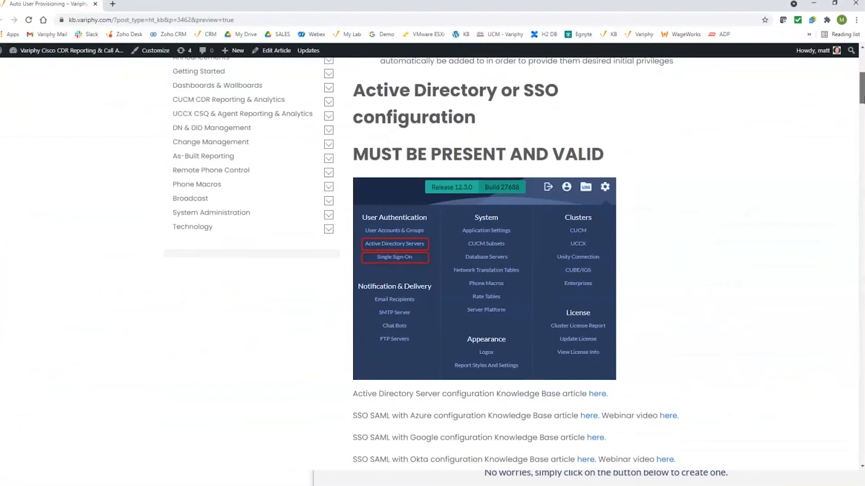
drag(862, 99, 627, 62)
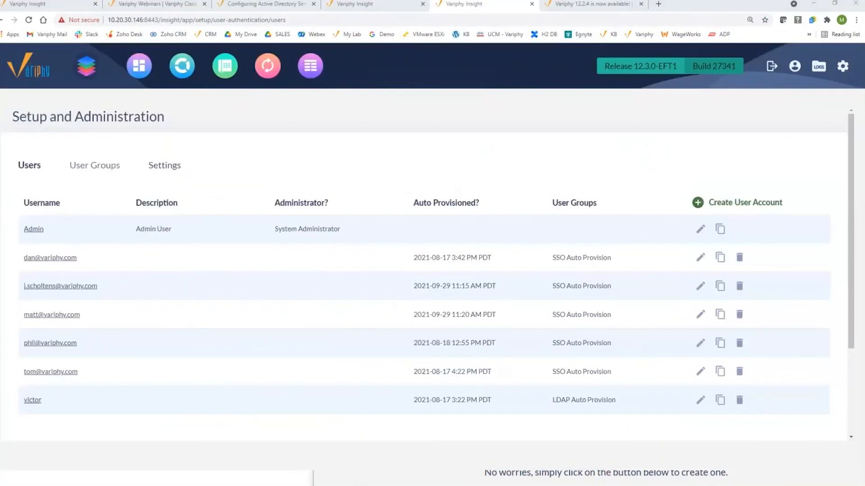
Expand the 12.3.0 Auto User Provisioning entry on Variphy's What's New page
click(152, 5)
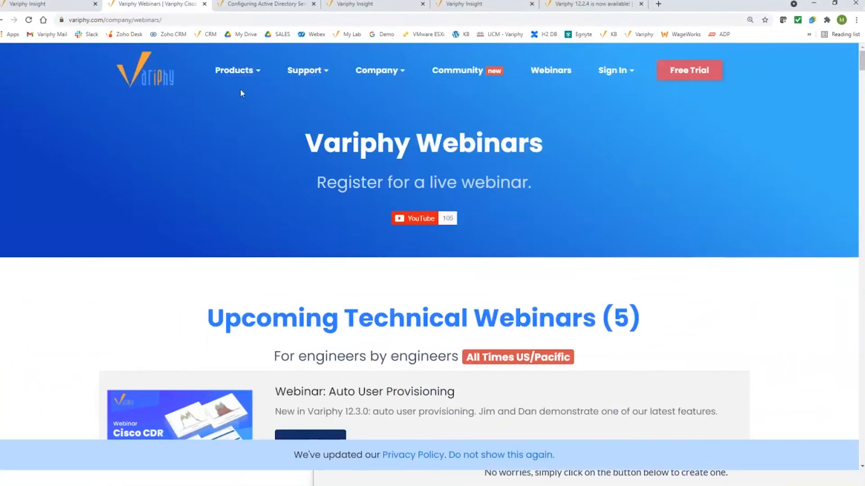
mouse_move(234, 70)
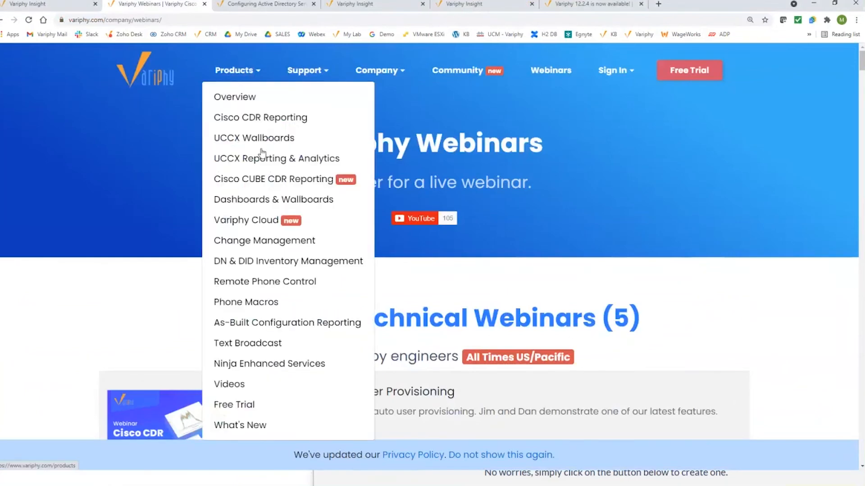
click(255, 424)
scroll(86, 307, down, 15)
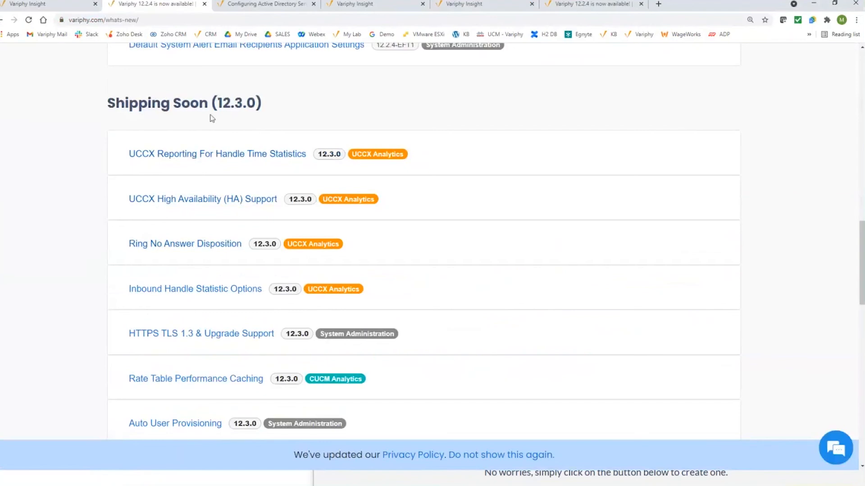
scroll(170, 247, down, 3)
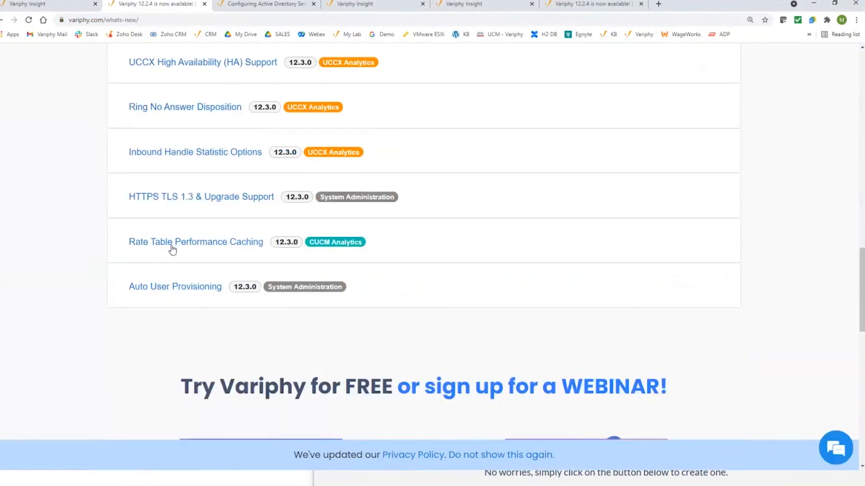
click(179, 287)
scroll(104, 232, down, 3)
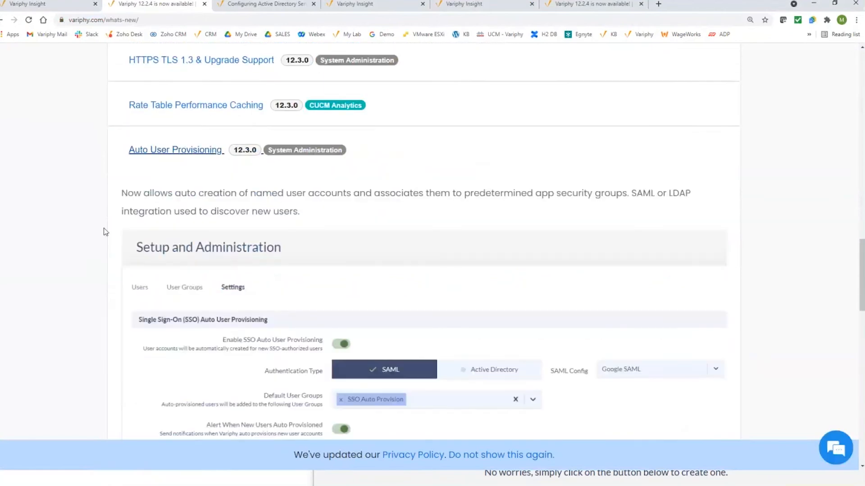
scroll(102, 249, down, 1)
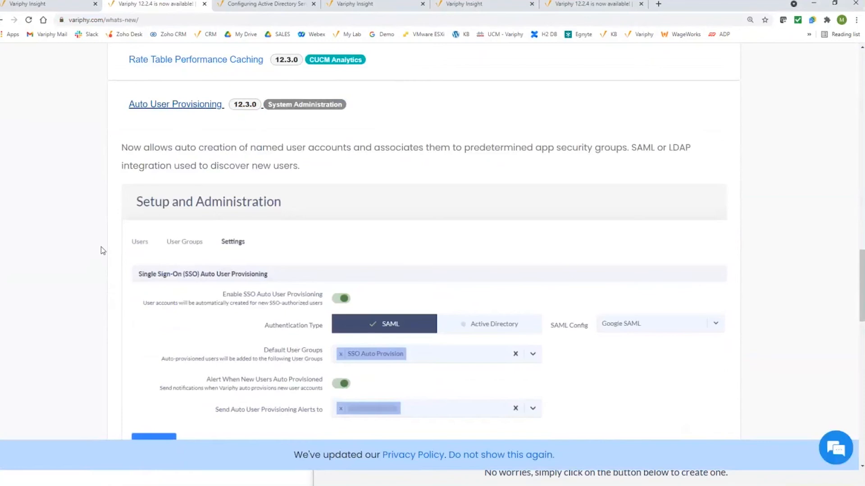
click(356, 5)
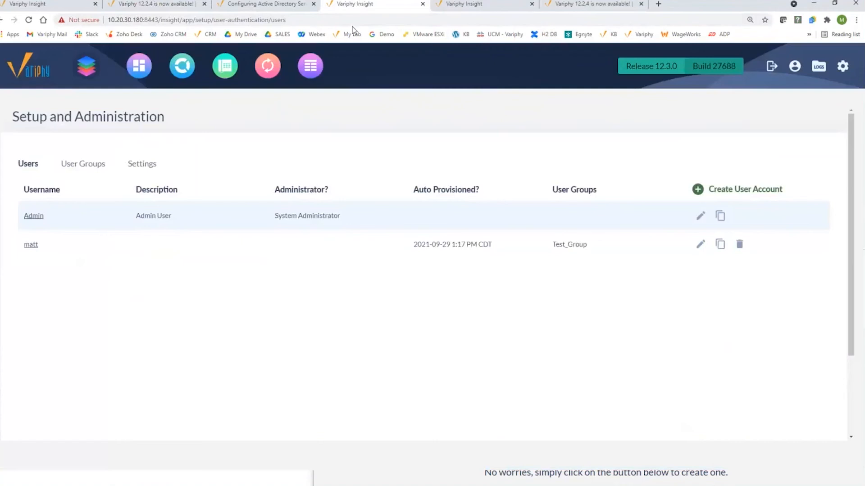
Start a new user group from the User Groups list
click(87, 168)
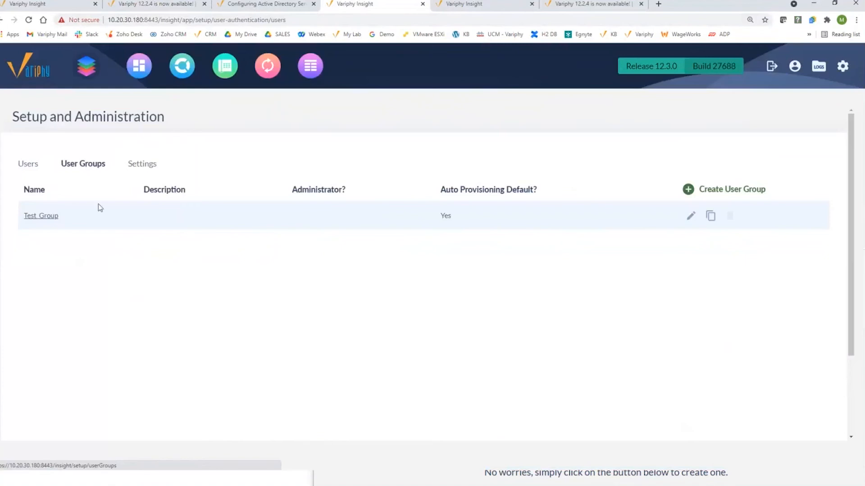
click(739, 190)
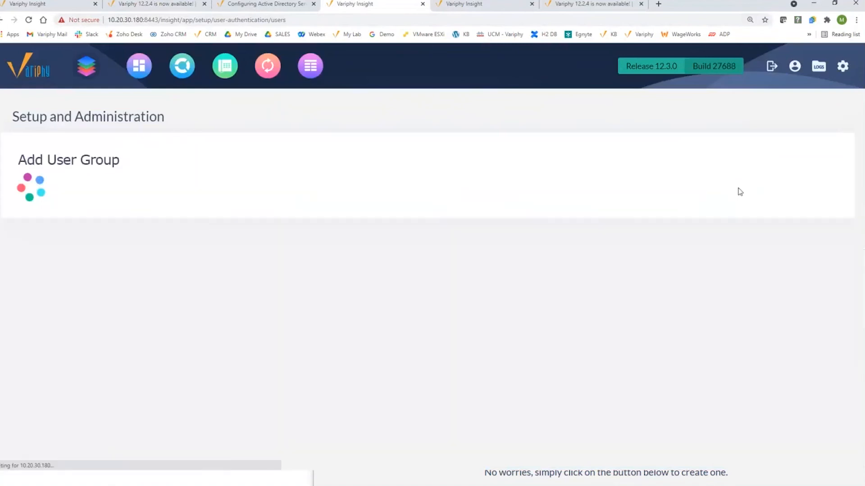
scroll(87, 250, down, 3)
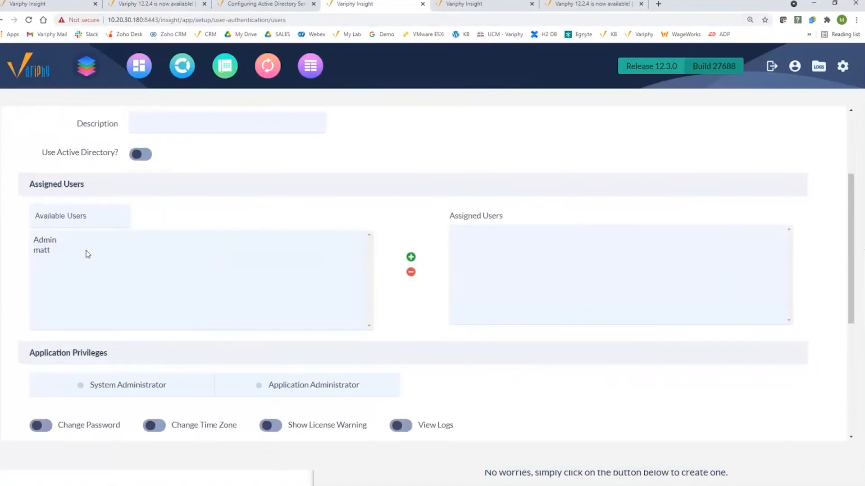
scroll(88, 254, up, 1)
scroll(87, 254, down, 4)
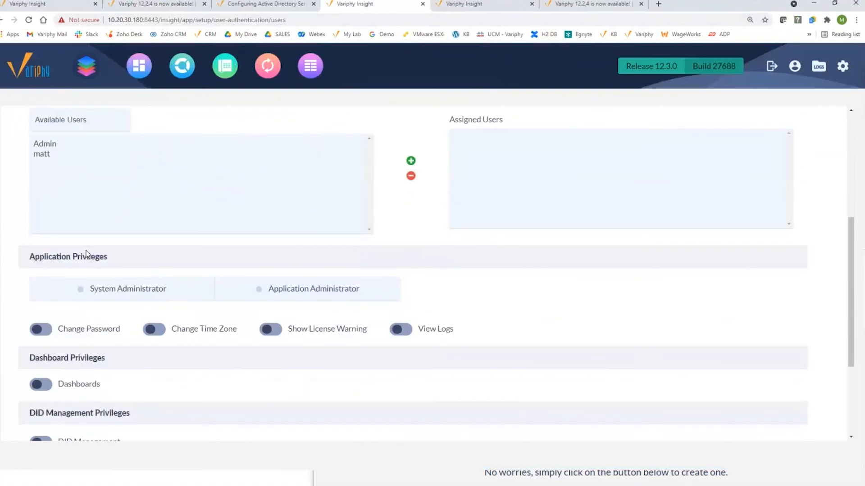
scroll(86, 252, down, 2)
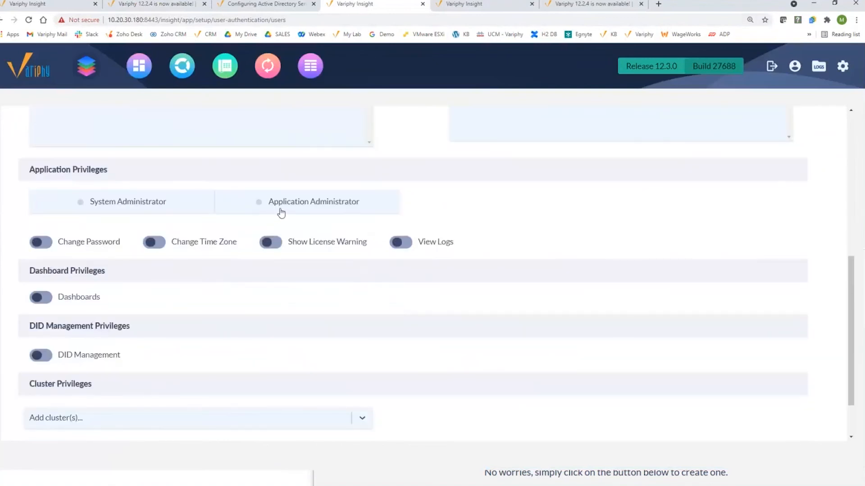
Leave both System and Application Administrator roles unselected and open the Add cluster(s) list
click(143, 207)
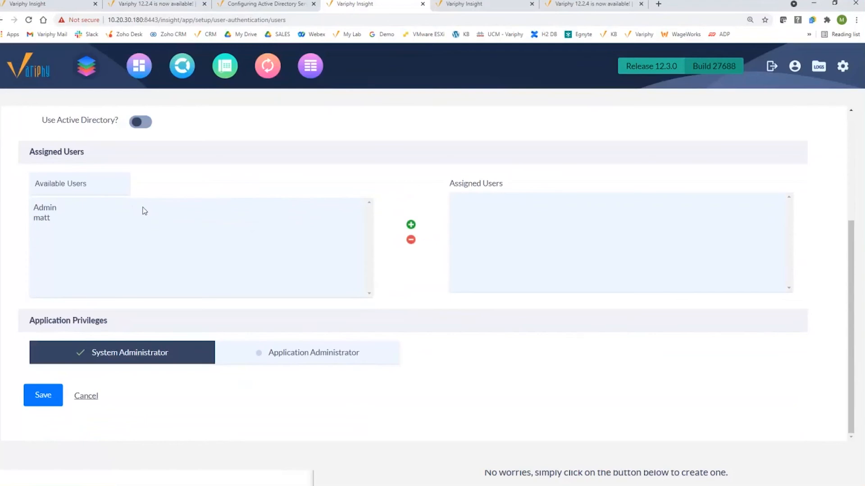
click(302, 353)
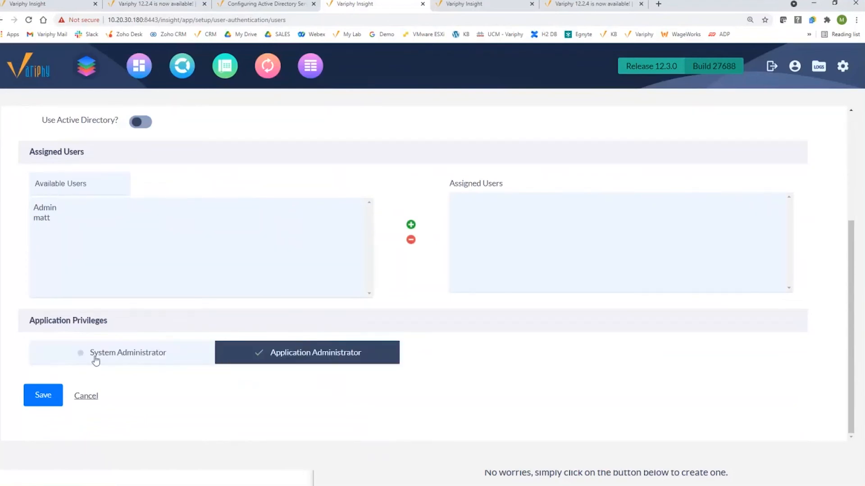
click(231, 352)
scroll(243, 352, down, 3)
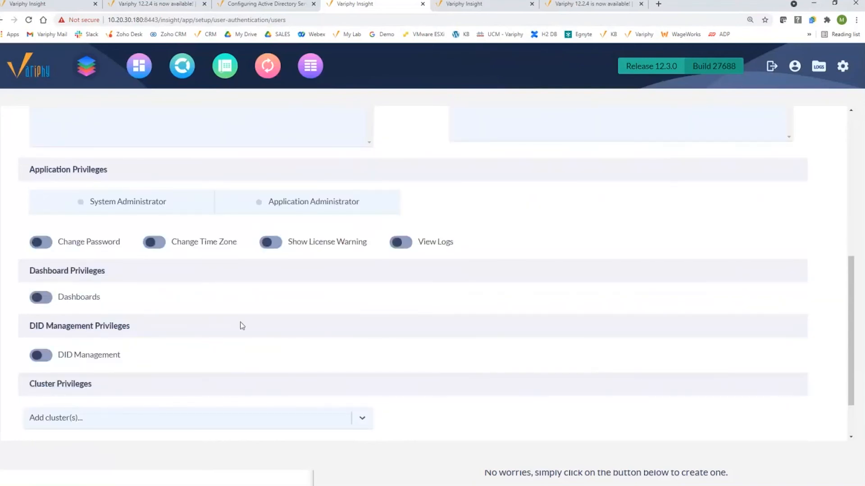
scroll(155, 319, down, 1)
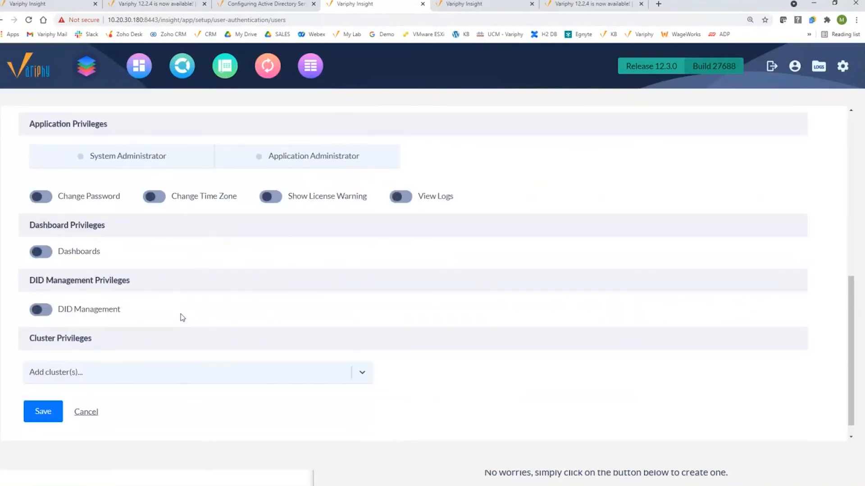
click(185, 374)
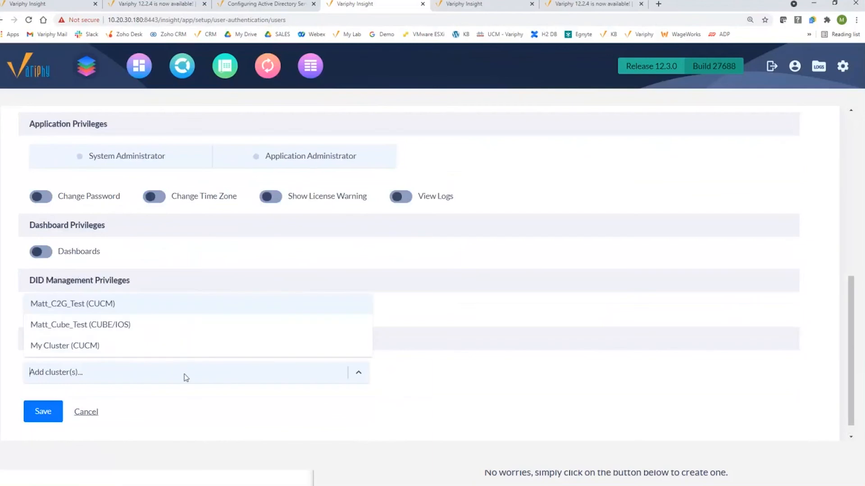
Add My Cluster (CUCM) to the group's privileges
click(153, 346)
click(385, 373)
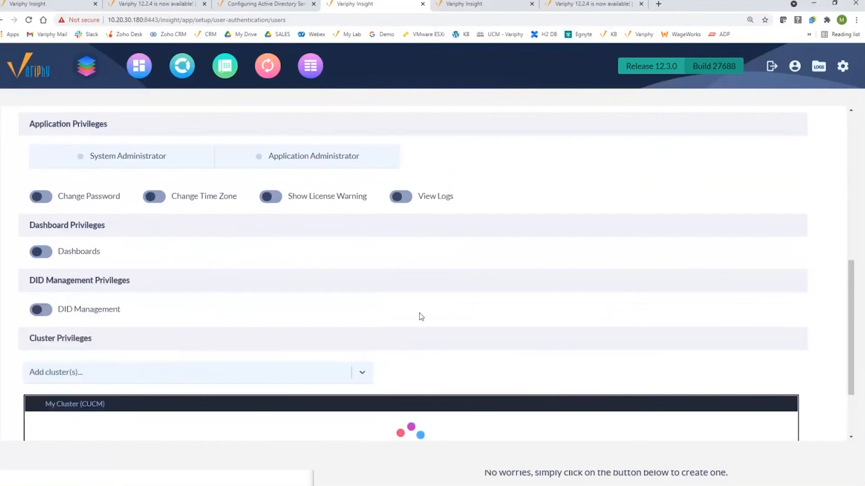
scroll(420, 313, up, 7)
scroll(419, 313, down, 5)
scroll(418, 312, down, 5)
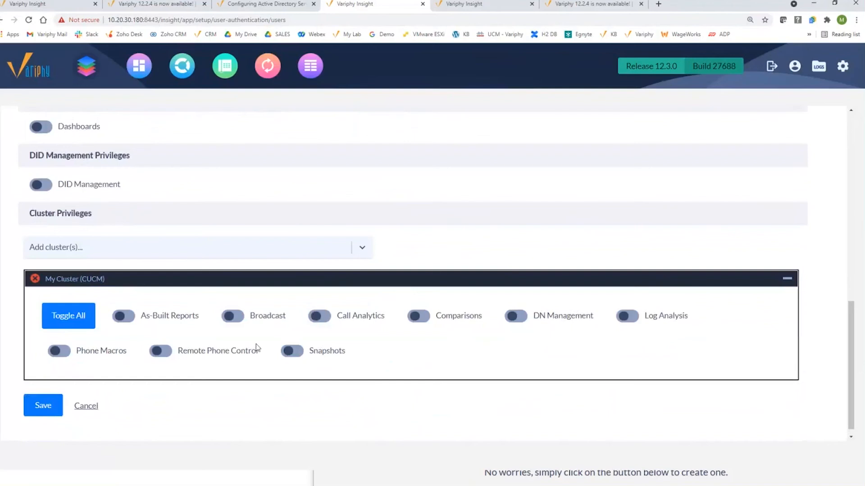
Enable Call Analytics on My Cluster, leaving Broadcast, Phone Macros, Remote Phone Control and administrator off
click(168, 352)
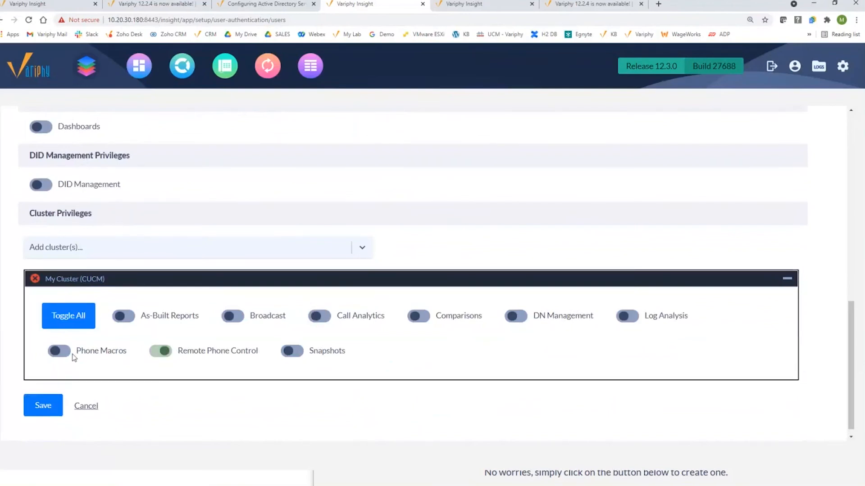
click(59, 351)
click(236, 321)
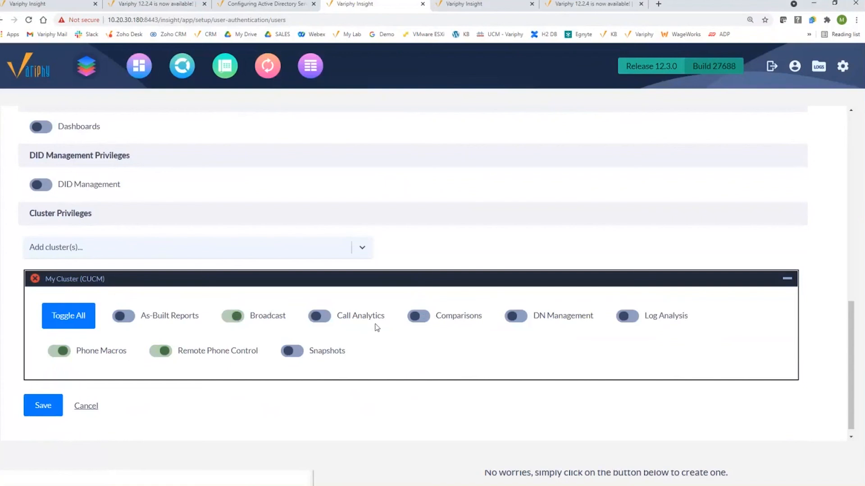
click(322, 317)
click(234, 317)
click(161, 352)
click(68, 349)
scroll(189, 329, down, 2)
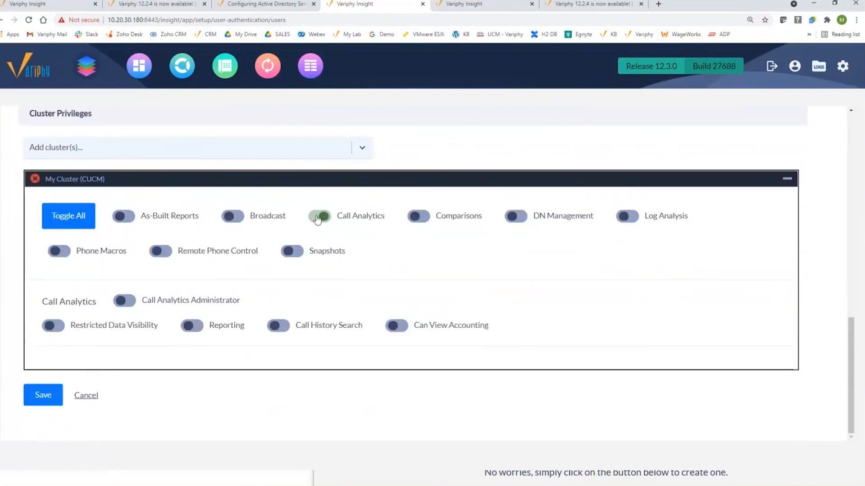
click(126, 302)
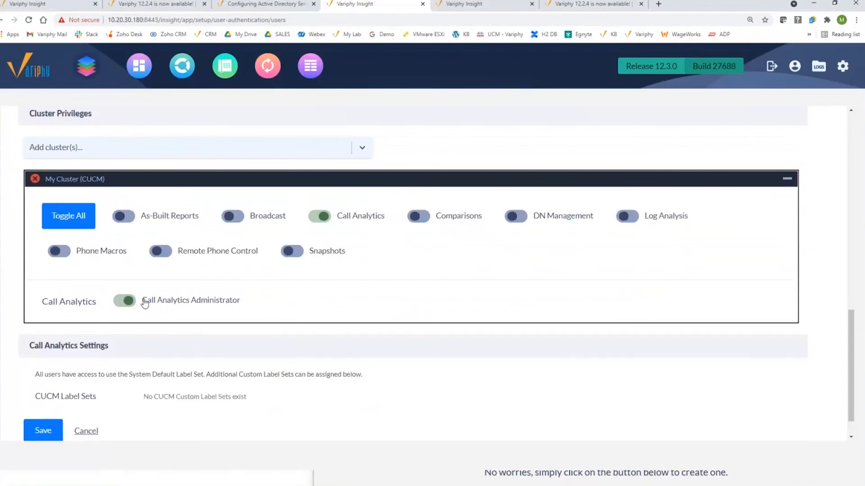
click(122, 307)
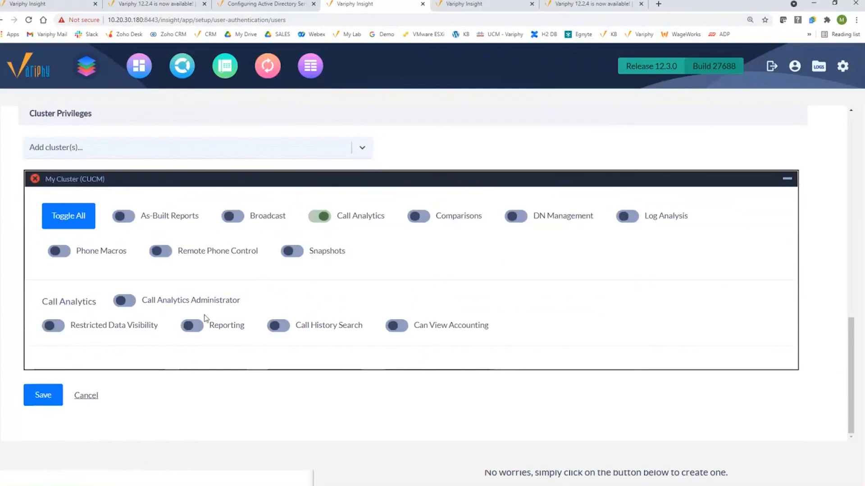
Grant Reporting, Call History Search, Restricted Data Visibility, report scheduling and read access to shared reports
click(197, 327)
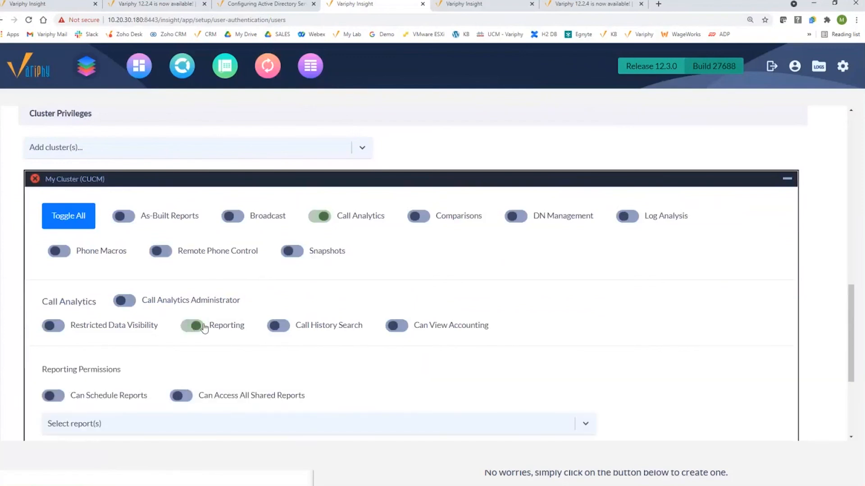
click(280, 282)
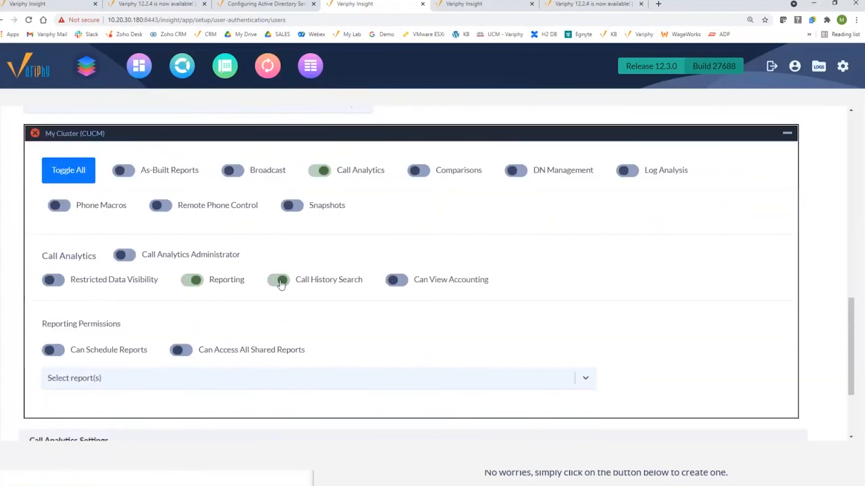
click(60, 282)
scroll(82, 301, down, 1)
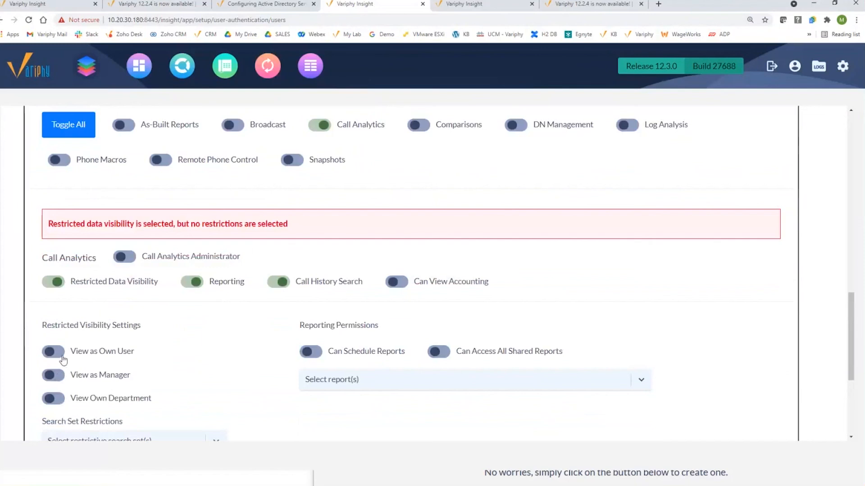
click(459, 355)
click(317, 358)
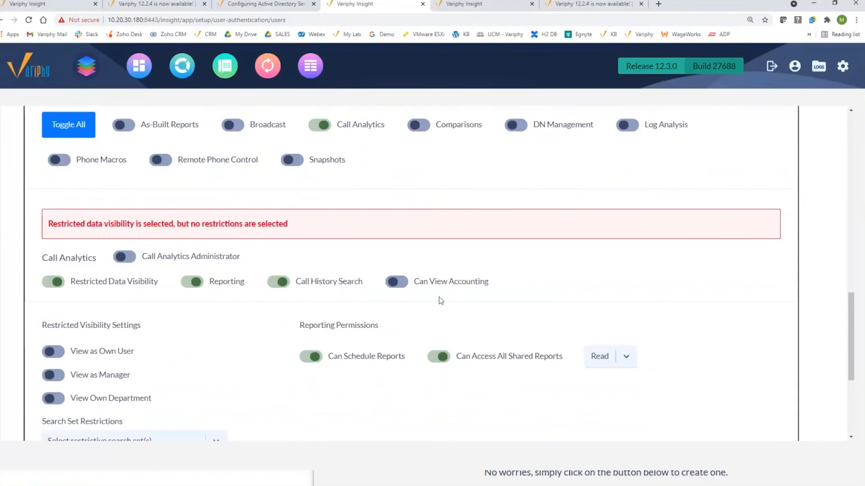
scroll(461, 297, down, 4)
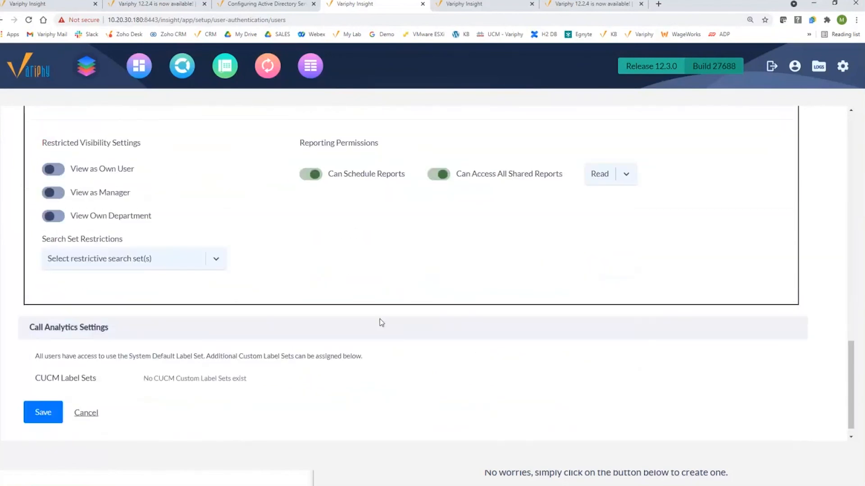
Discard the group edits, open the Users list, and switch to the 10.20.30.146 server's tab
click(90, 415)
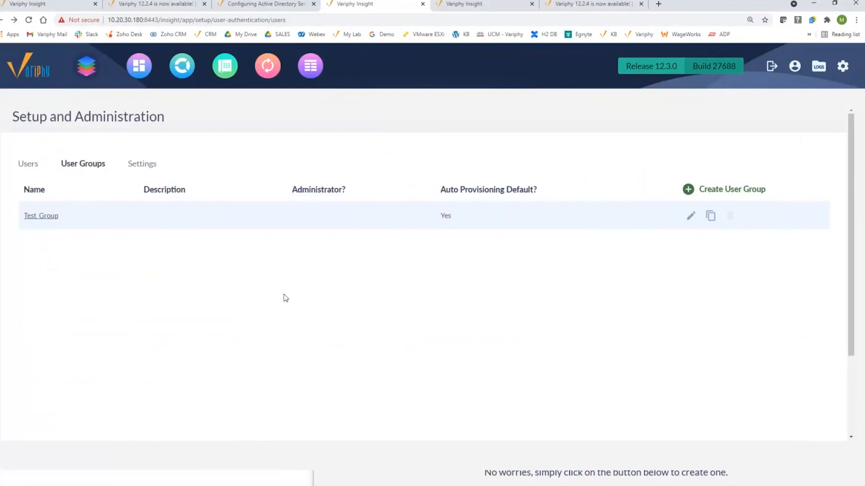
click(48, 170)
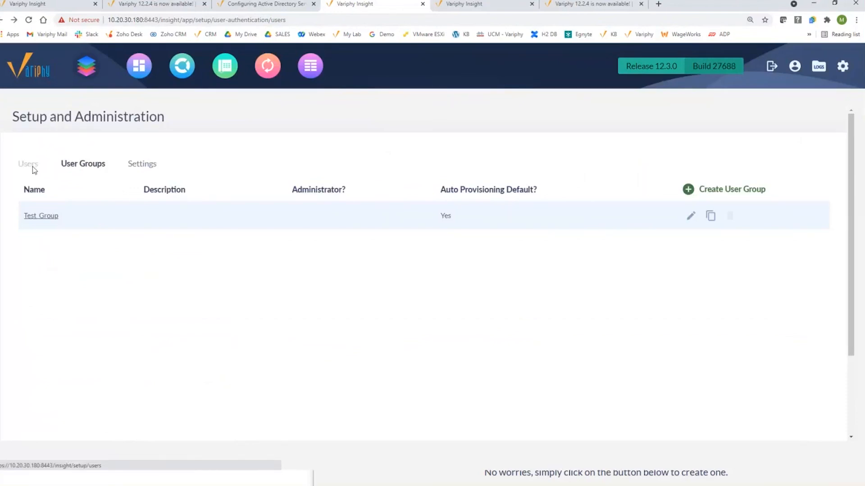
key(ctrl+Tab)
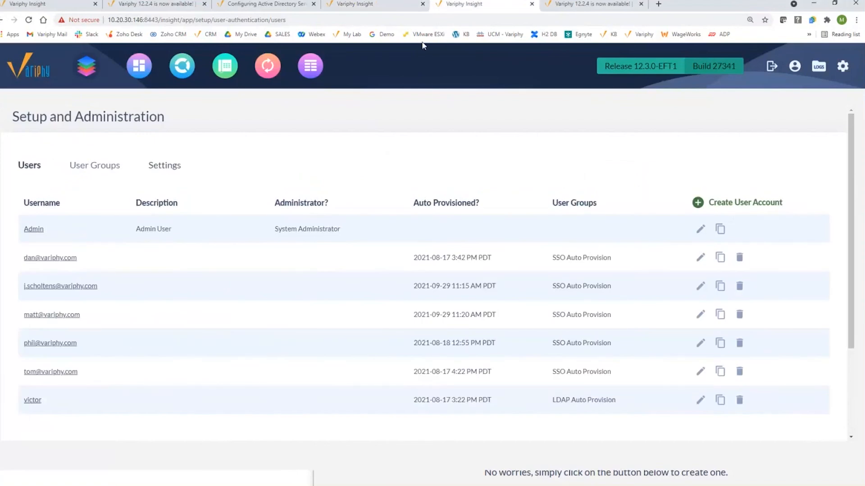
Open the SSO Auto Provision group and add then remove an available user
click(38, 259)
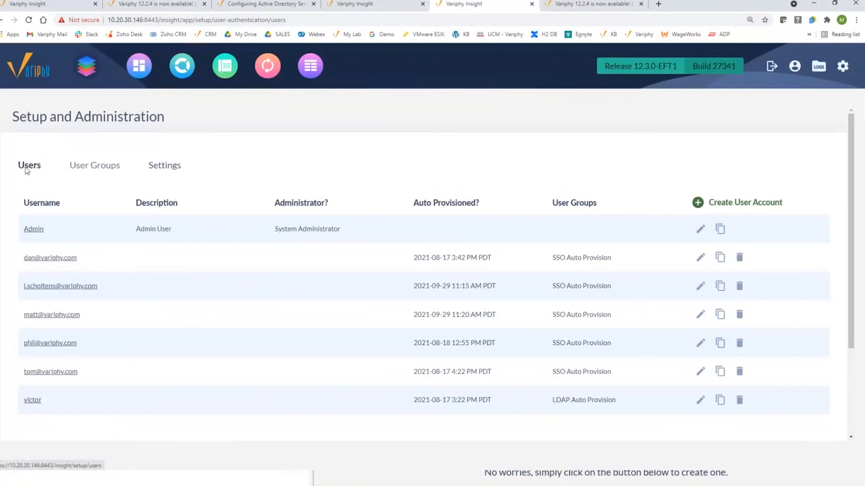
click(95, 167)
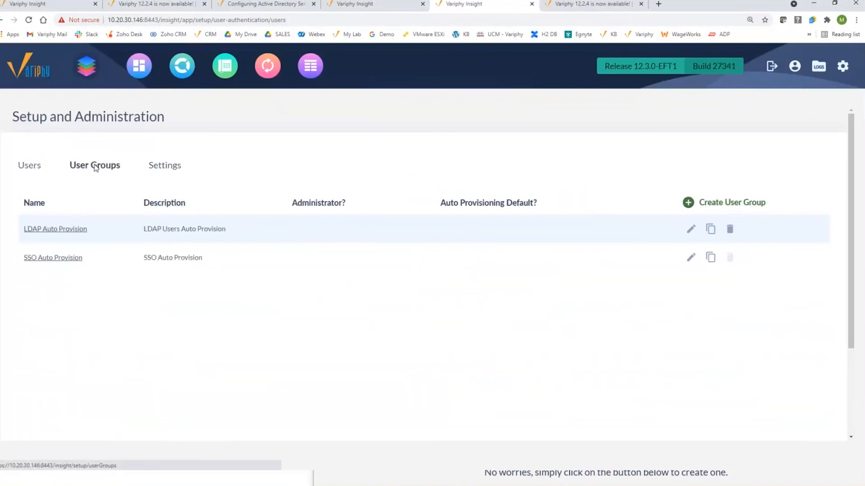
click(53, 257)
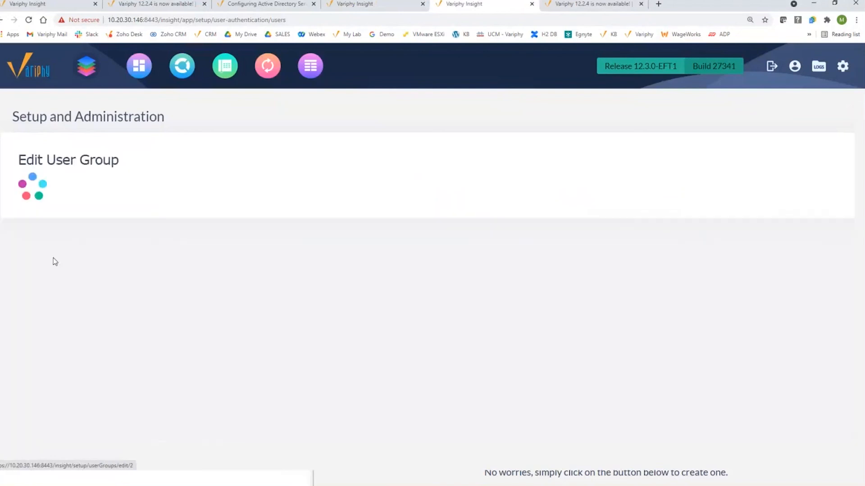
scroll(377, 359, down, 2)
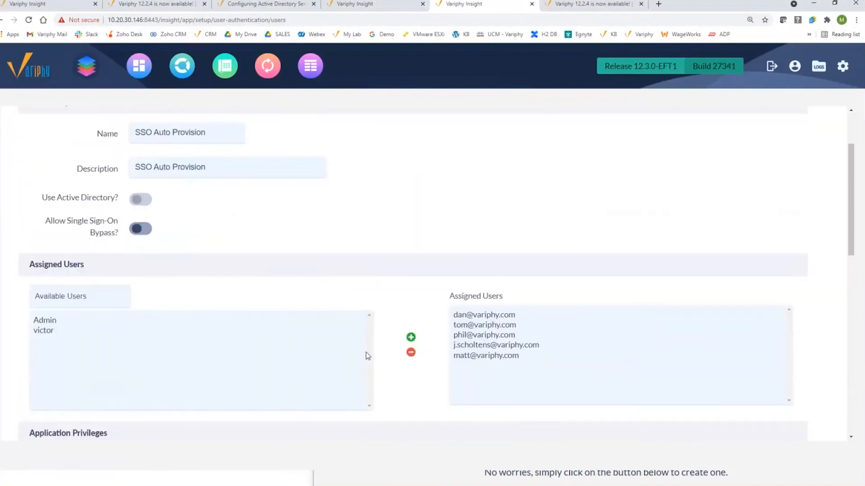
click(51, 331)
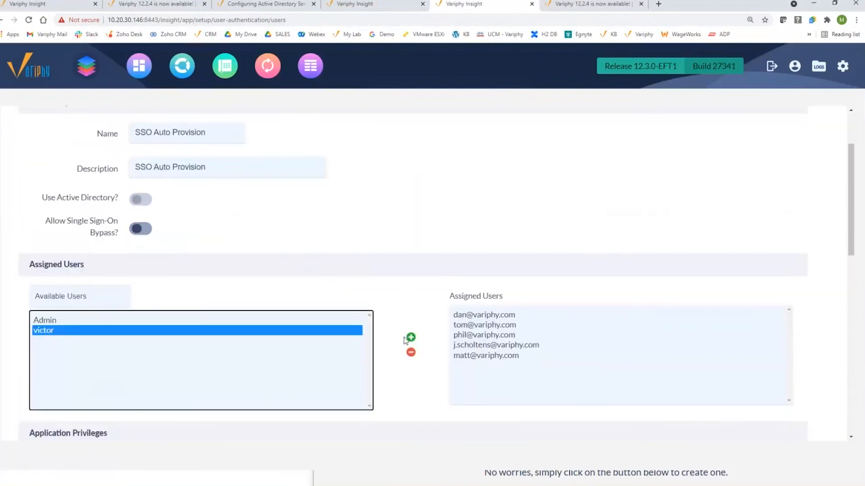
click(411, 338)
click(411, 353)
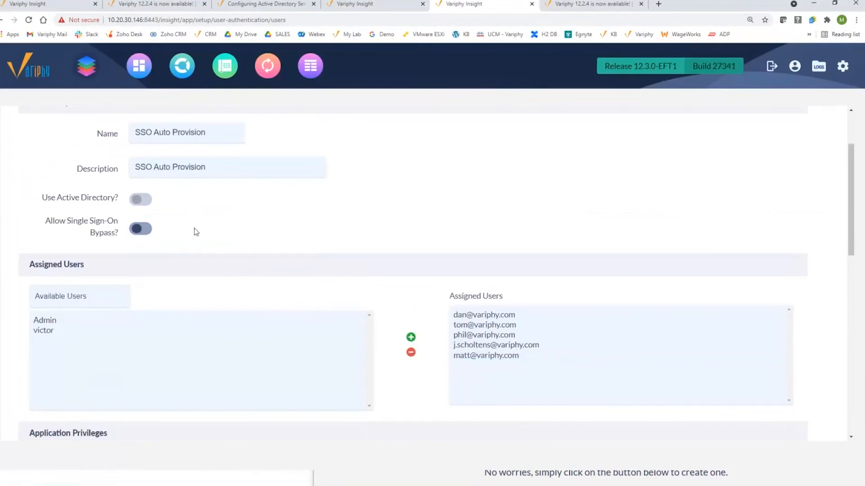
Select the Admin account, review the group's privileges, and cancel without saving
click(49, 322)
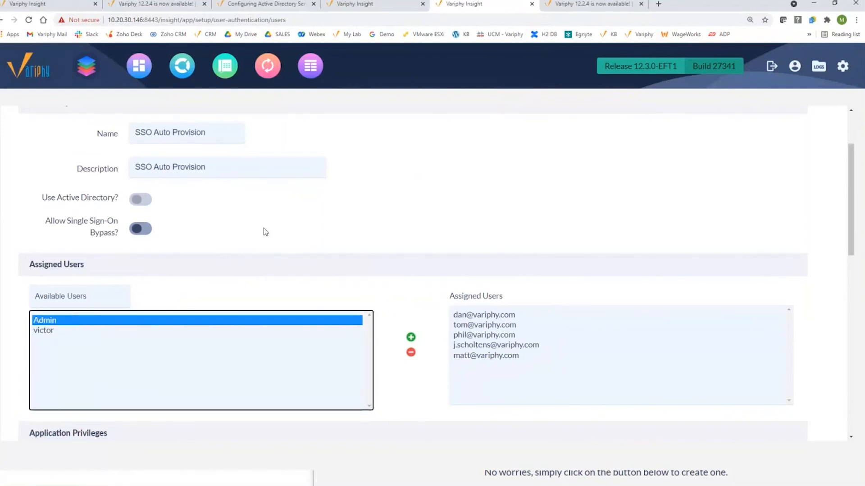
scroll(264, 231, down, 3)
scroll(259, 239, down, 2)
scroll(174, 388, down, 7)
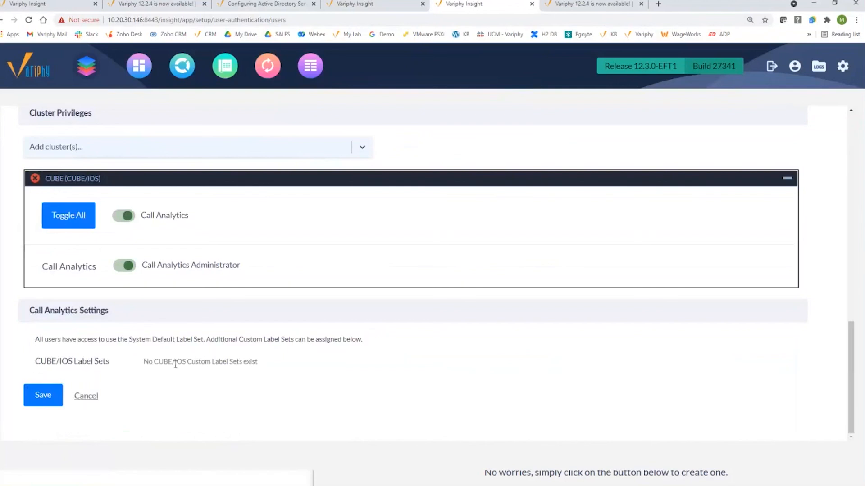
scroll(120, 309, up, 15)
scroll(120, 309, up, 4)
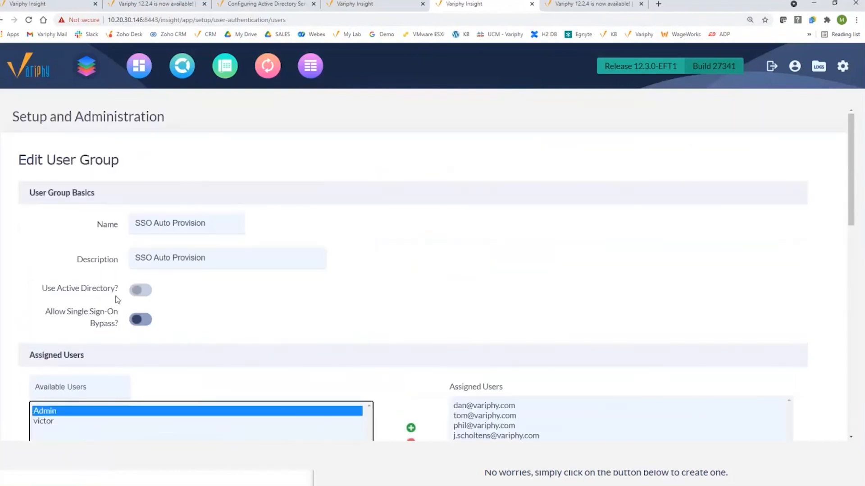
scroll(122, 234, down, 9)
scroll(119, 397, down, 5)
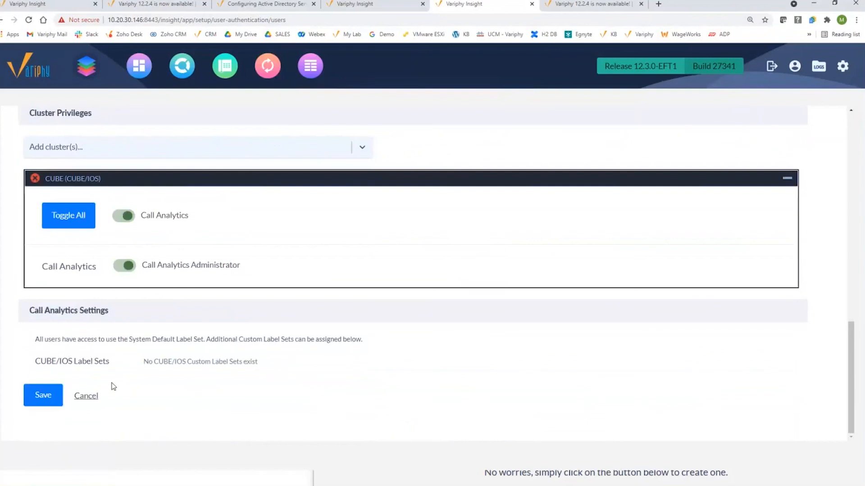
click(85, 395)
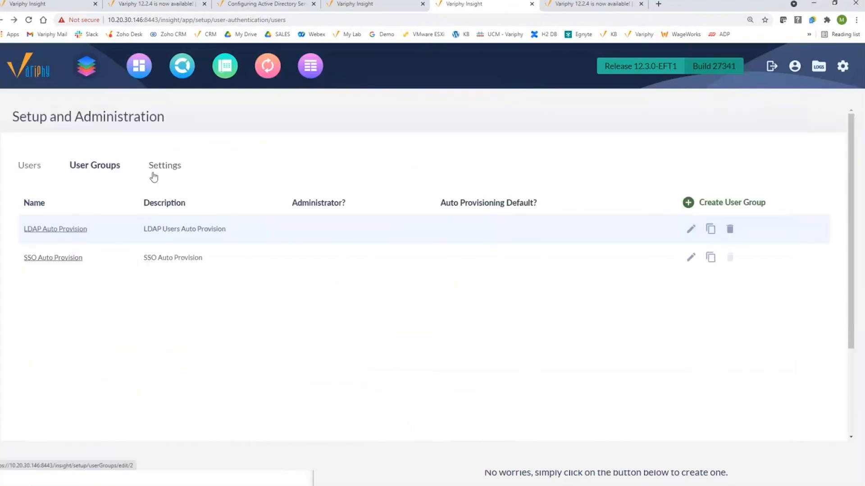
Add LDAP Auto Provision to the SSO default user groups, then remove it again
click(169, 170)
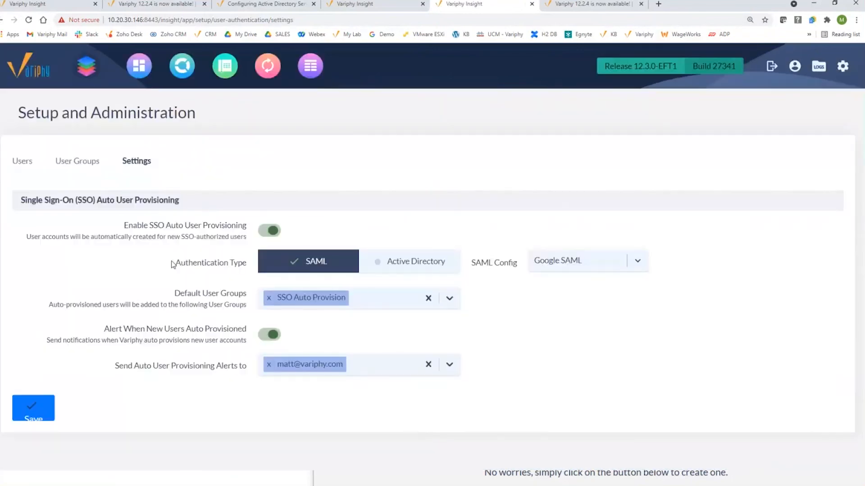
click(368, 298)
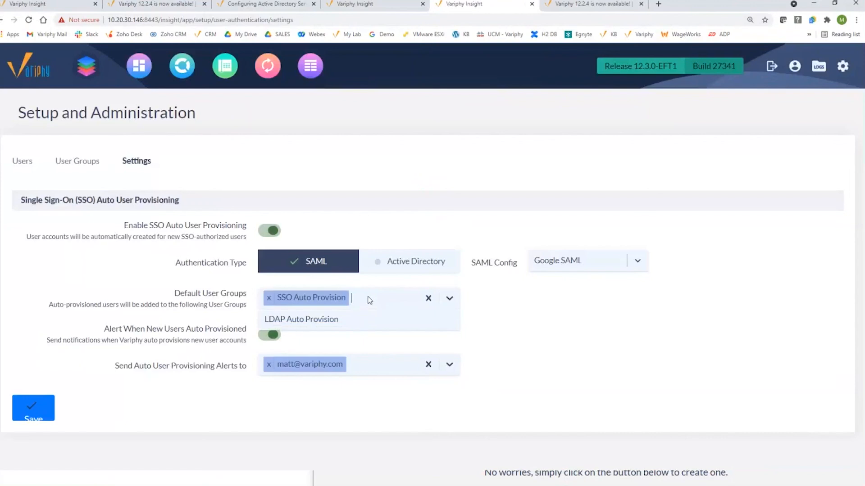
click(338, 320)
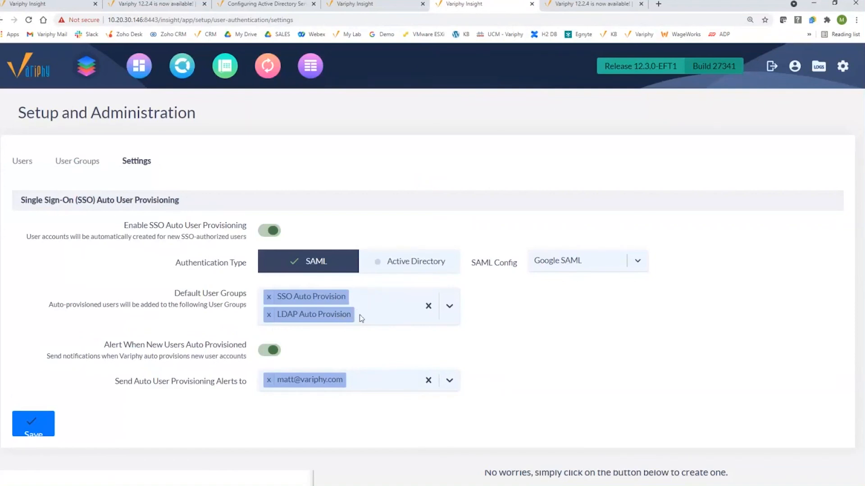
click(269, 317)
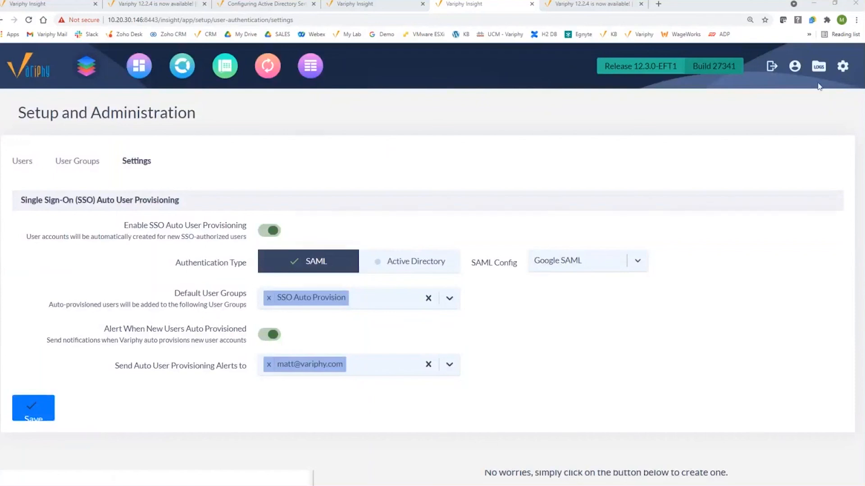
mouse_move(843, 66)
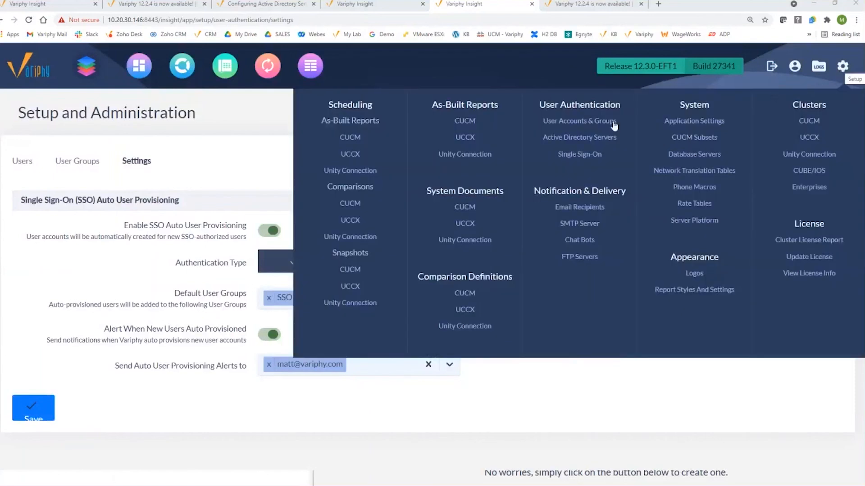
Review Variphy.net AD Server's search base DC=variphy,DC=net, then close its settings unsaved
click(602, 137)
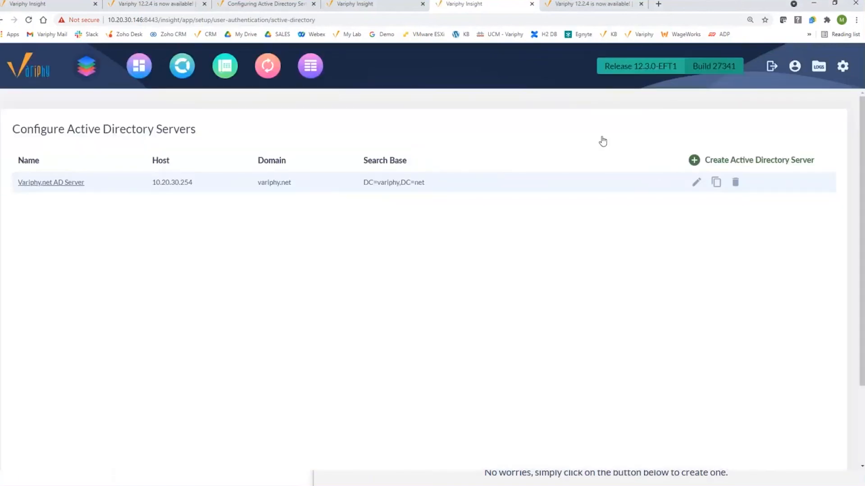
click(57, 183)
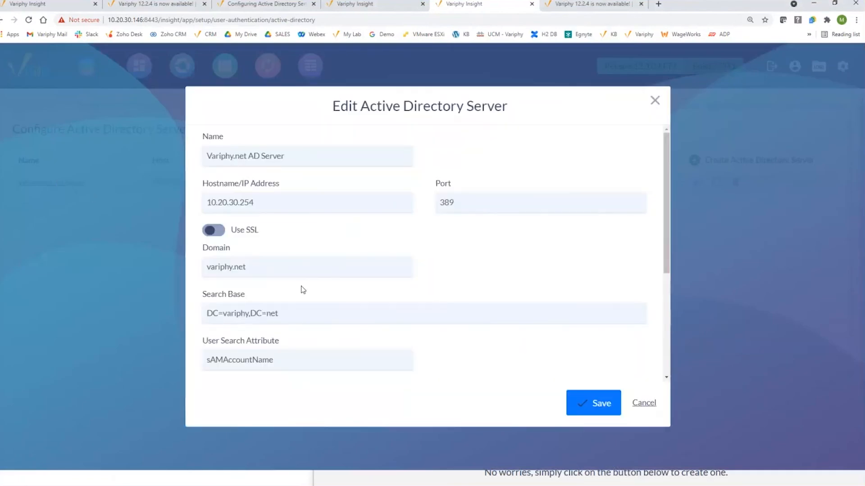
click(290, 314)
drag(291, 314, 190, 318)
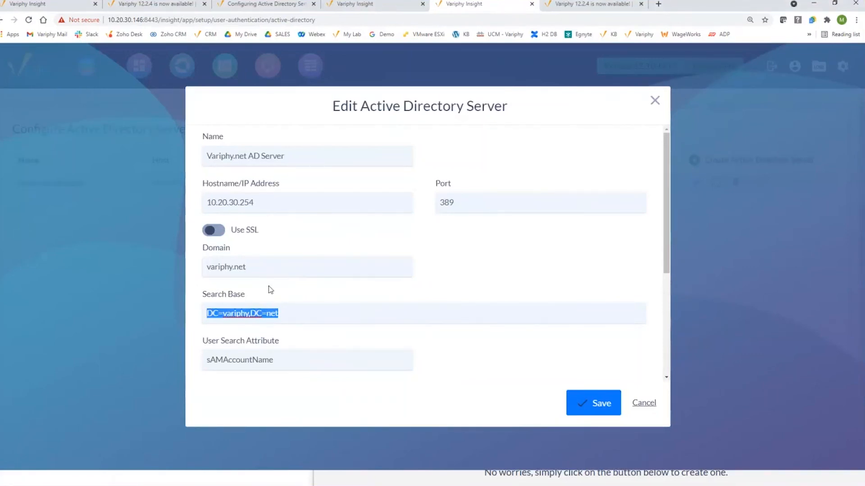
drag(204, 299, 242, 296)
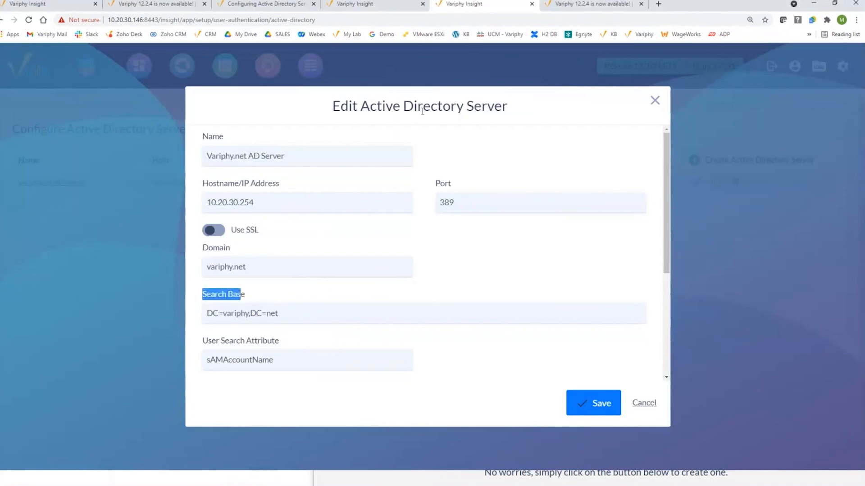
click(644, 404)
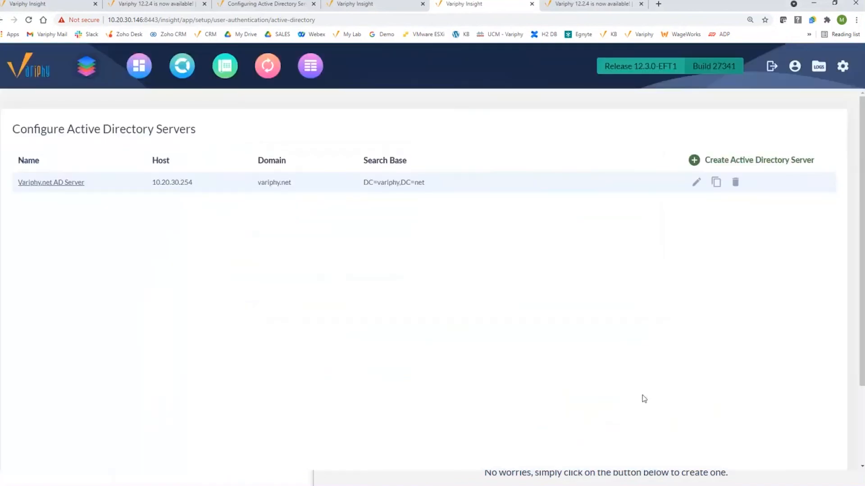